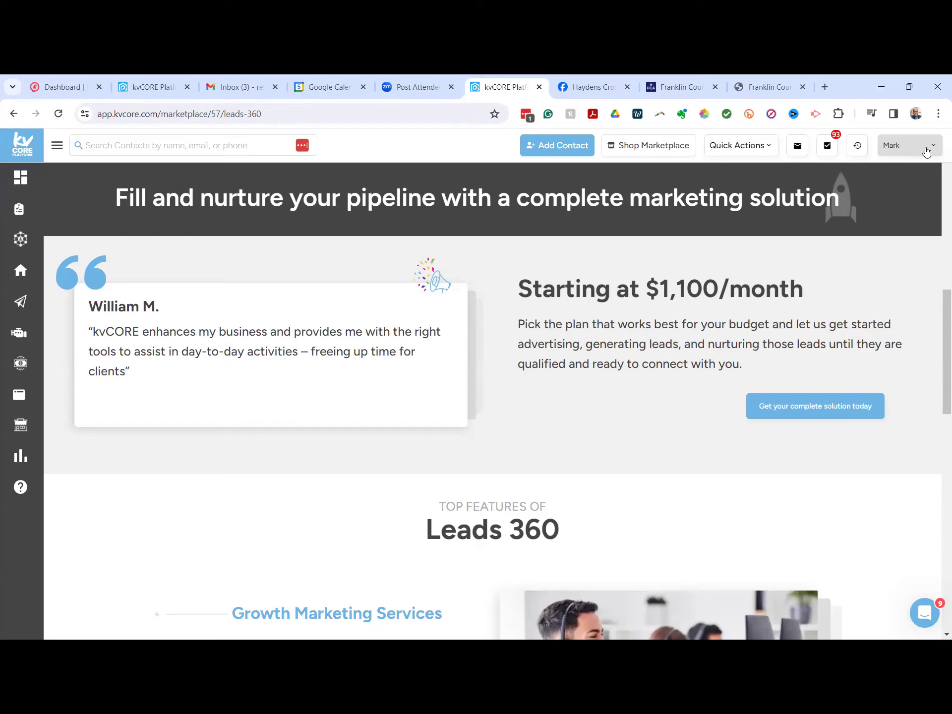
# Open the signed-in agent's own profile page
pyautogui.click(919, 145)
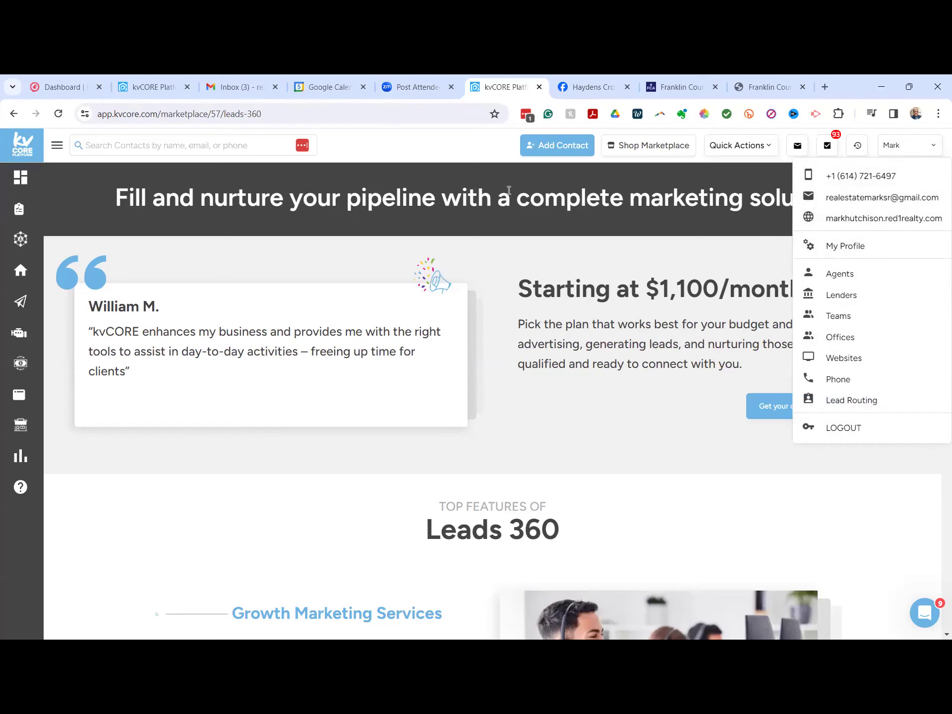
pyautogui.click(466, 157)
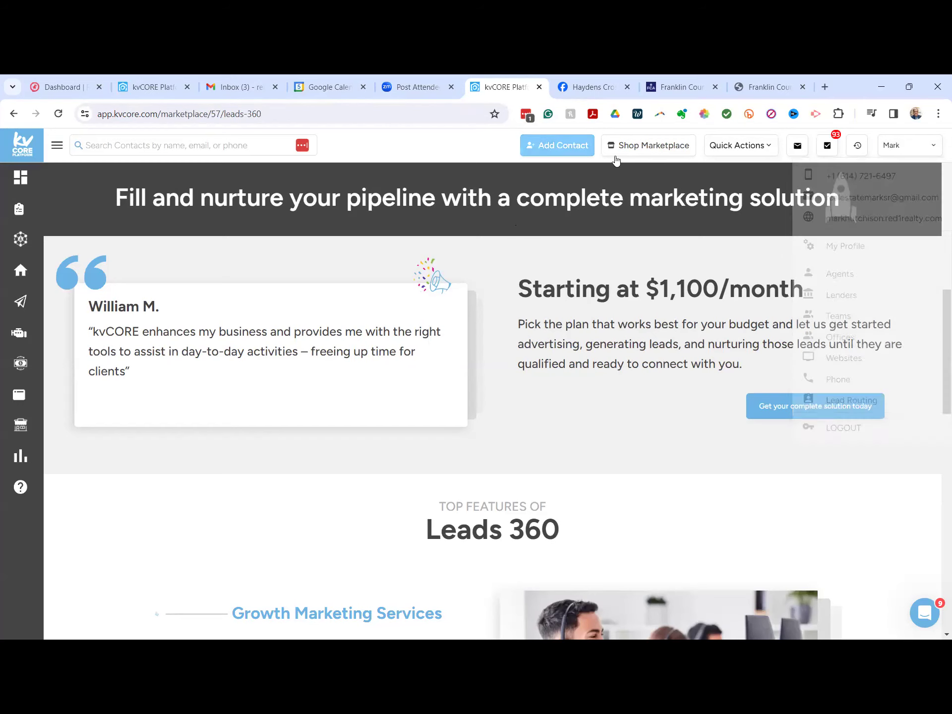
pyautogui.click(899, 148)
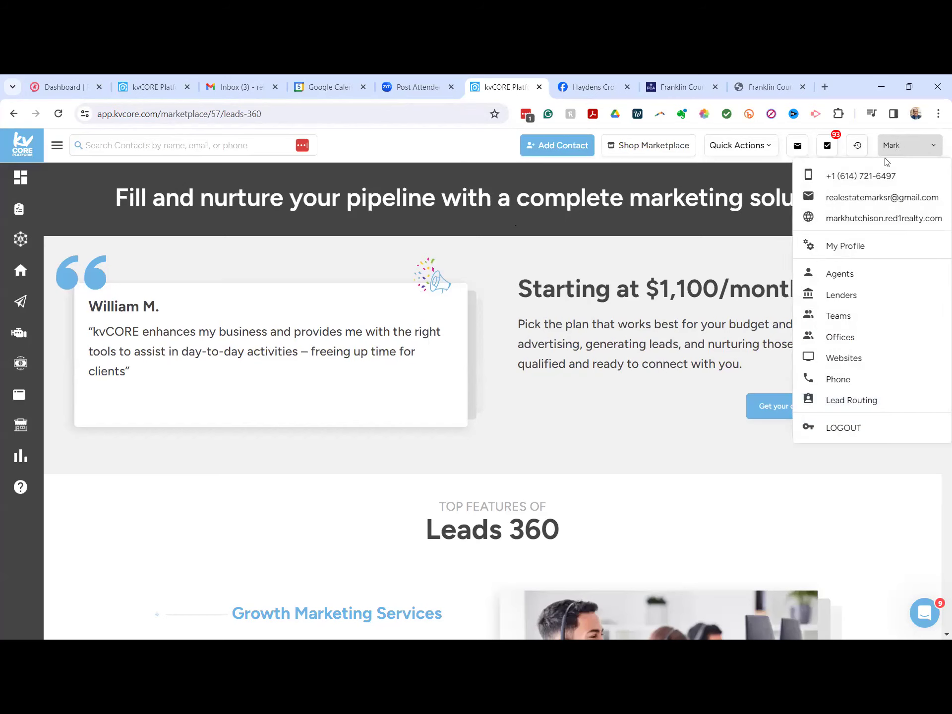
pyautogui.click(845, 246)
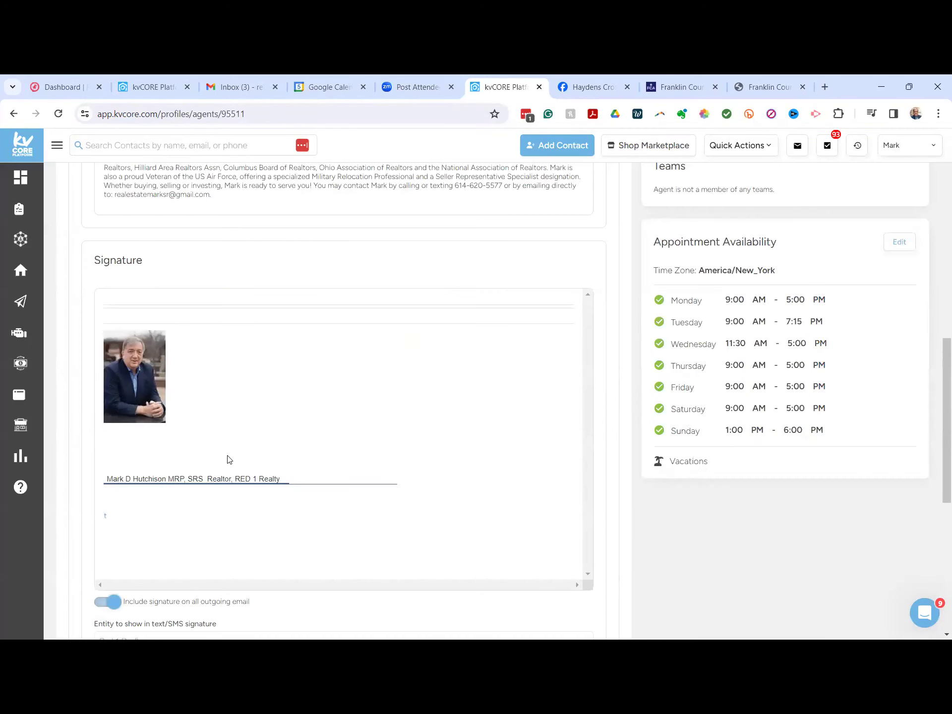
# Review the signature, credentials, education and experience sections of the agent profile, and open the profile for editing
pyautogui.scroll(-4, 231, 421)
pyautogui.scroll(-1, 231, 425)
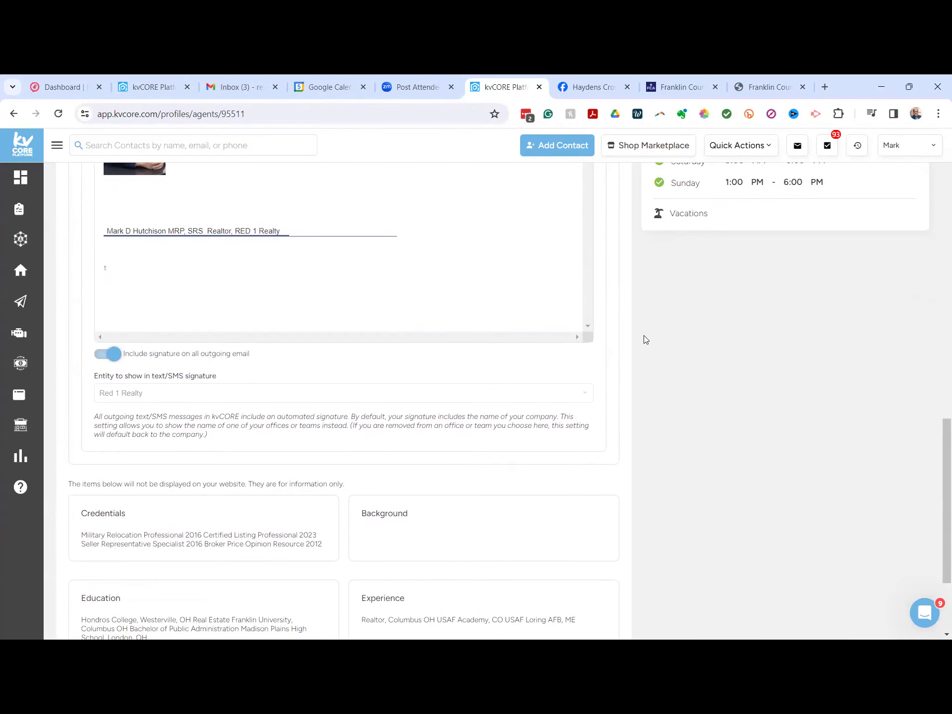
pyautogui.scroll(-3, 114, 387)
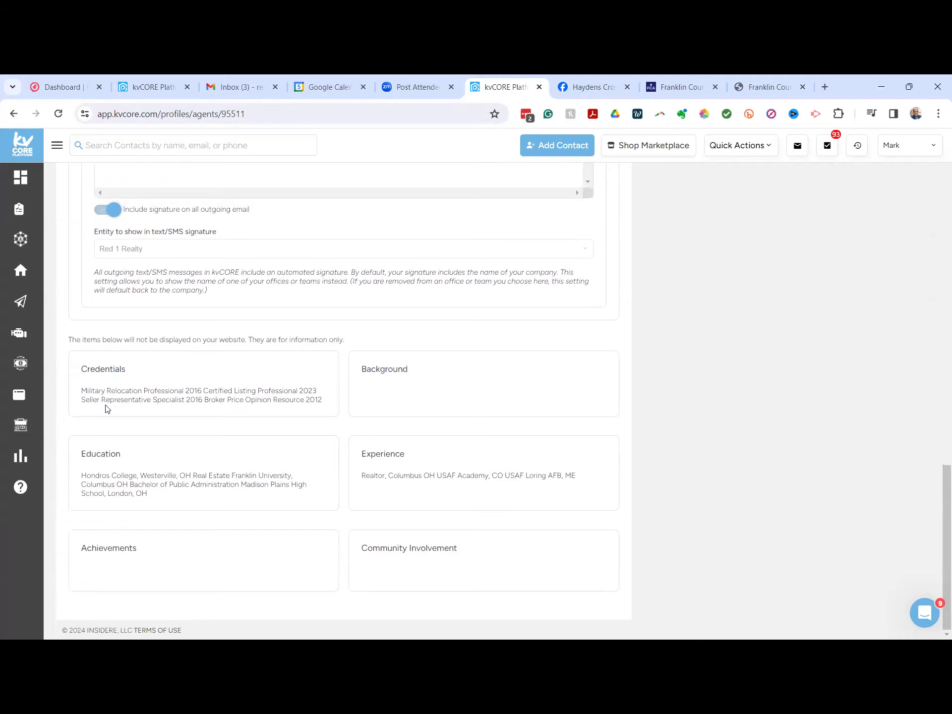
pyautogui.scroll(10, 107, 393)
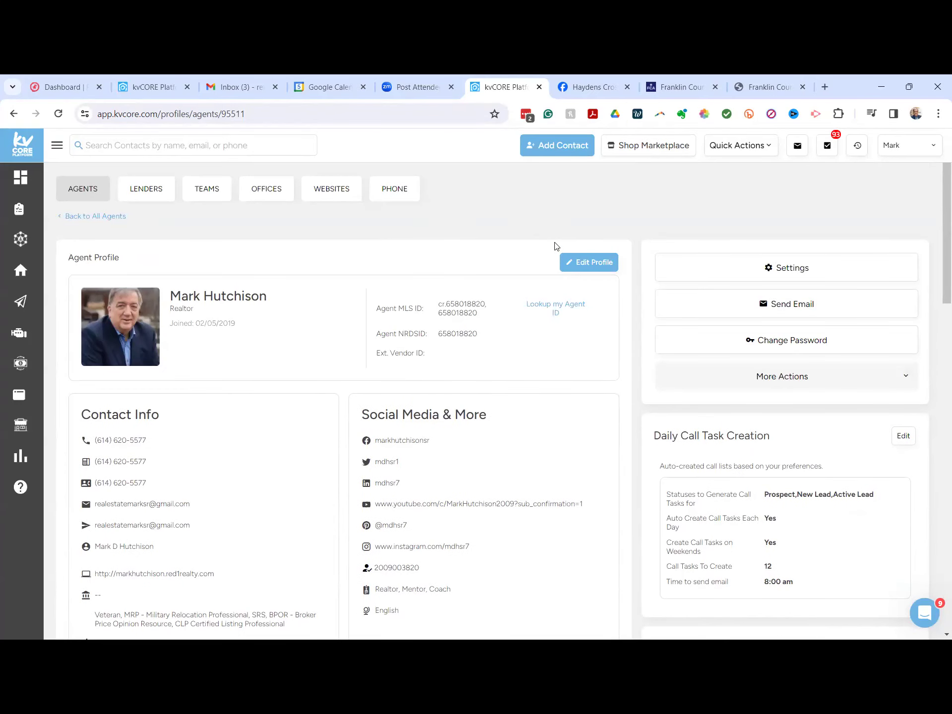
pyautogui.click(595, 263)
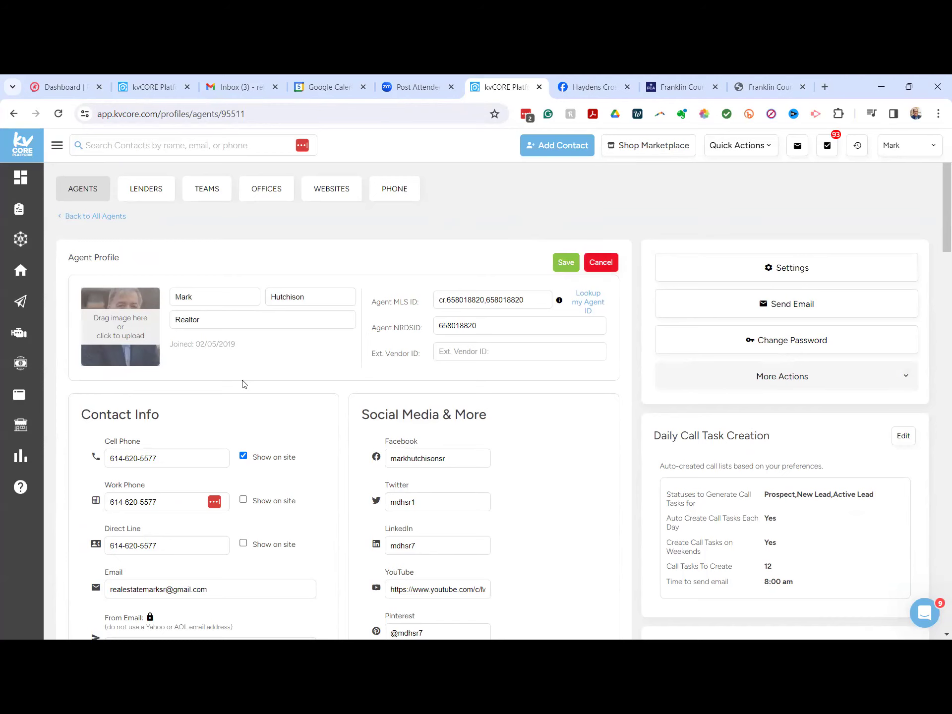
# Review the contact and social media fields of the agent profile and save the profile
pyautogui.scroll(-4, 245, 384)
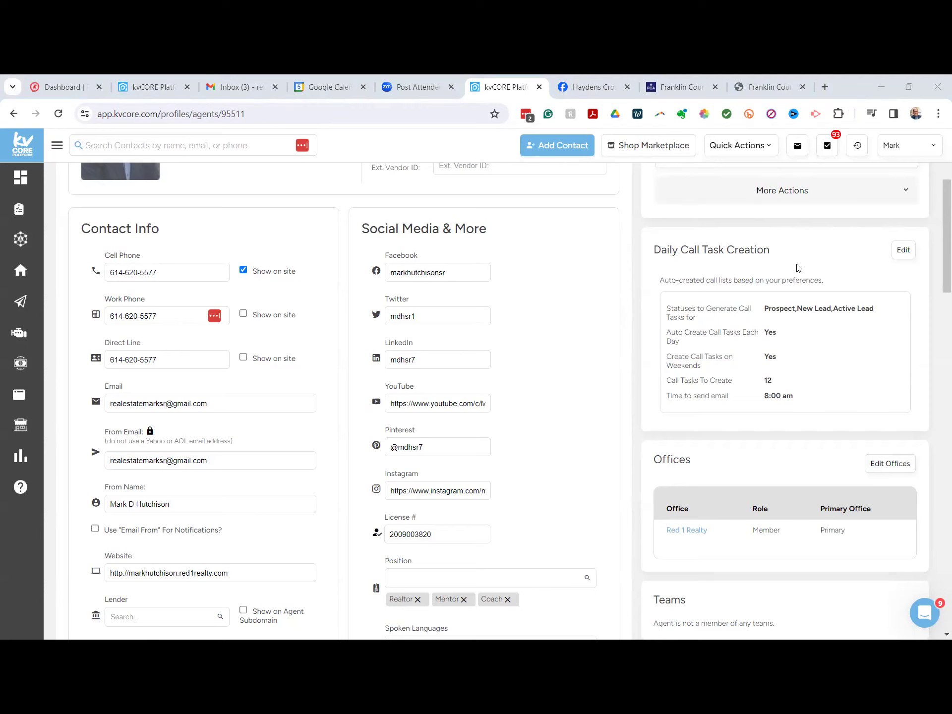
pyautogui.click(899, 149)
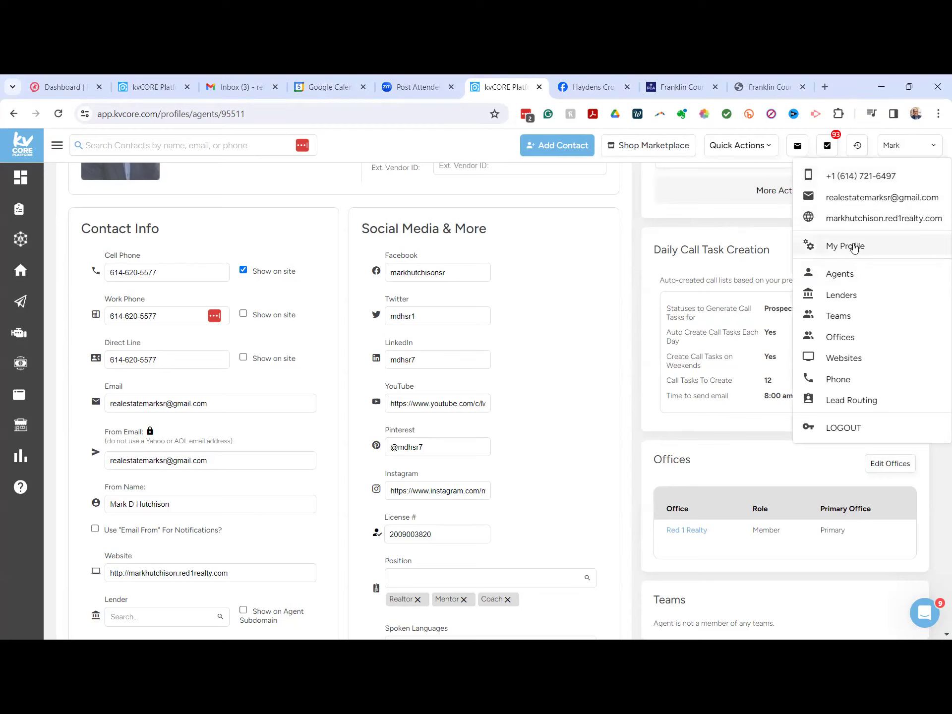
pyautogui.click(843, 247)
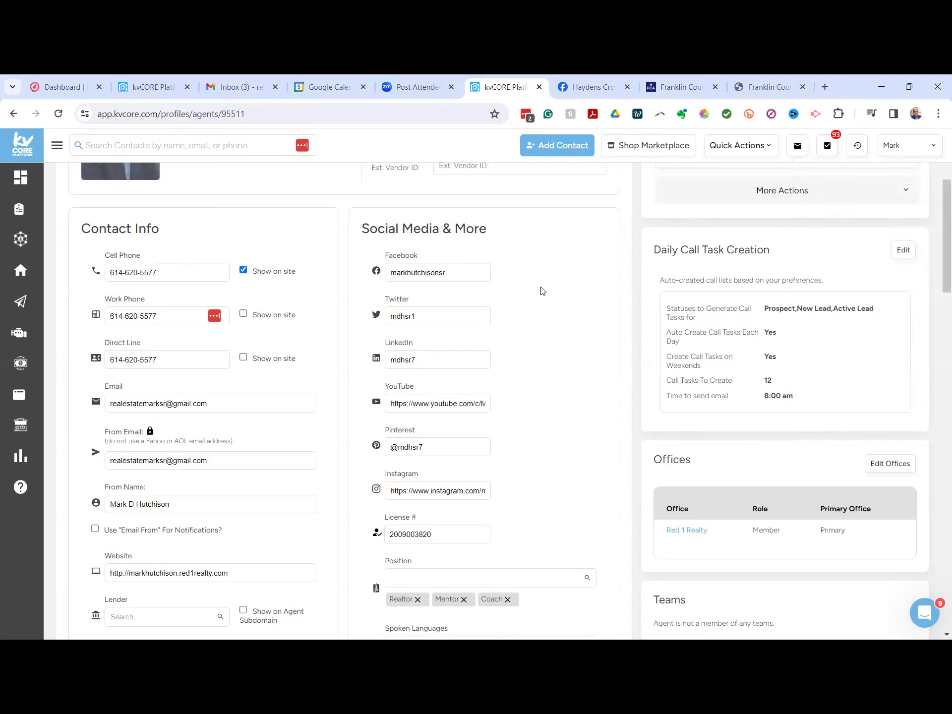
pyautogui.scroll(3, 499, 300)
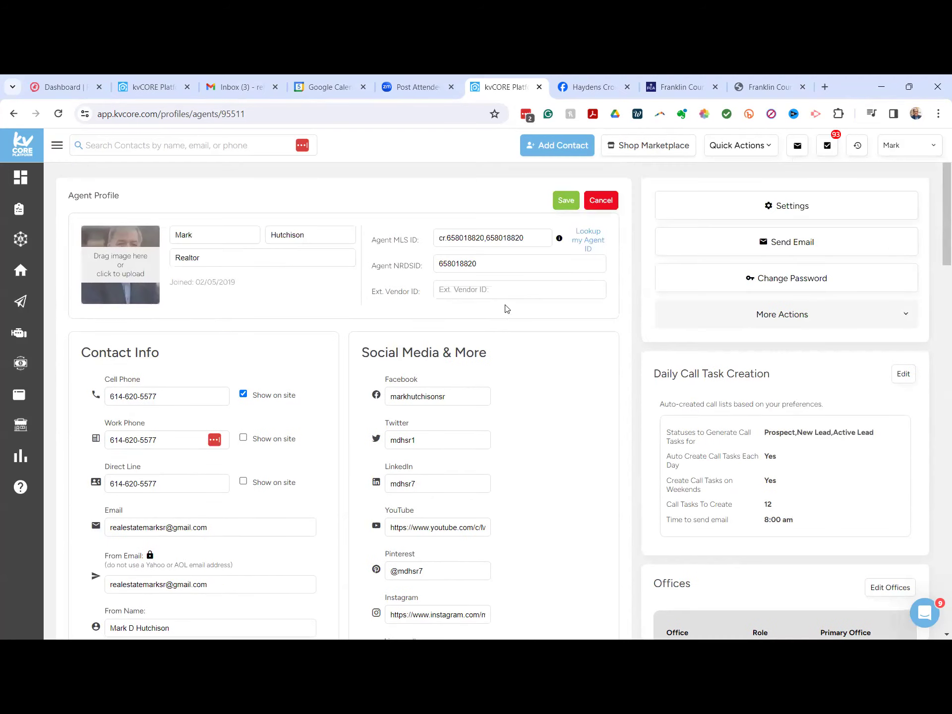
pyautogui.scroll(2, 536, 315)
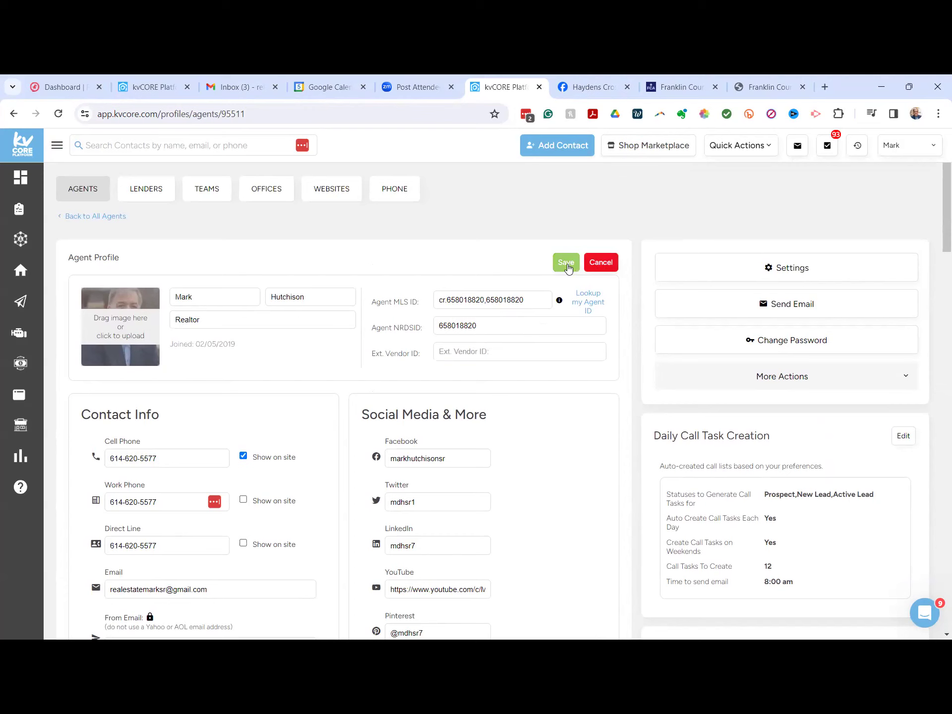
pyautogui.click(565, 264)
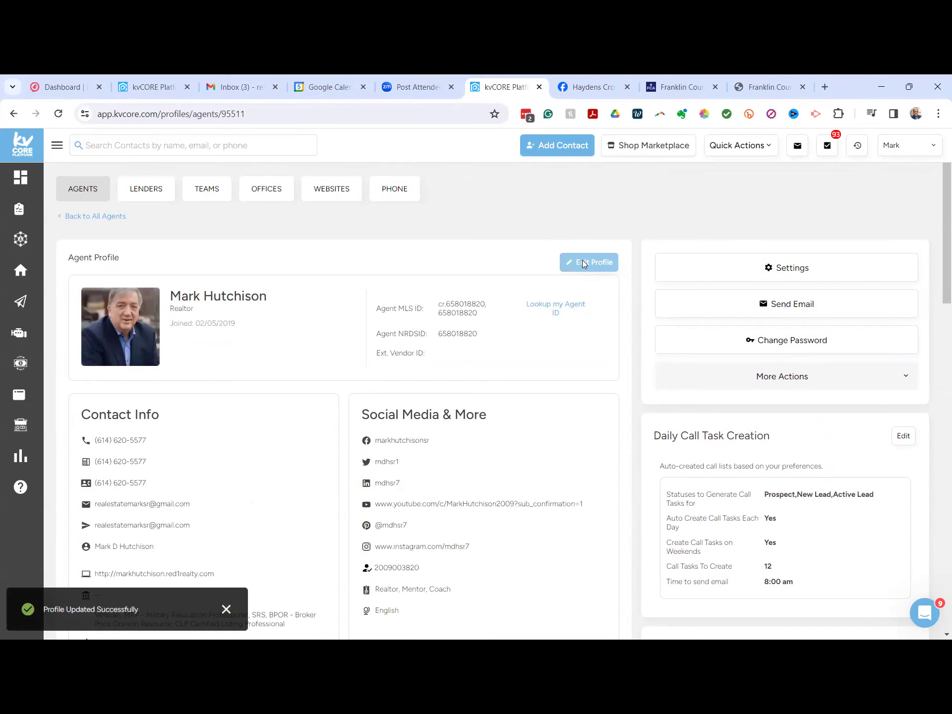
# Reopen the profile for editing and examine its contact info, social media links, positions, languages, designations, licenses and About Me text
pyautogui.click(583, 264)
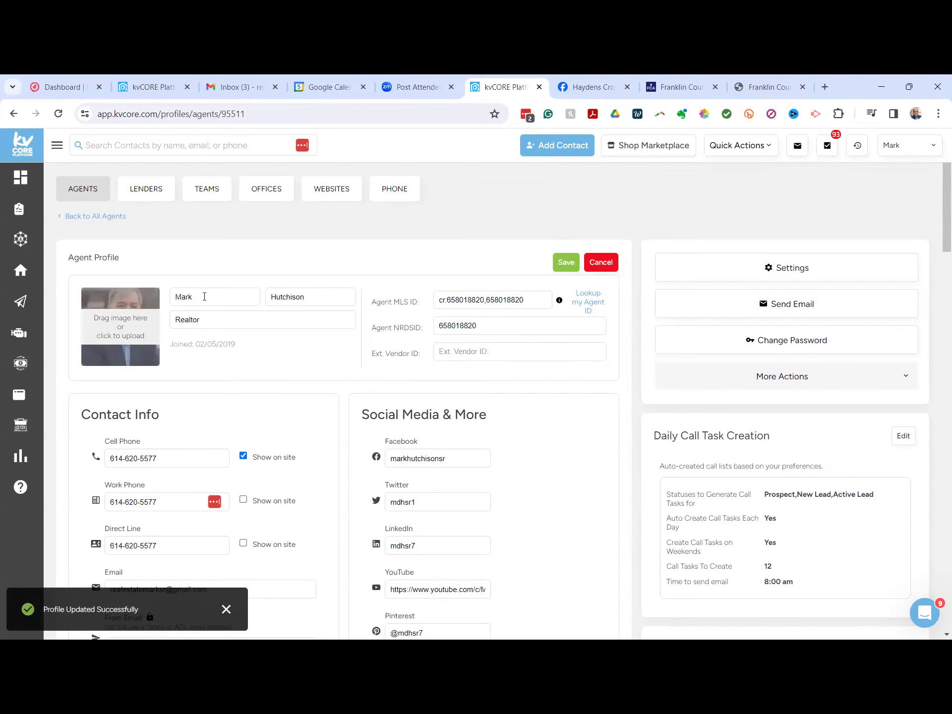
pyautogui.scroll(-2, 202, 347)
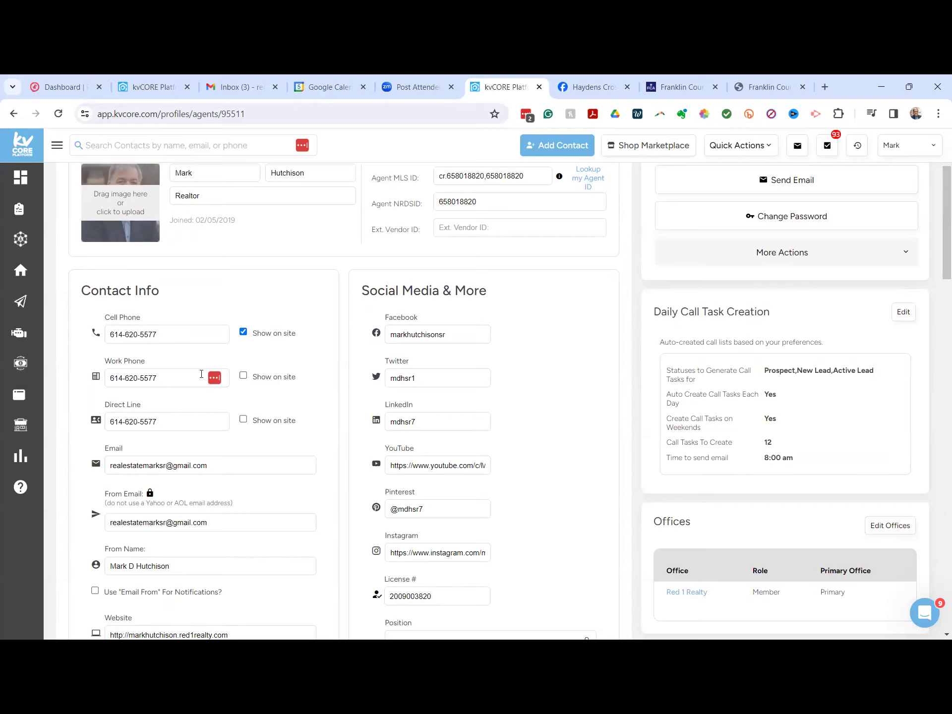
pyautogui.scroll(-1, 194, 399)
pyautogui.scroll(-1, 194, 399)
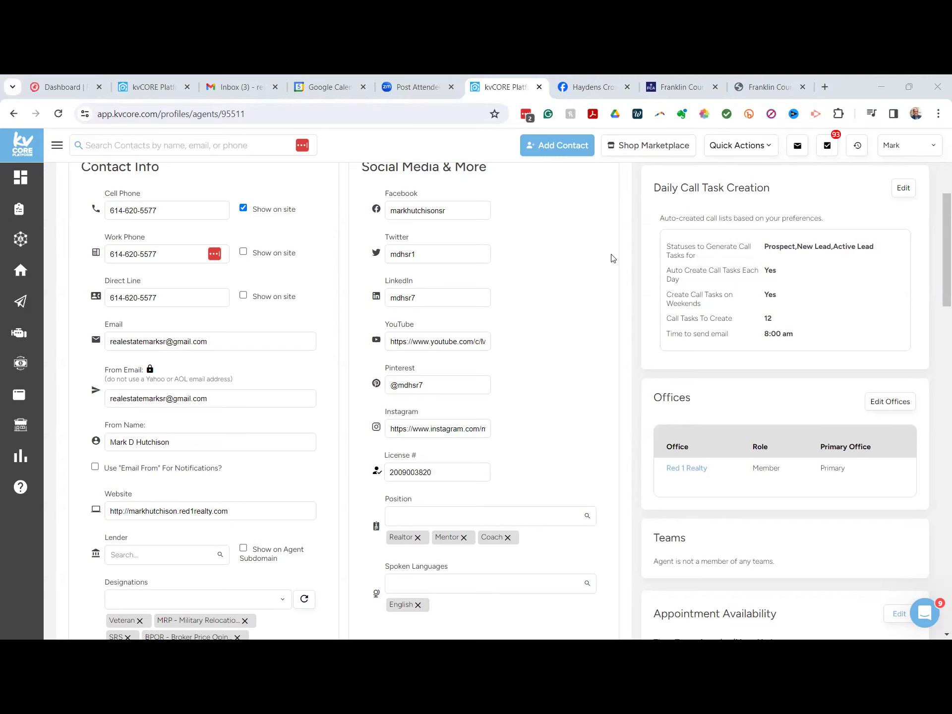
pyautogui.scroll(-2, 565, 332)
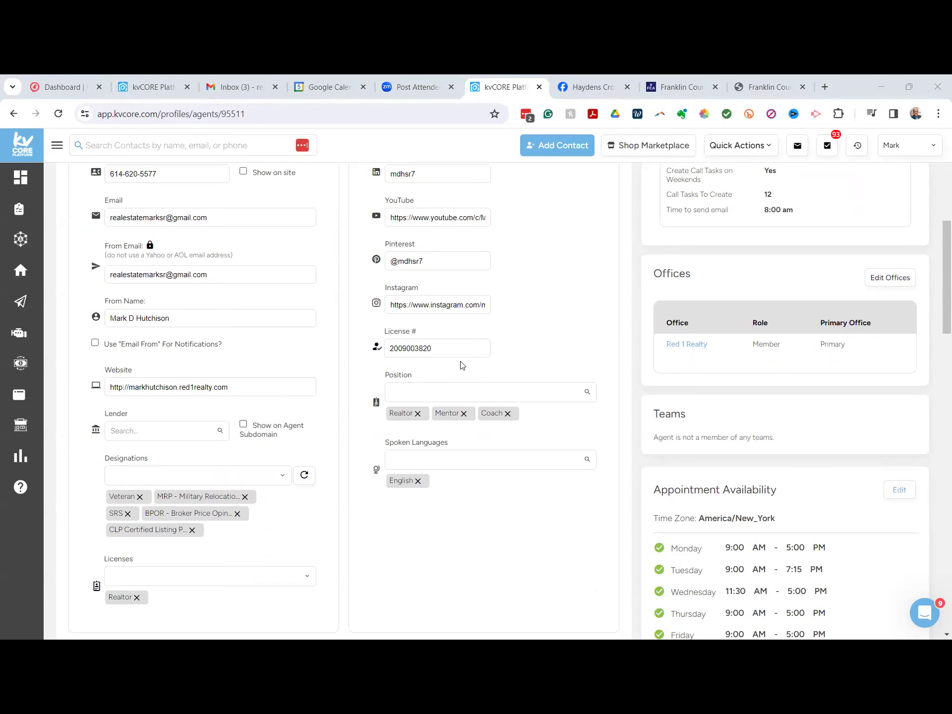
pyautogui.scroll(3, 461, 366)
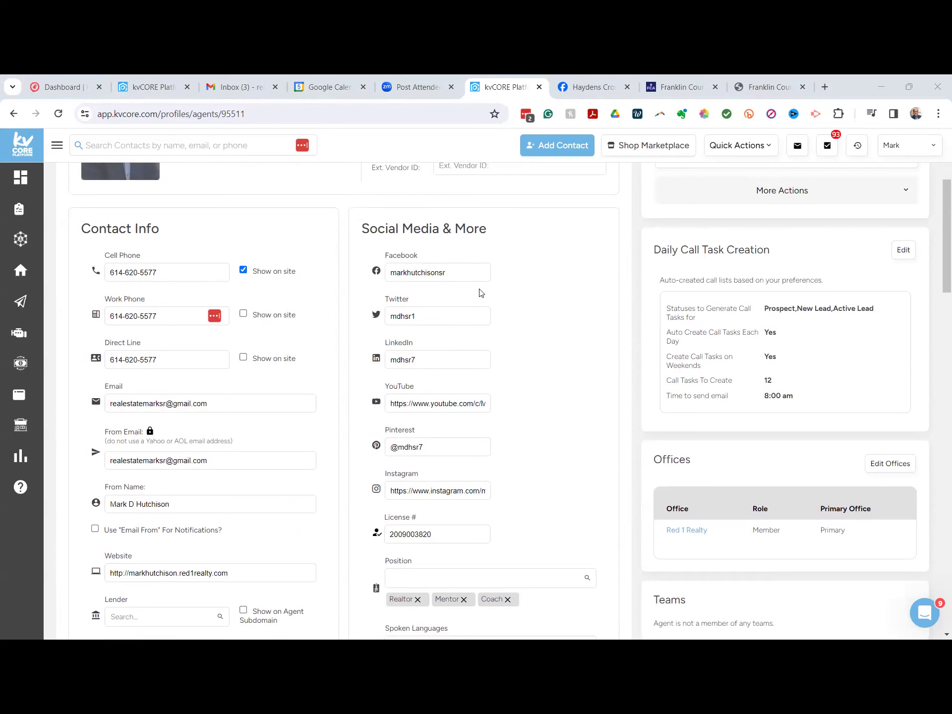
pyautogui.scroll(-1, 480, 320)
pyautogui.scroll(-2, 480, 320)
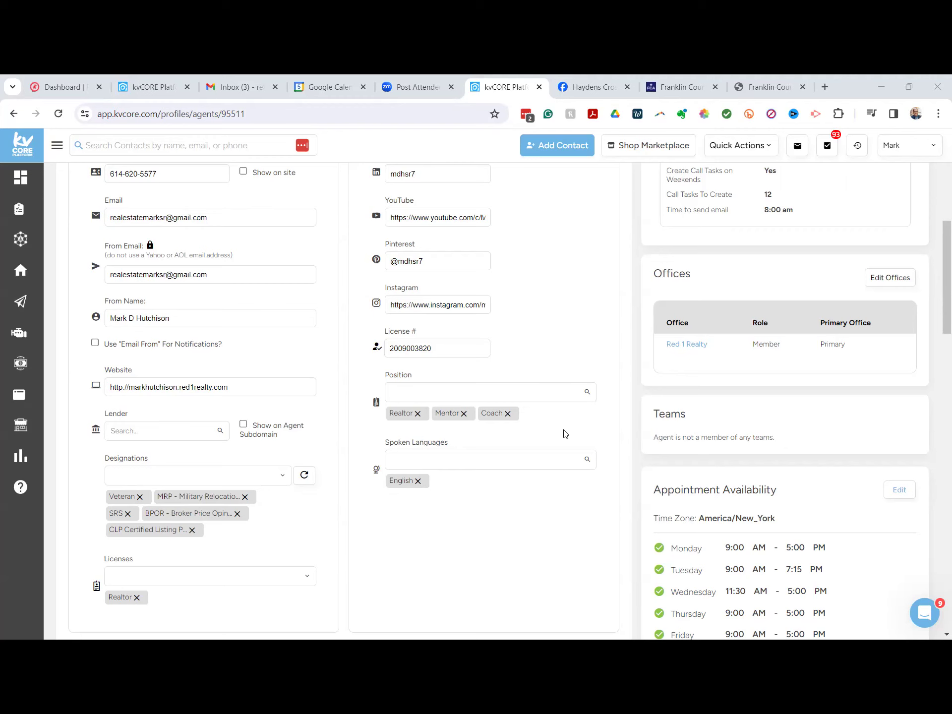
pyautogui.scroll(-2, 566, 434)
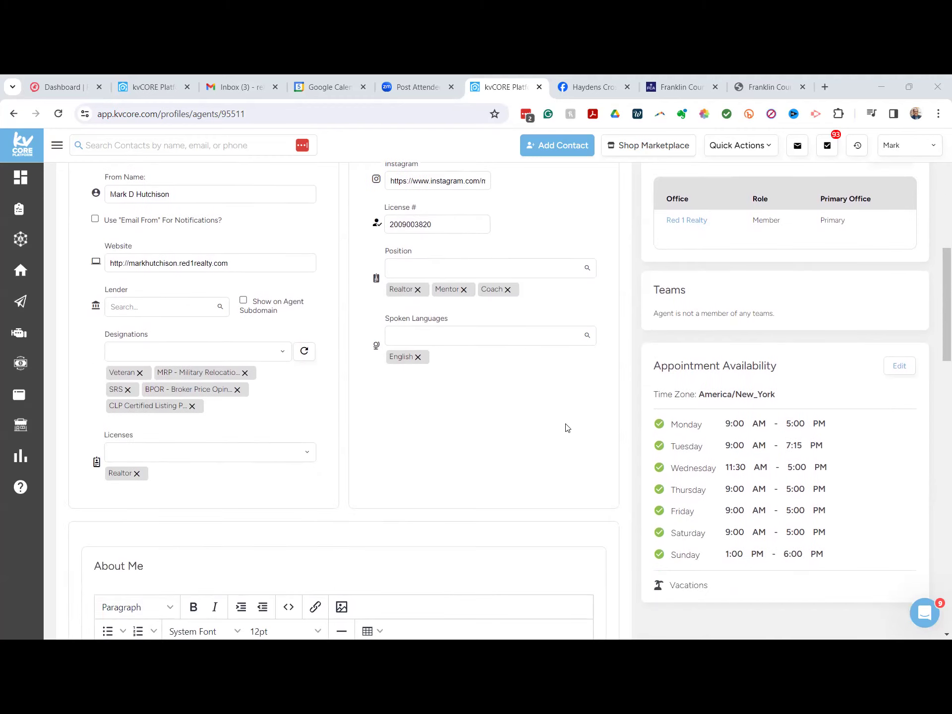
pyautogui.scroll(-1, 567, 427)
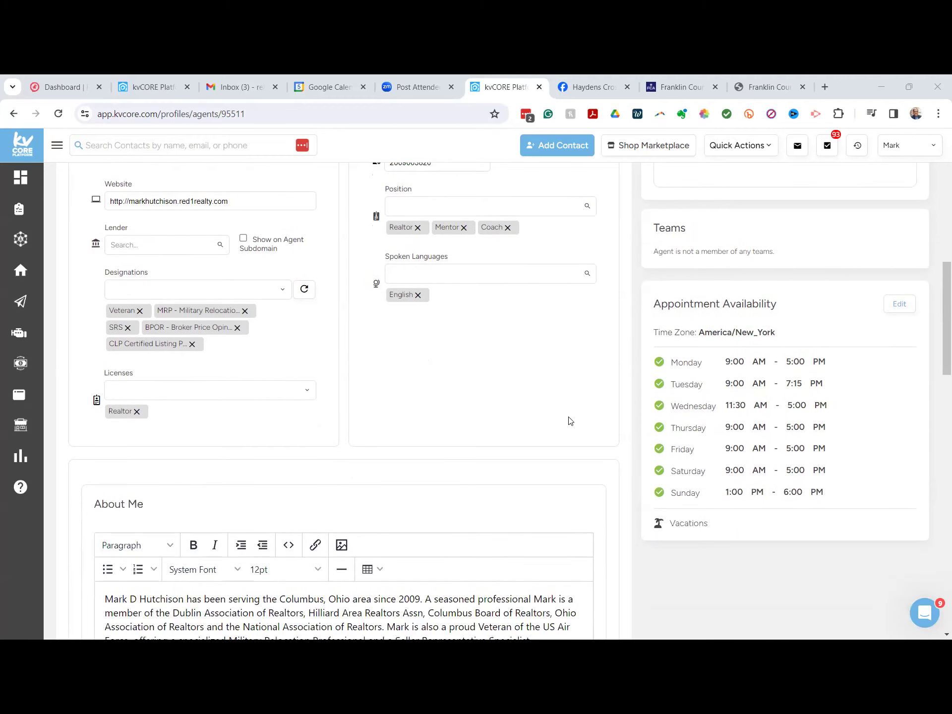
pyautogui.scroll(1, 570, 421)
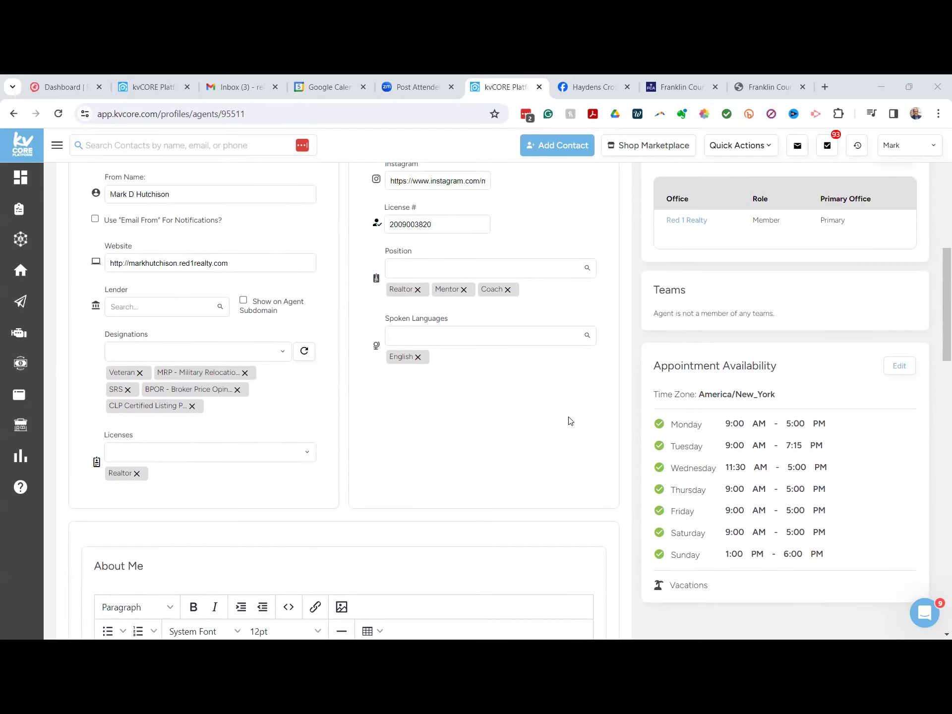
pyautogui.scroll(-6, 570, 411)
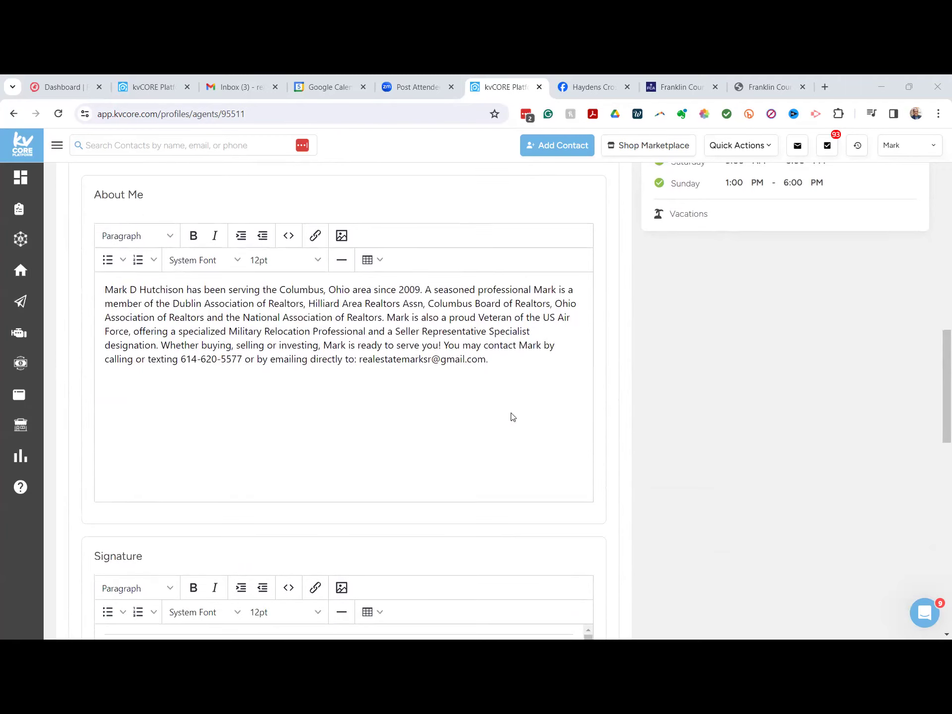
pyautogui.scroll(4, 512, 417)
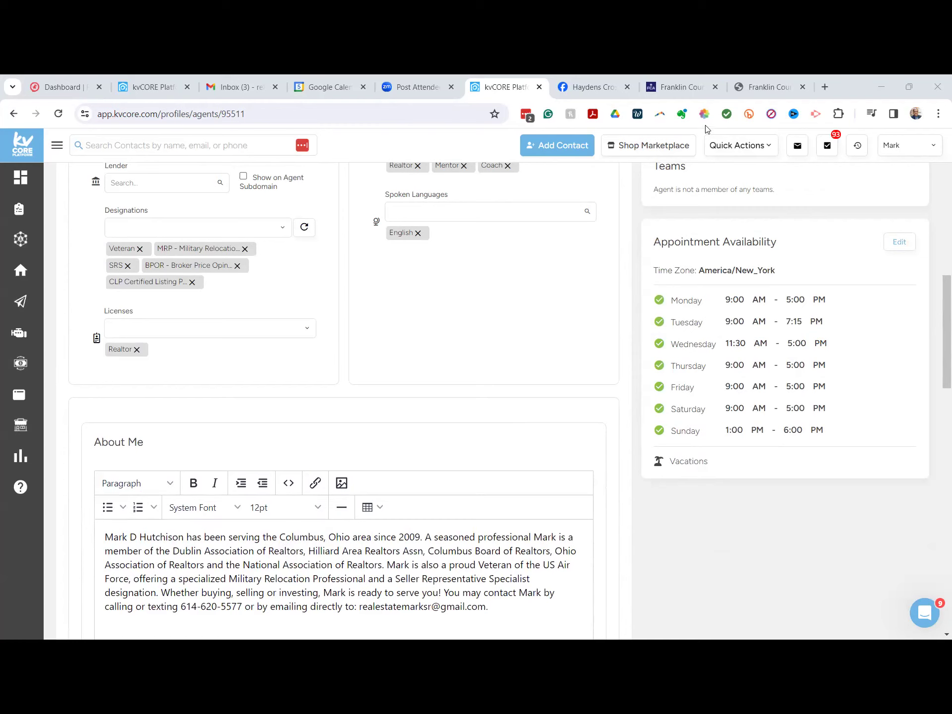
# Switch to the Haydens Crossing North area group on Facebook and browse its November 2023 posts
pyautogui.click(621, 92)
pyautogui.scroll(7, 487, 419)
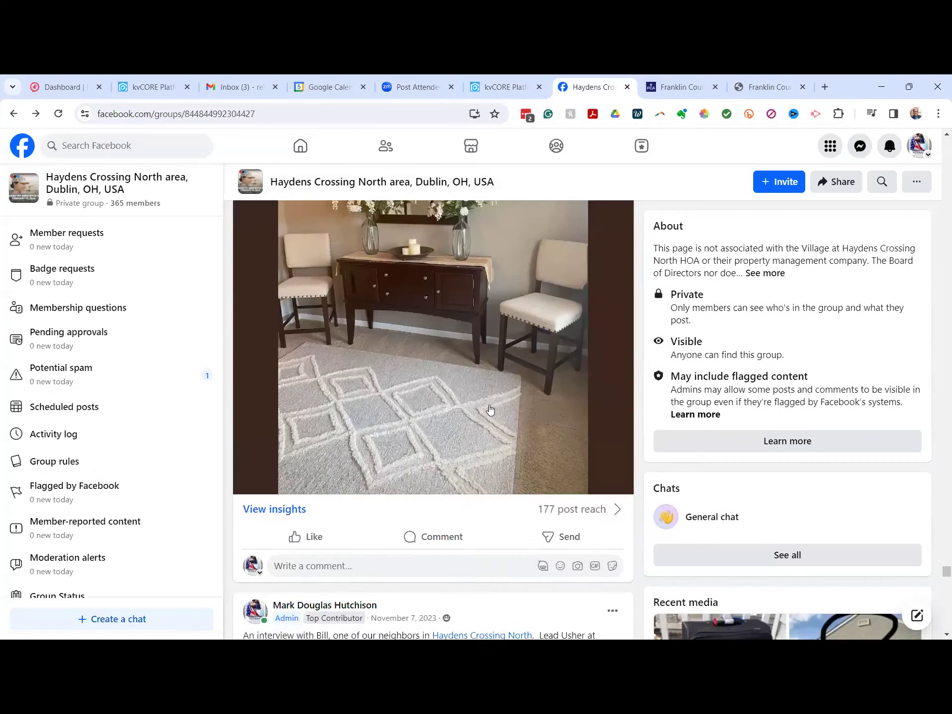
pyautogui.scroll(-8, 490, 418)
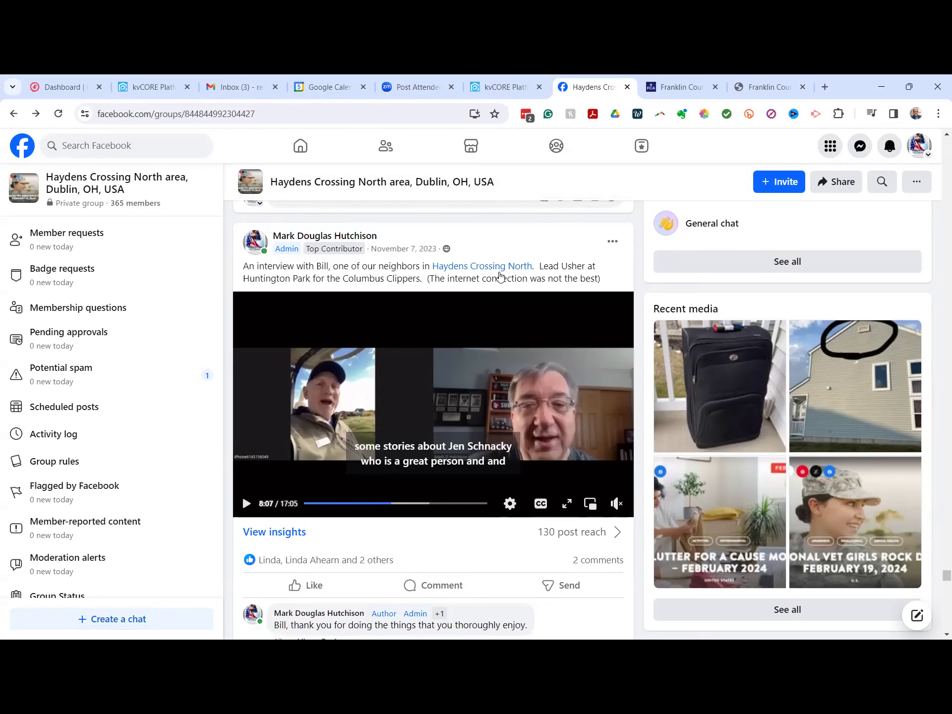
pyautogui.scroll(15, 503, 326)
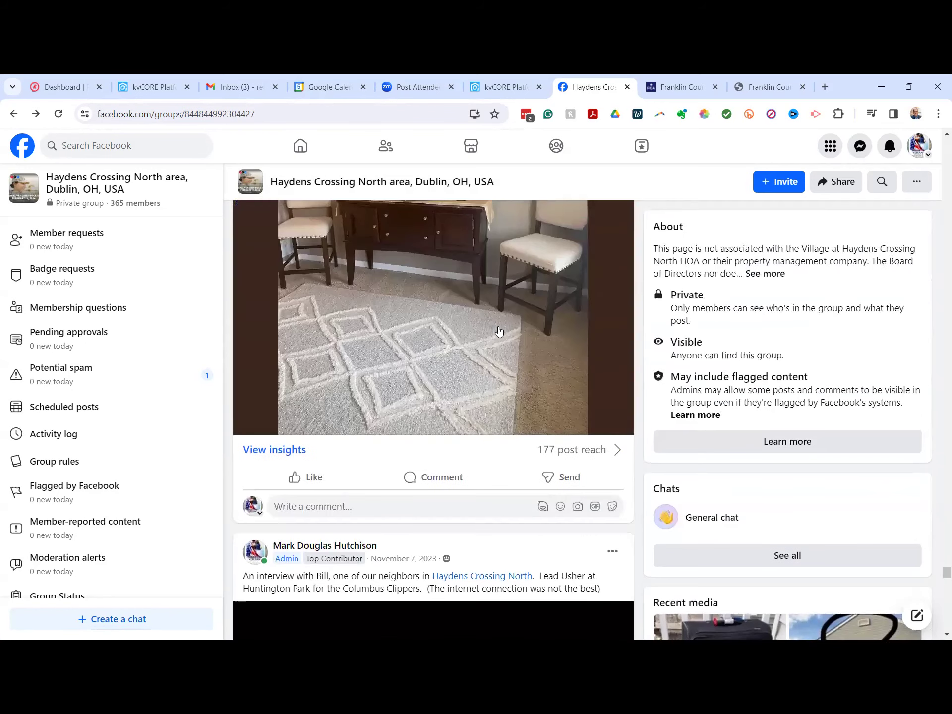
pyautogui.scroll(20, 499, 327)
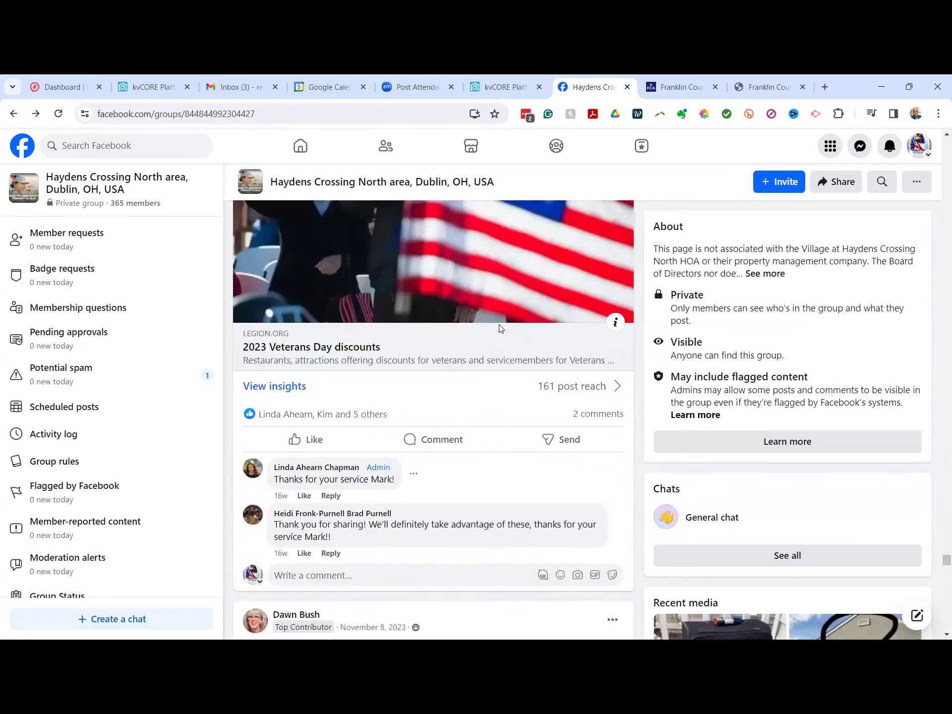
pyautogui.scroll(5, 502, 326)
pyautogui.scroll(-15, 502, 327)
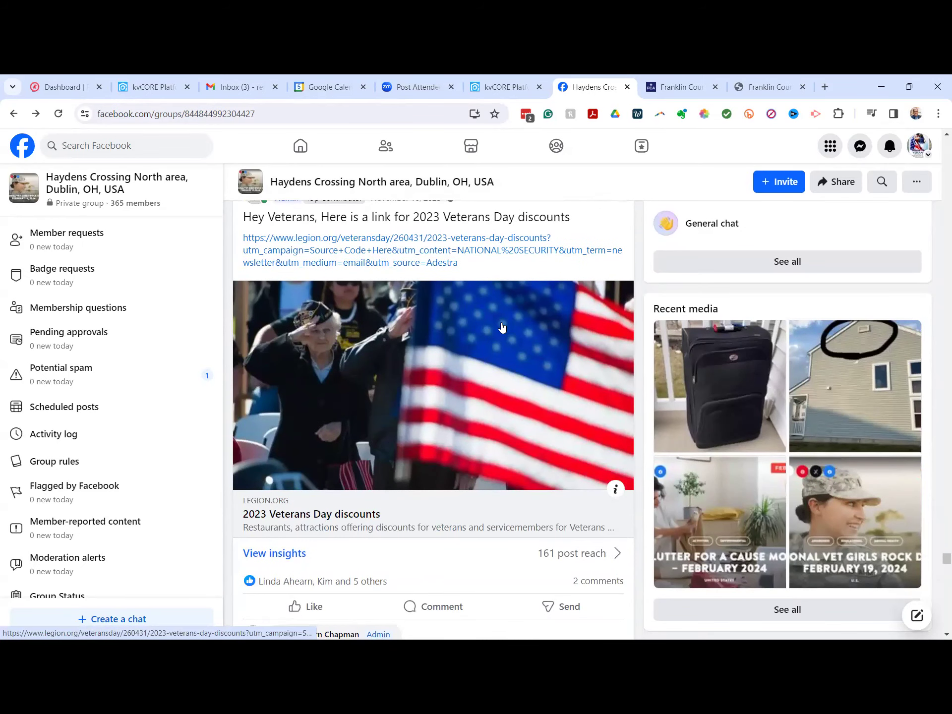
pyautogui.scroll(20, 502, 326)
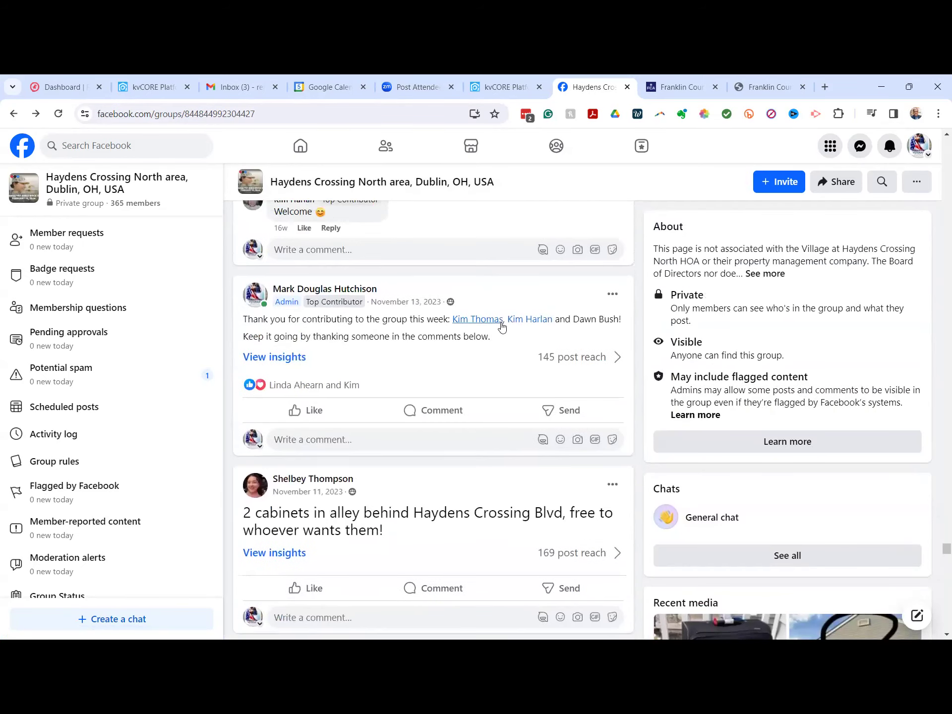
pyautogui.scroll(15, 502, 326)
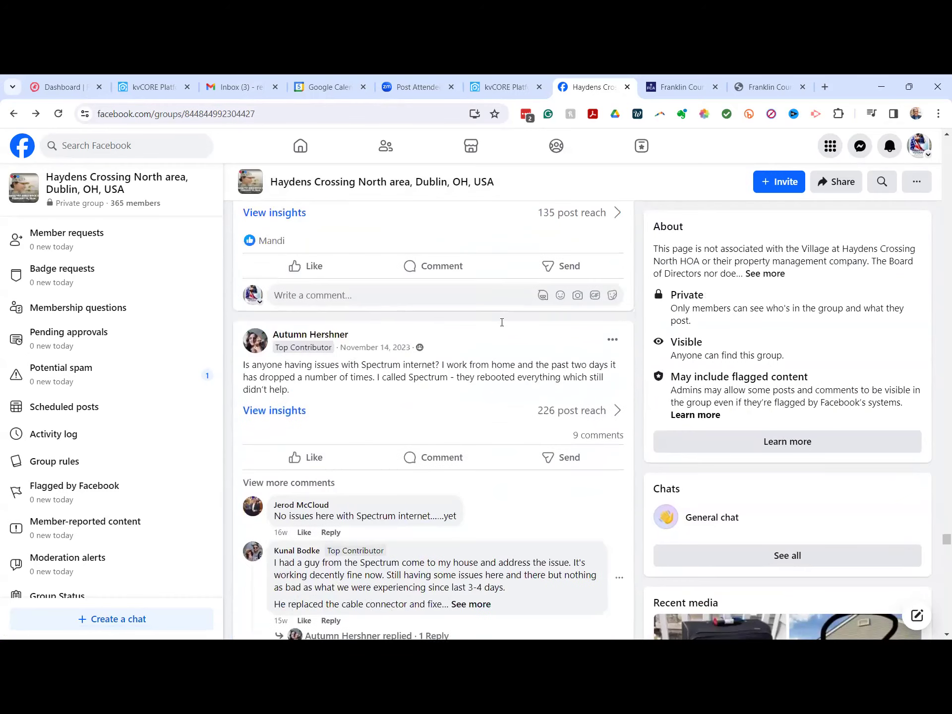
pyautogui.scroll(1, 501, 328)
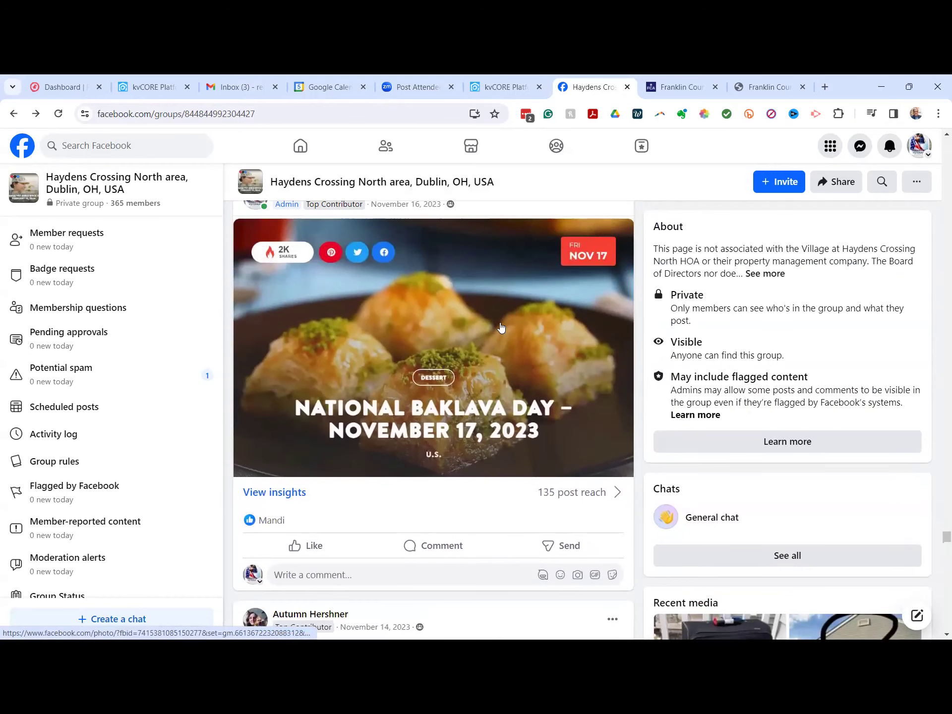
pyautogui.scroll(12, 501, 327)
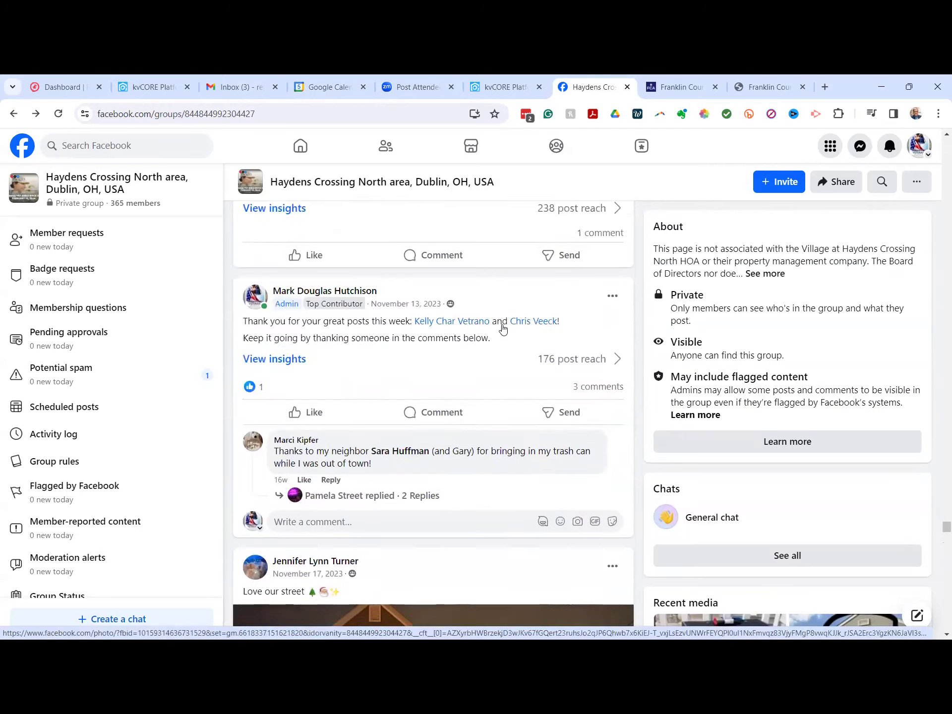
pyautogui.scroll(-6, 503, 327)
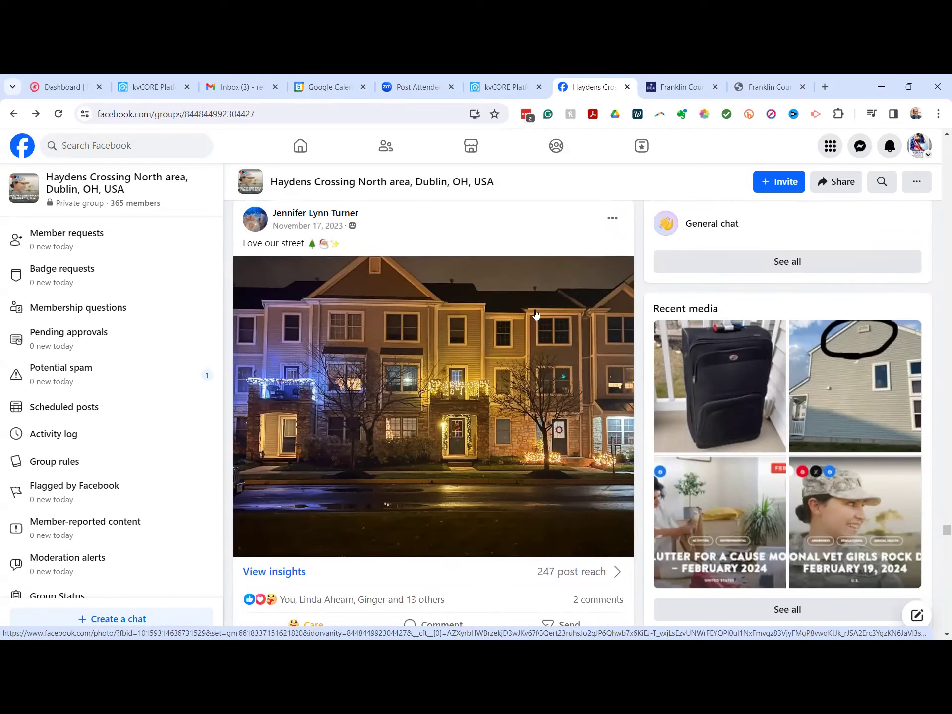
# Browse up to the November 28 post of current homes for sale in the Hayden Farms area and examine its listing table
pyautogui.scroll(5, 535, 329)
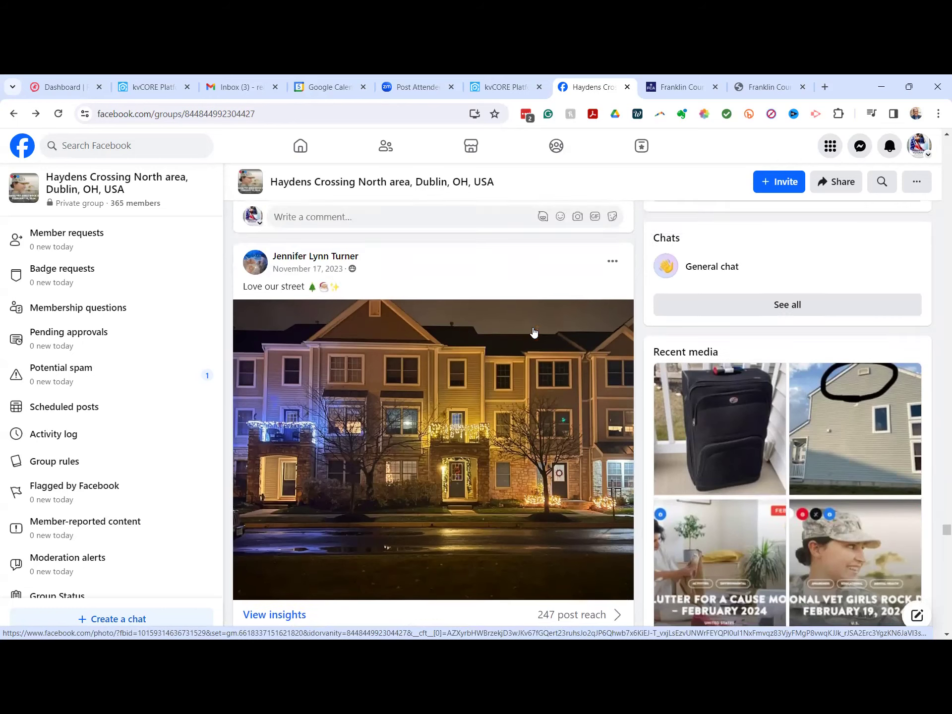
pyautogui.scroll(15, 536, 331)
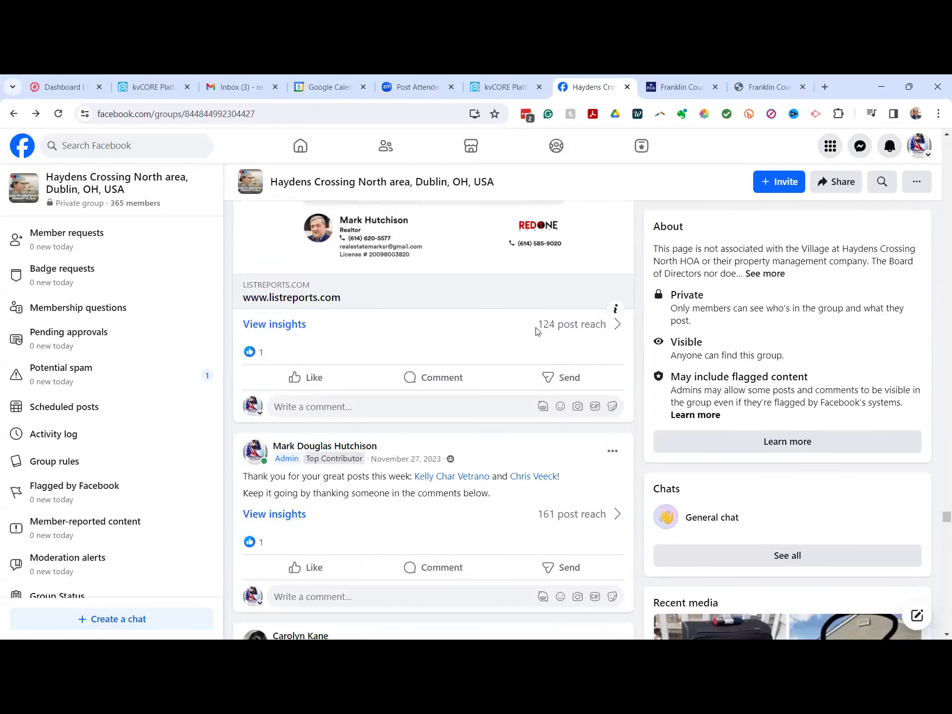
pyautogui.scroll(14, 535, 334)
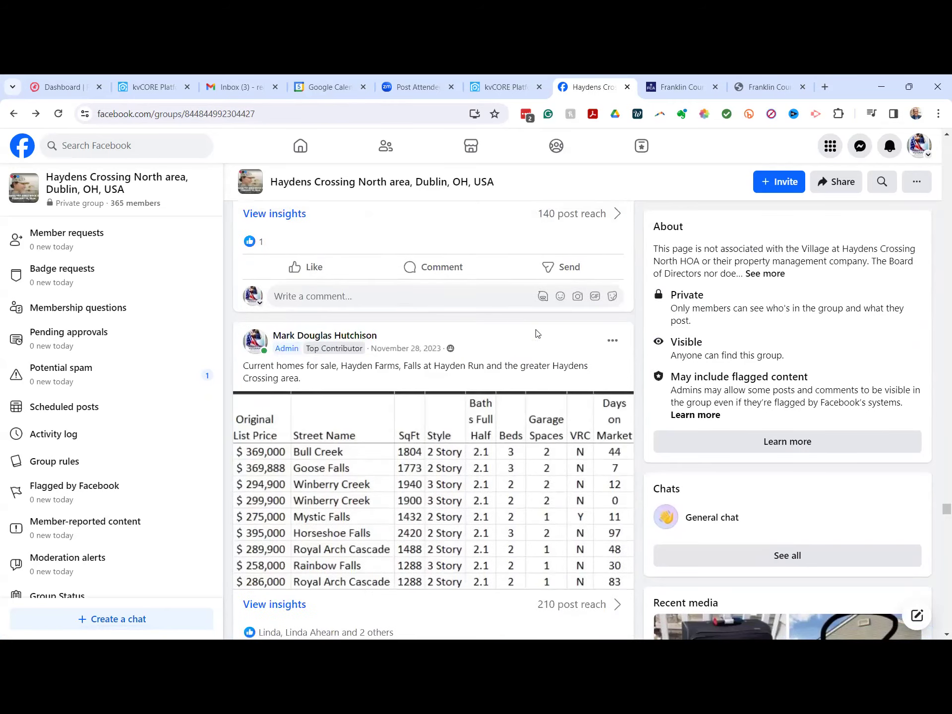
pyautogui.scroll(-5, 536, 334)
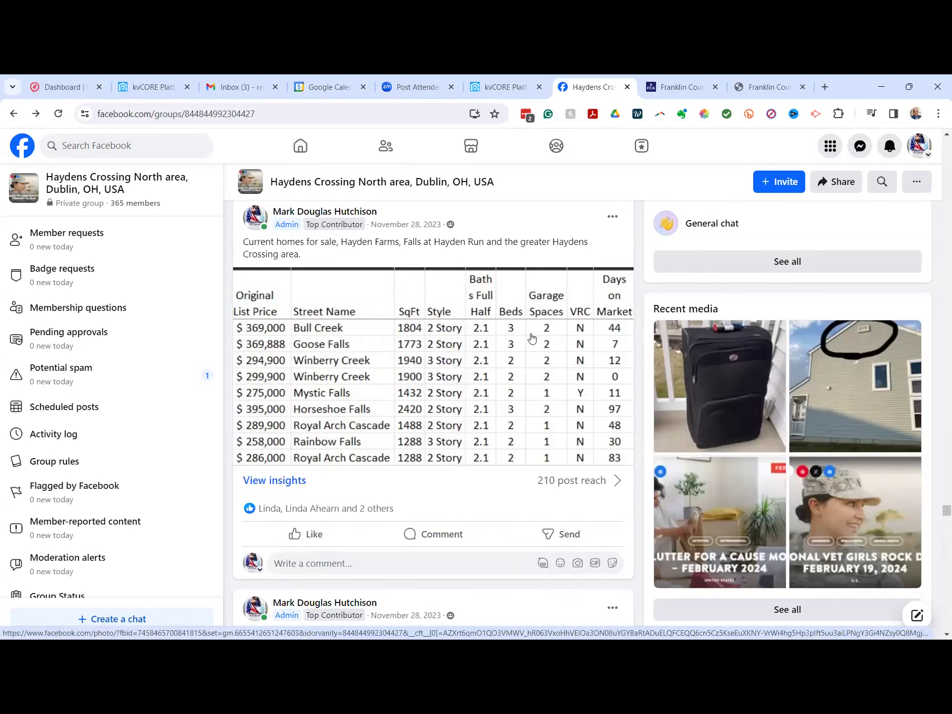
pyautogui.scroll(1, 524, 358)
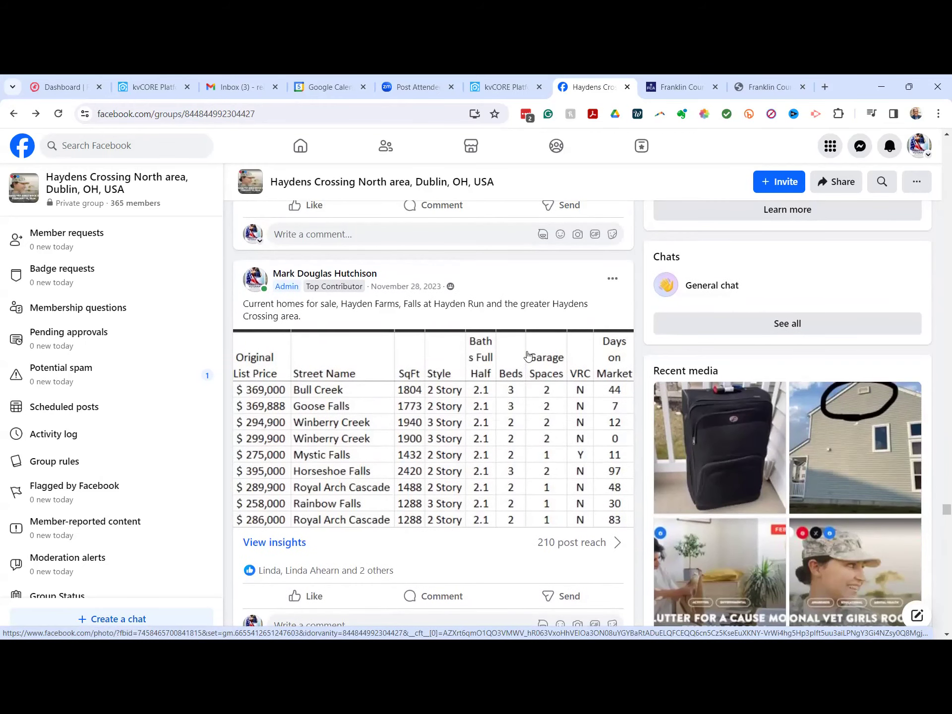
pyautogui.scroll(8, 528, 356)
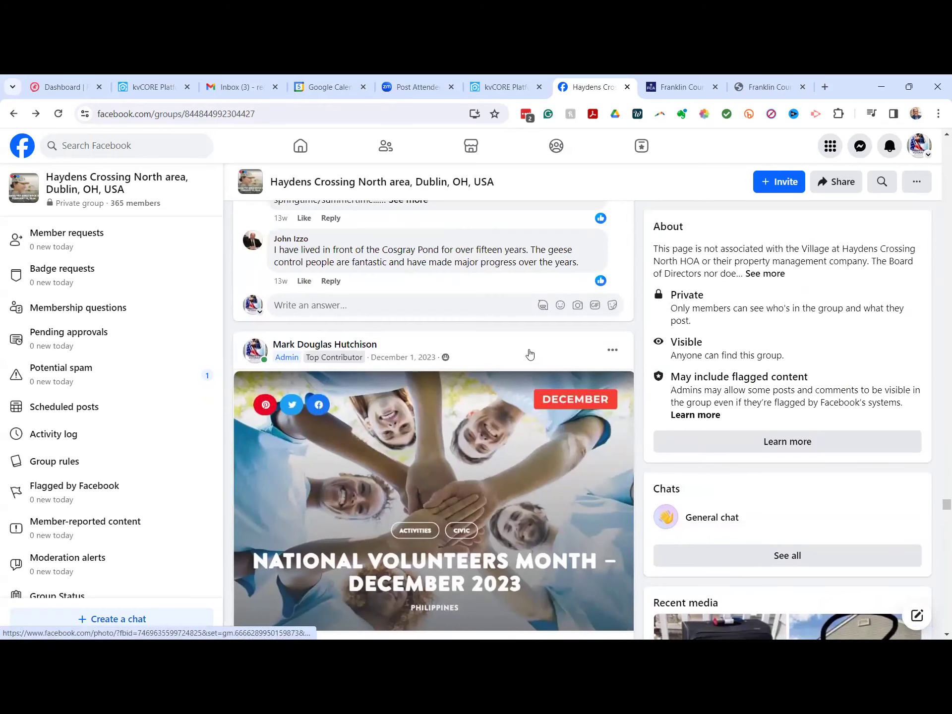
pyautogui.scroll(10, 529, 353)
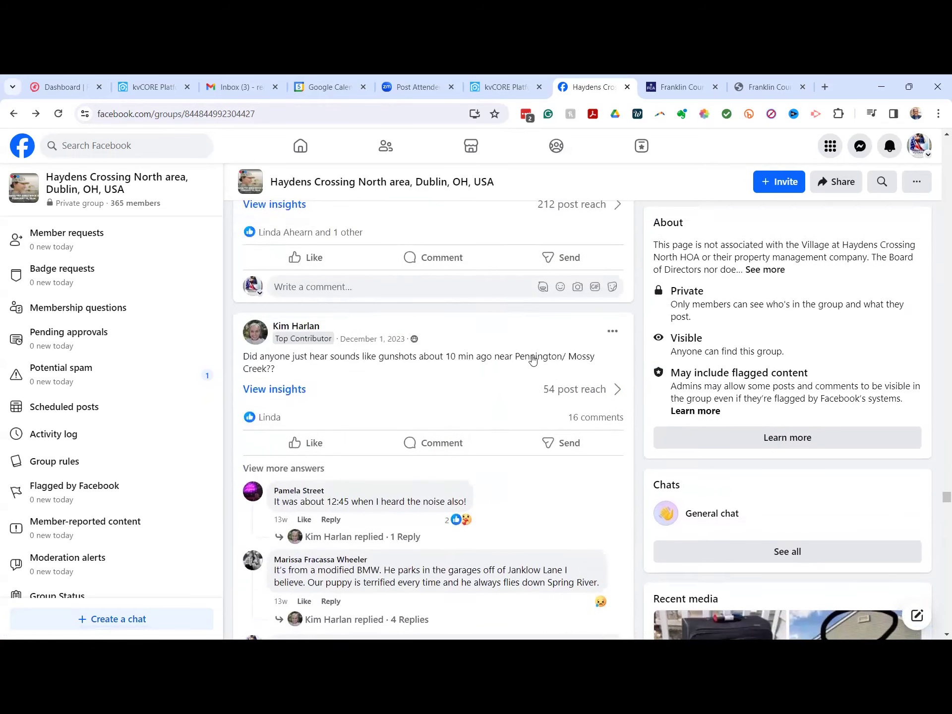
pyautogui.scroll(-18, 533, 360)
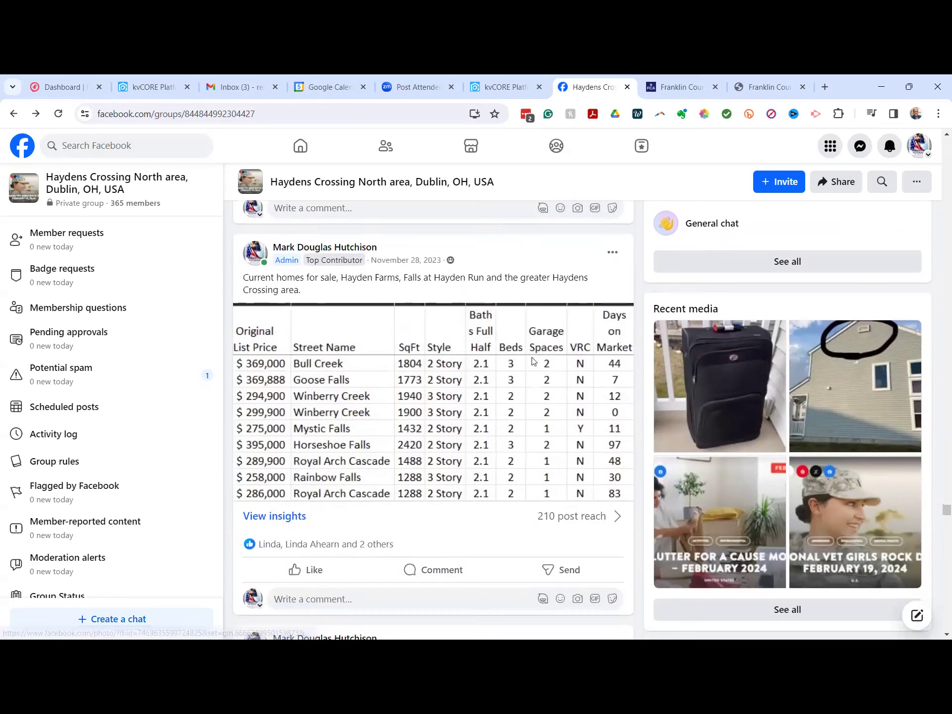
pyautogui.scroll(-2, 533, 360)
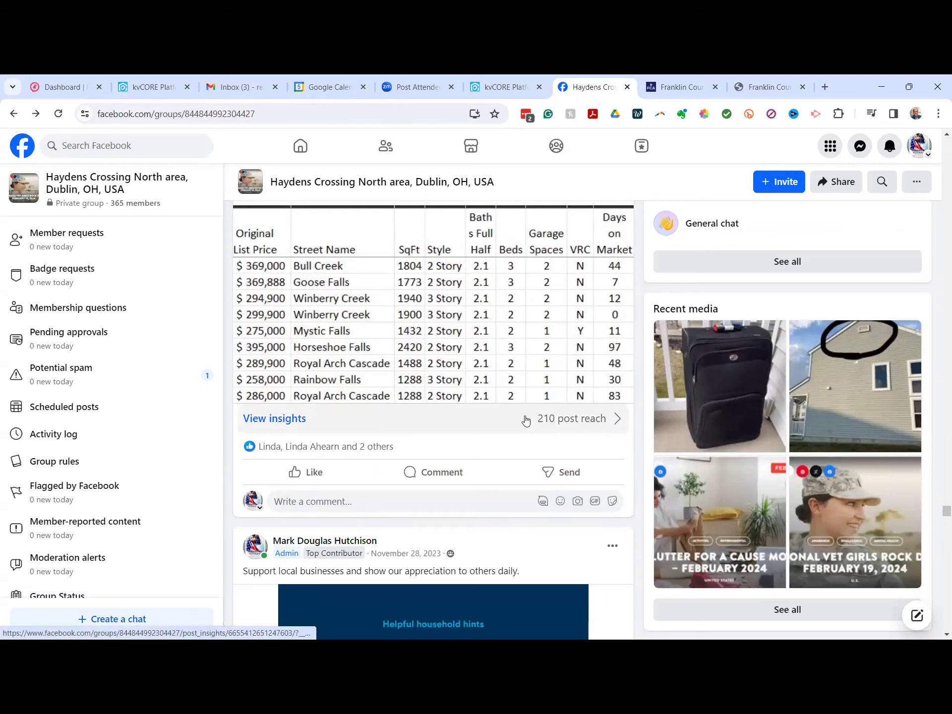
# Browse the group's December 2023 neighbour and holiday posts up to the December 30 coffee cafe holiday hours post
pyautogui.scroll(15, 525, 419)
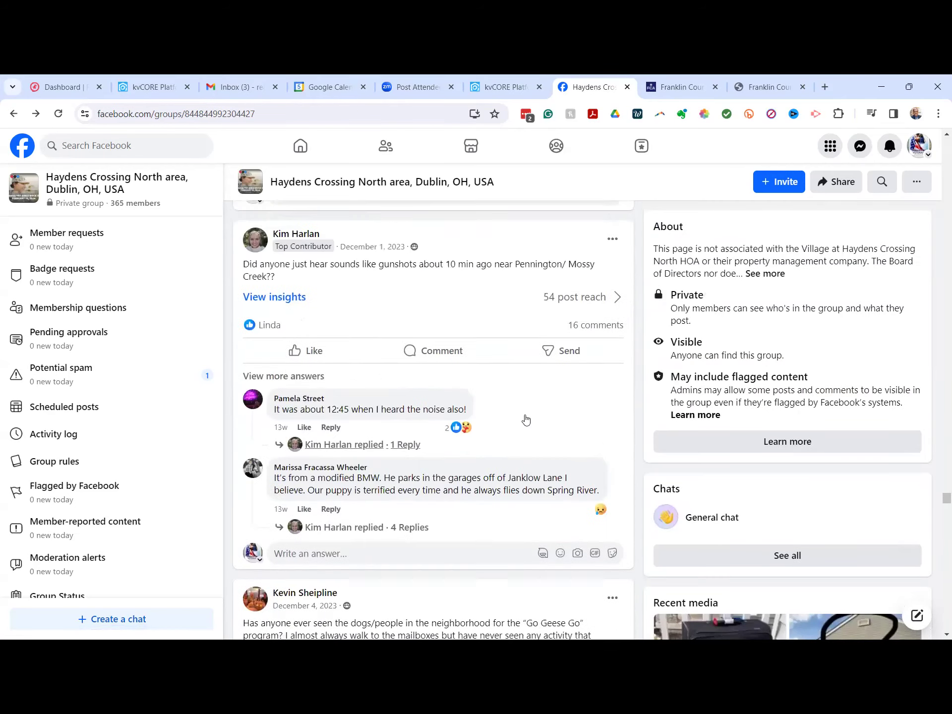
pyautogui.scroll(12, 527, 418)
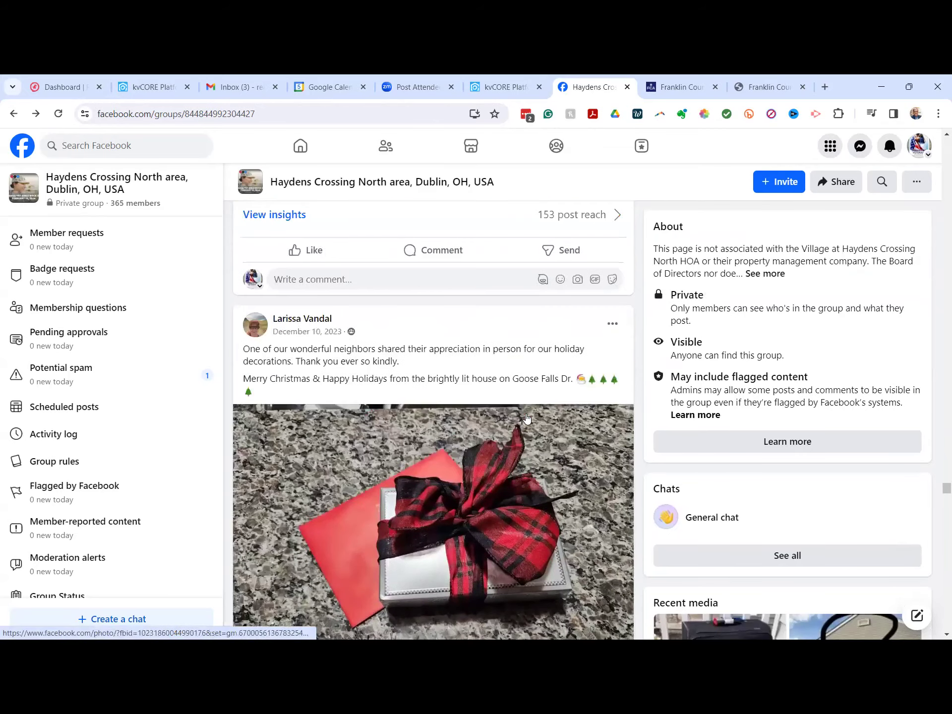
pyautogui.scroll(12, 527, 418)
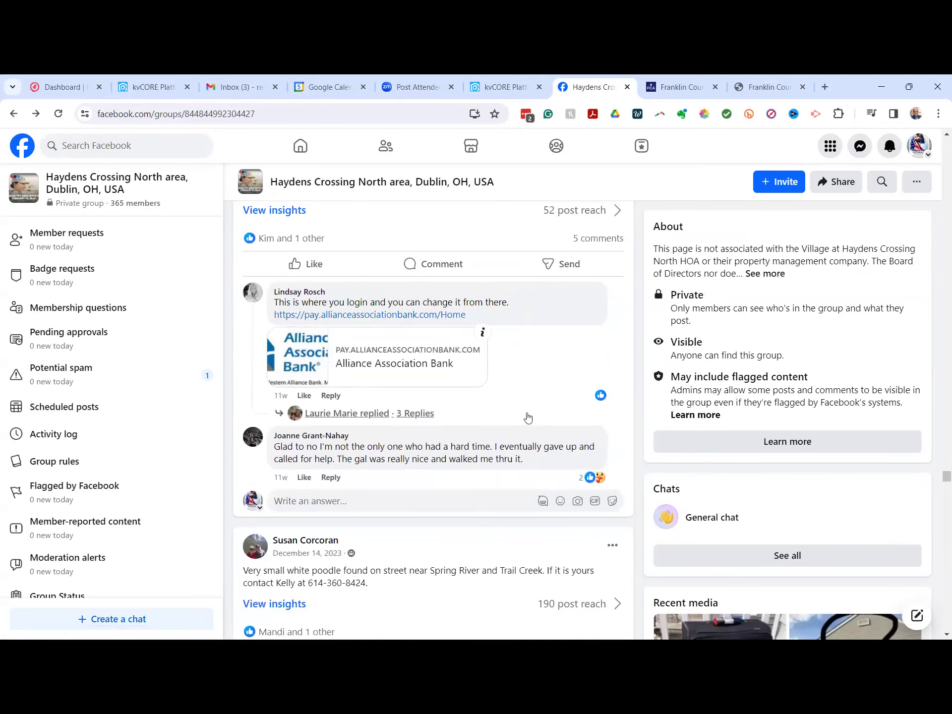
pyautogui.scroll(12, 528, 415)
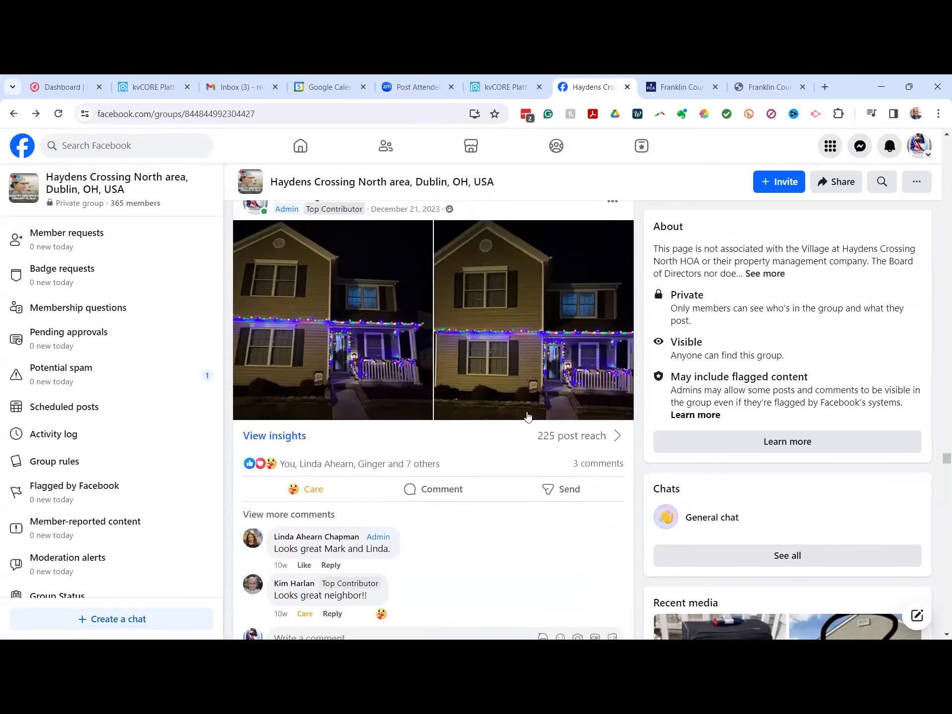
pyautogui.scroll(12, 528, 415)
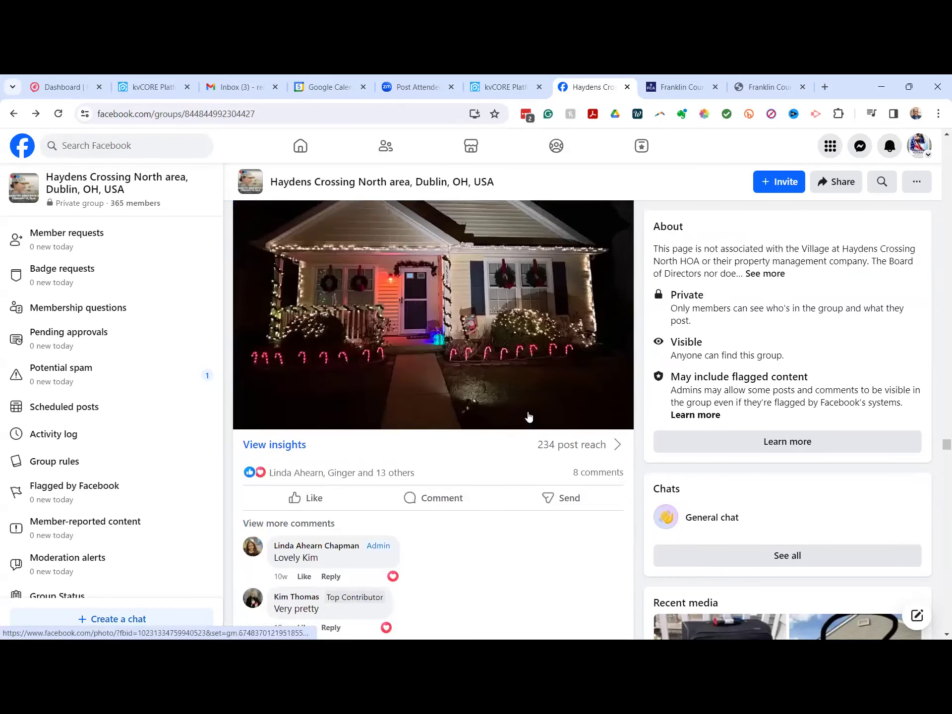
pyautogui.scroll(12, 528, 415)
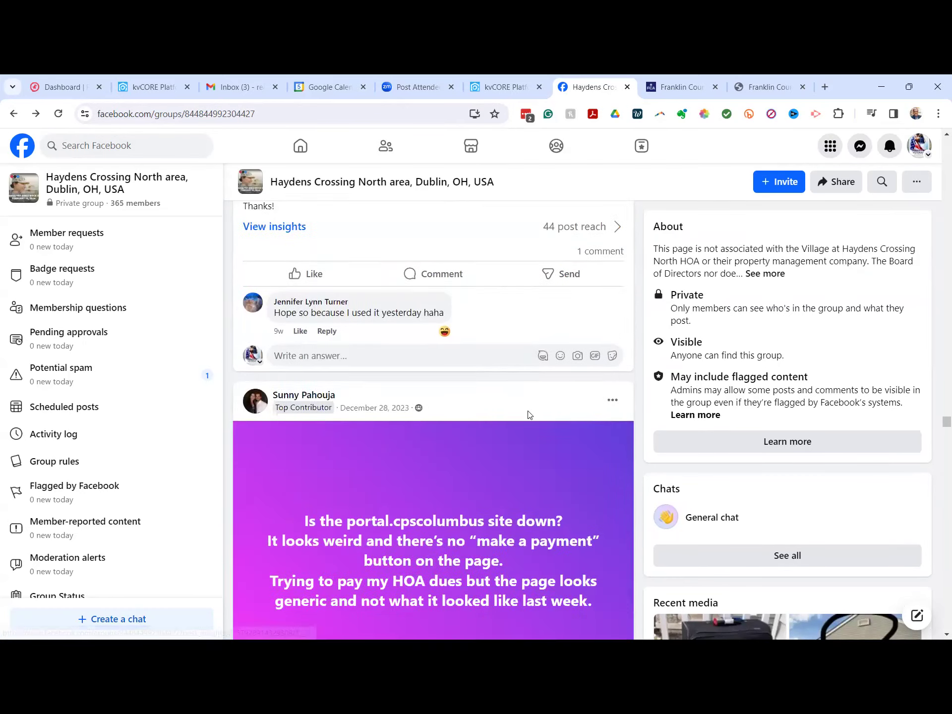
pyautogui.scroll(10, 529, 414)
pyautogui.scroll(-6, 527, 410)
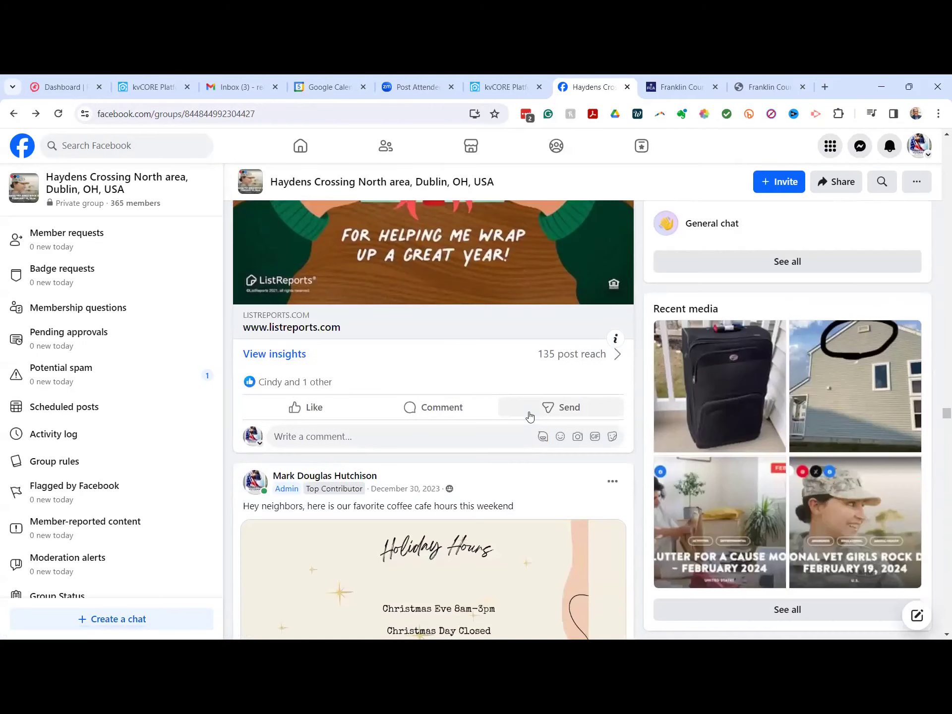
pyautogui.scroll(3, 529, 412)
pyautogui.scroll(-9, 528, 411)
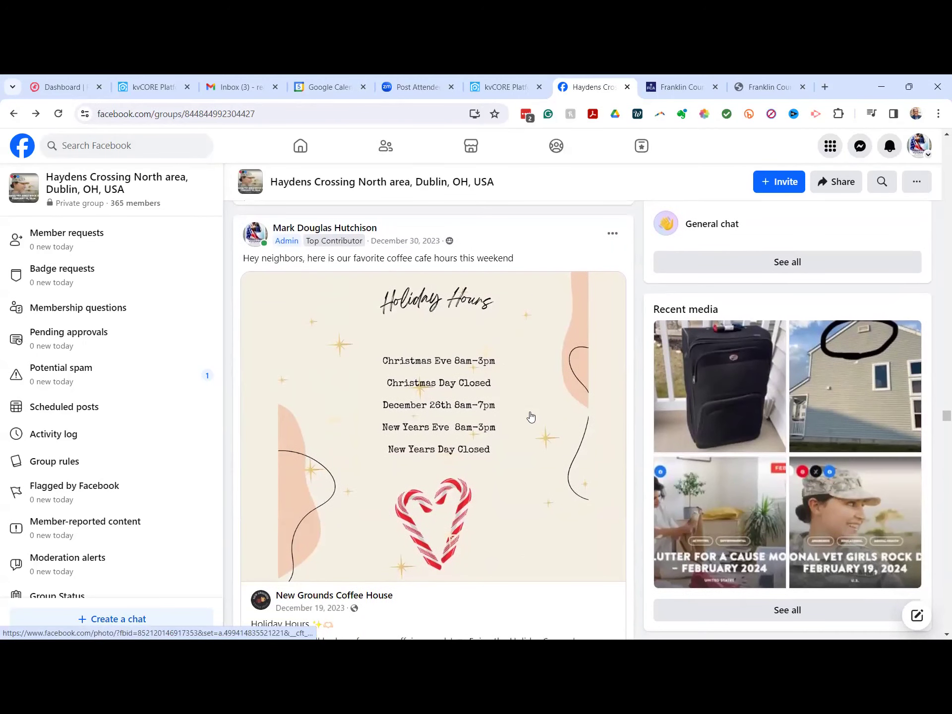
# Browse the group's early and mid-January posts, including the Winter Checklist, local news and Girl Scout cookie posts
pyautogui.scroll(15, 531, 416)
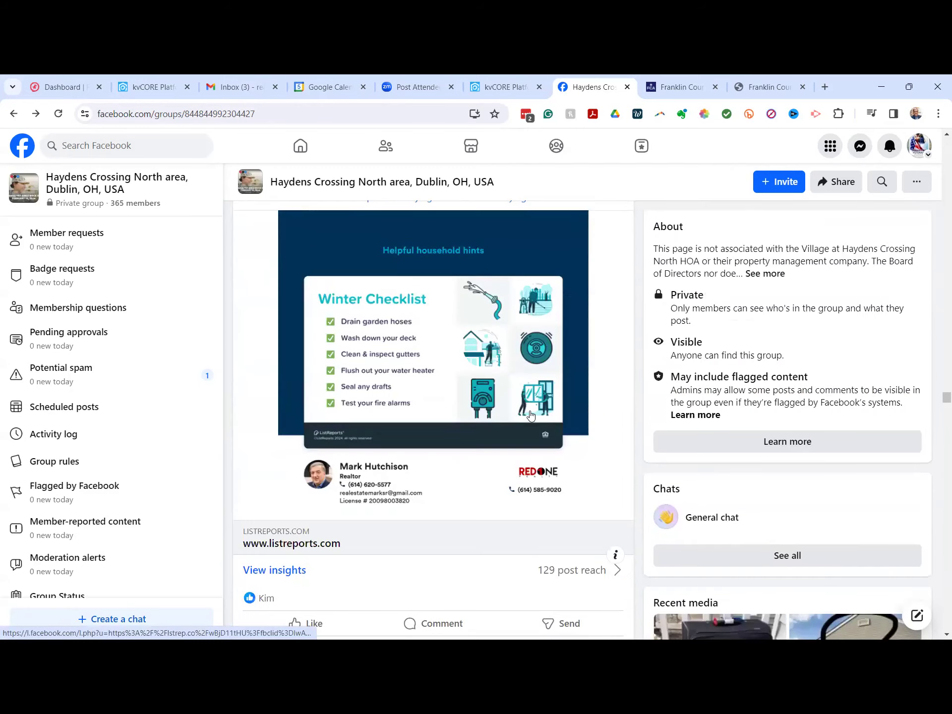
pyautogui.scroll(20, 531, 415)
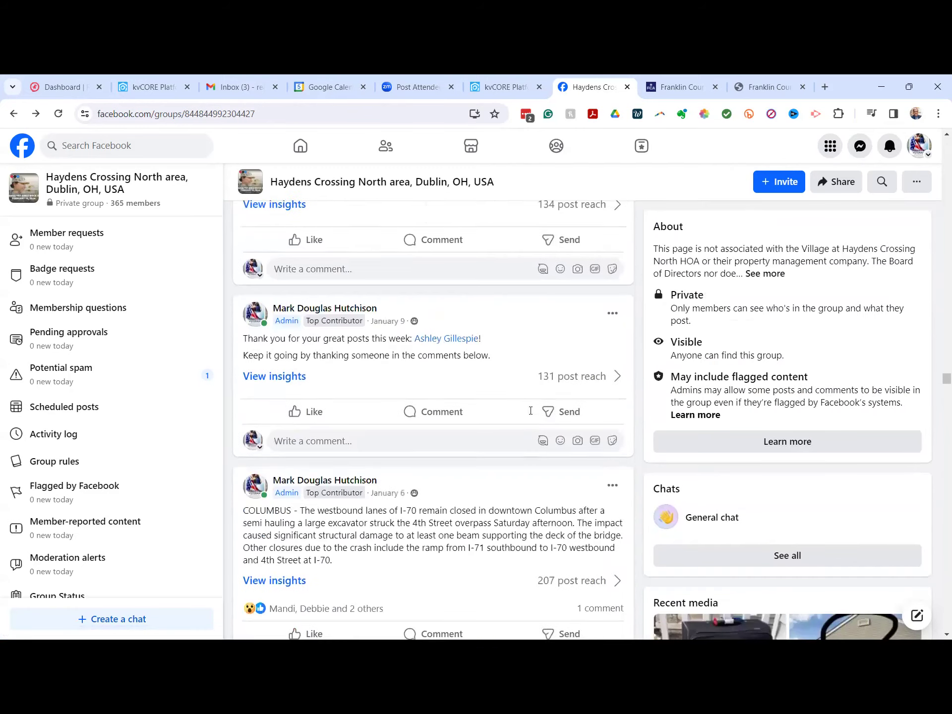
pyautogui.scroll(20, 531, 415)
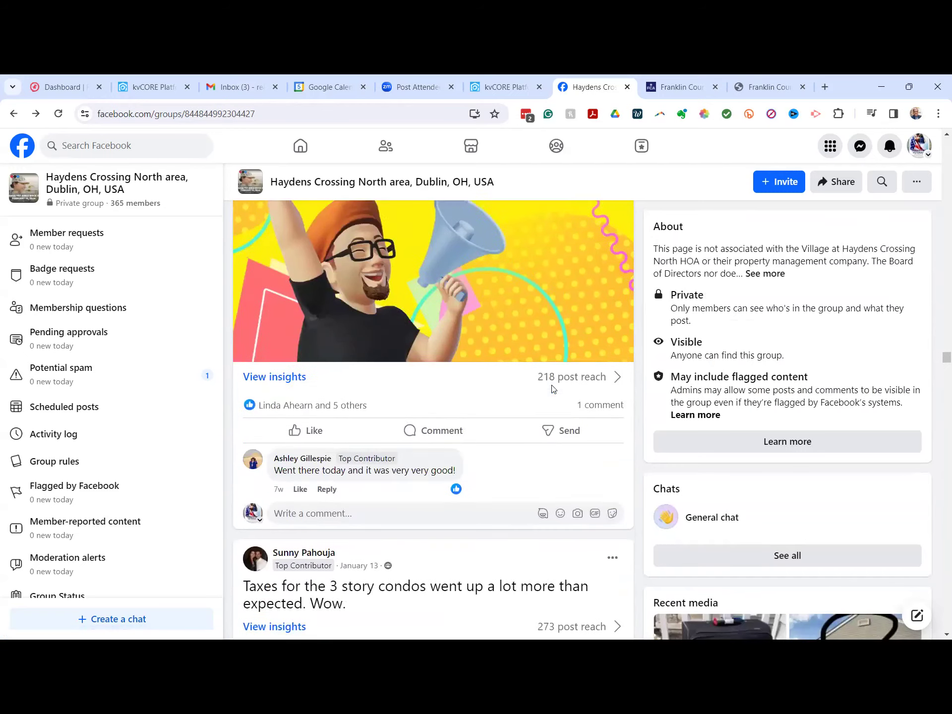
pyautogui.scroll(20, 554, 387)
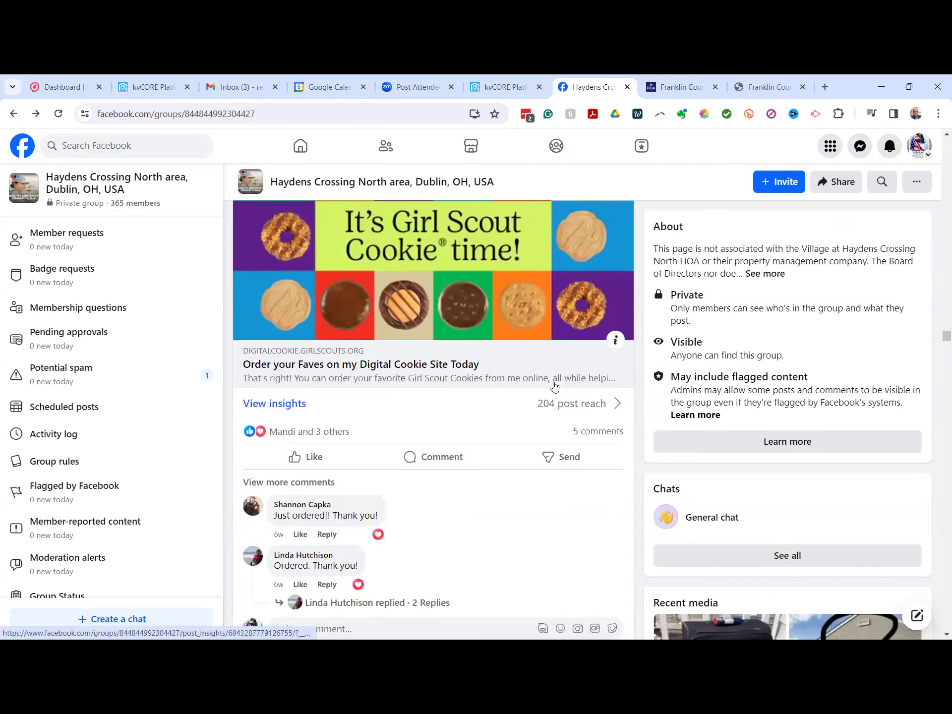
# Examine the January 22 New Grounds Coffee drink-of-the-week post, including its Top Contributor badge details, reach and comment
pyautogui.scroll(10, 553, 387)
pyautogui.scroll(-5, 554, 389)
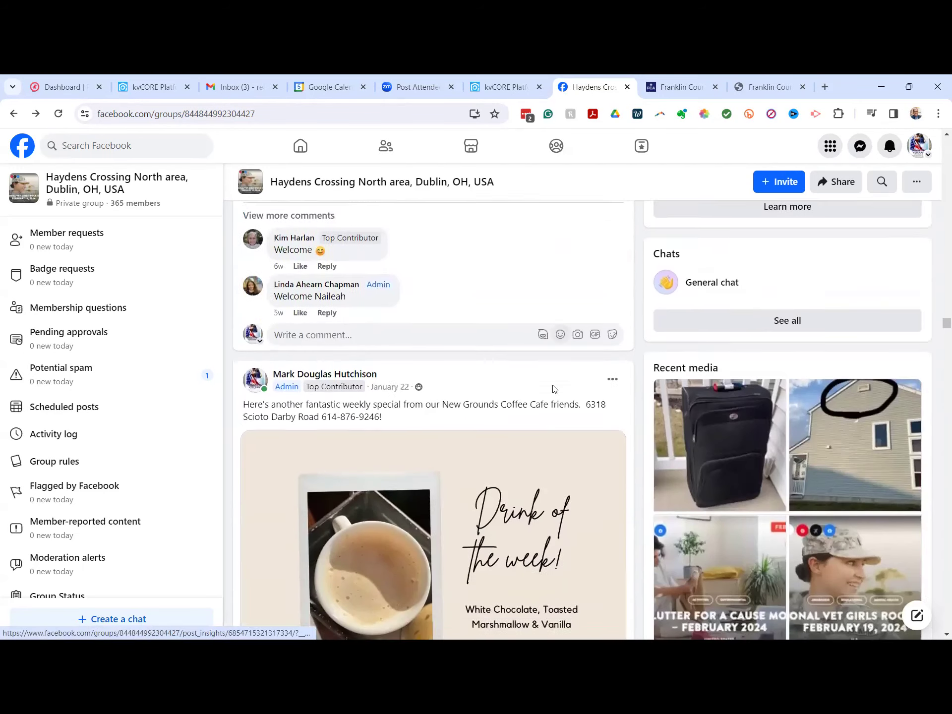
pyautogui.scroll(-1, 554, 390)
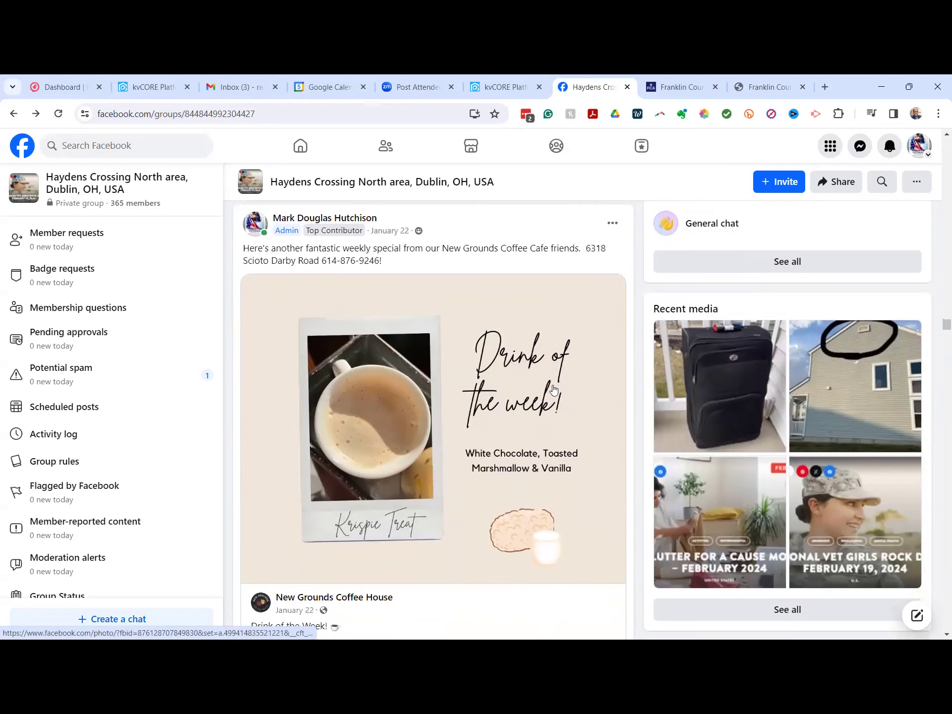
pyautogui.scroll(-2, 554, 387)
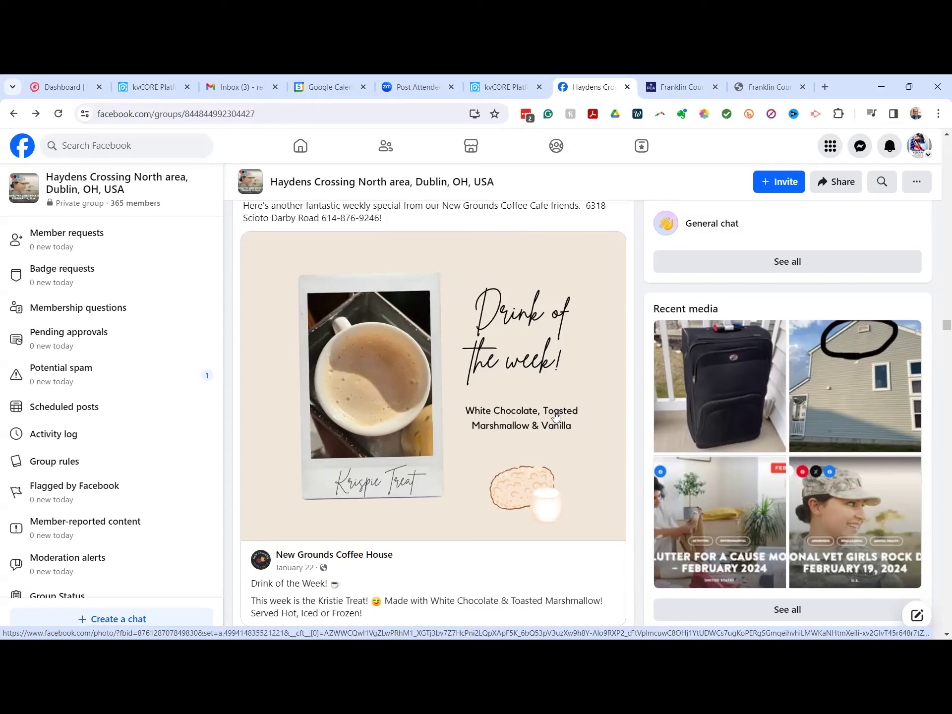
pyautogui.scroll(-3, 556, 416)
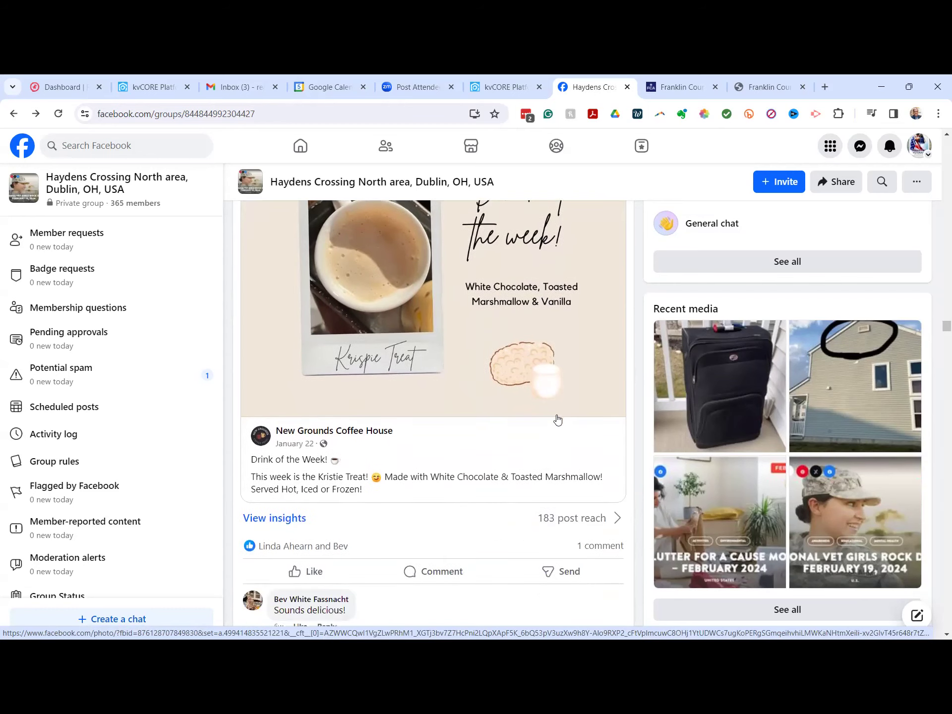
pyautogui.scroll(4, 558, 420)
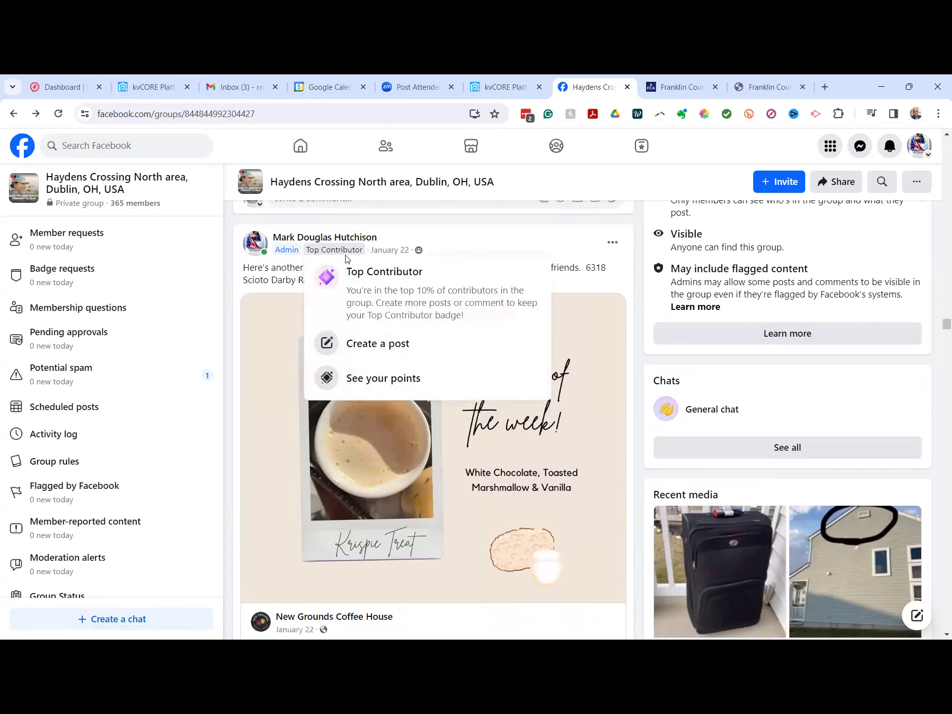
pyautogui.moveTo(331, 252)
pyautogui.scroll(-5, 567, 418)
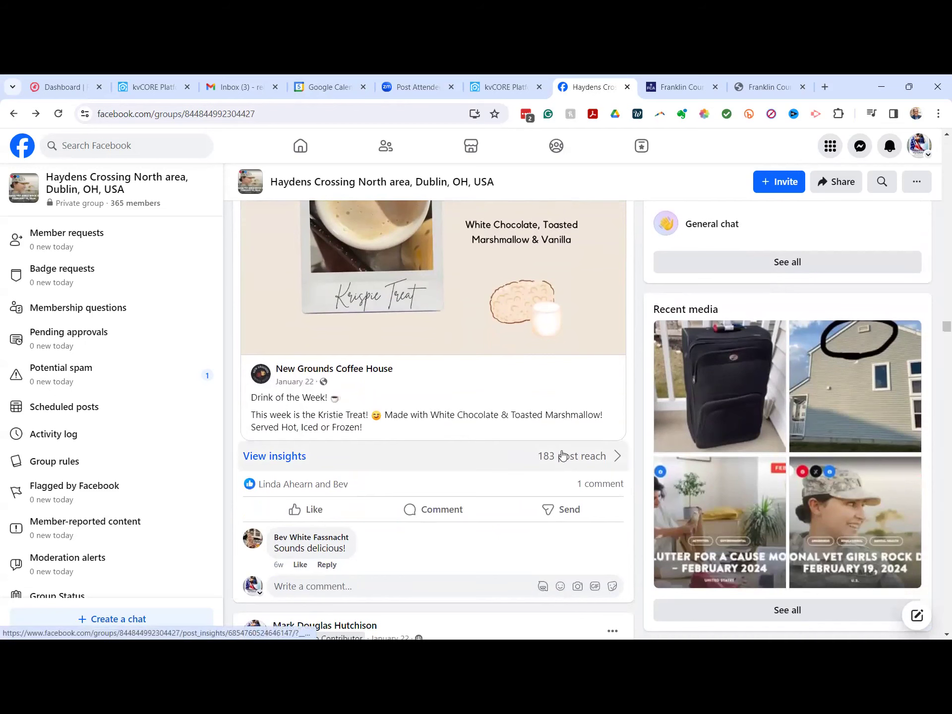
pyautogui.scroll(3, 561, 455)
pyautogui.scroll(5, 562, 453)
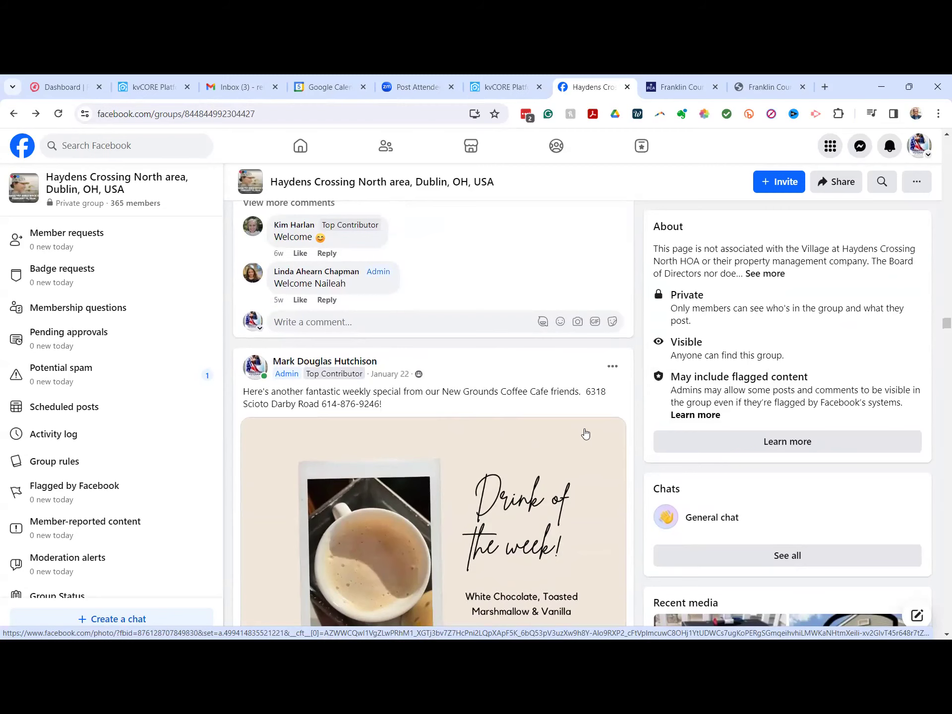
# Browse the late-January posts from the new member welcome and wandering golden retriever to National Pediatrician Day and the leak comments
pyautogui.scroll(3, 584, 433)
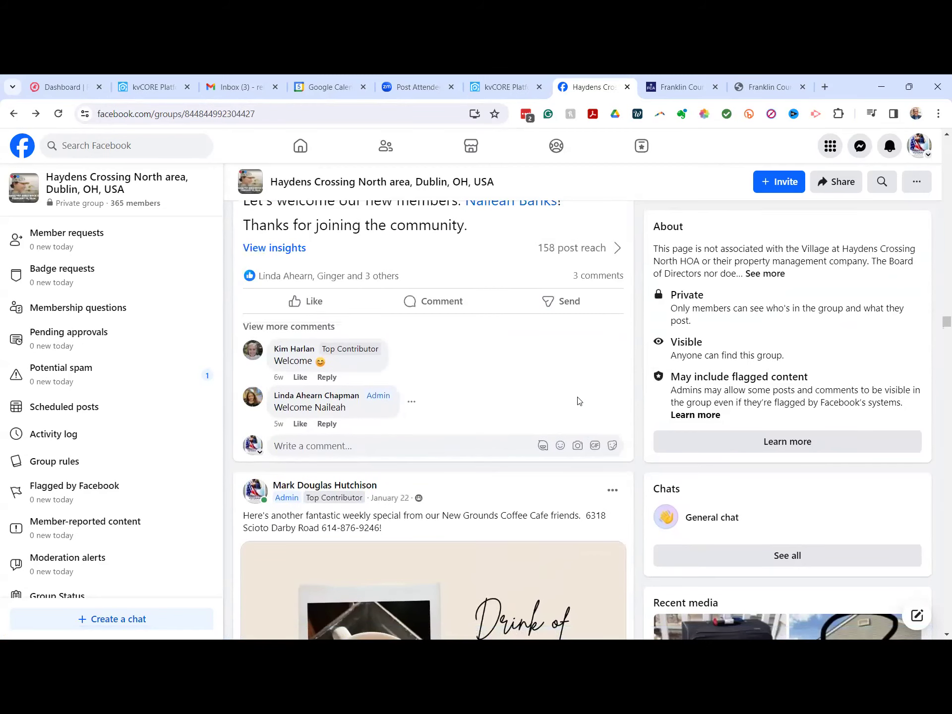
pyautogui.scroll(7, 579, 386)
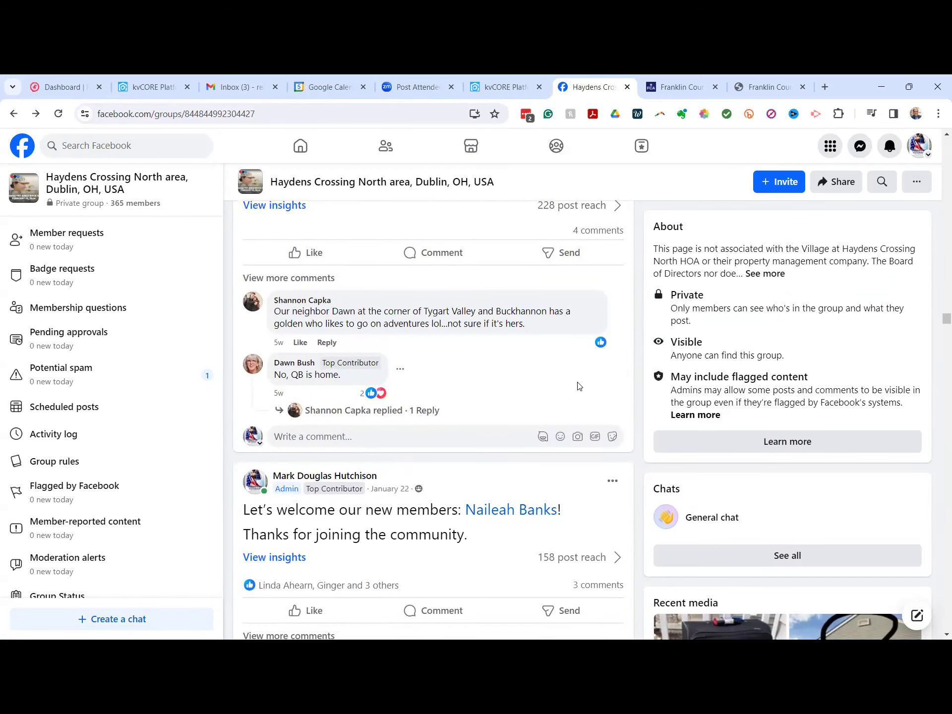
pyautogui.scroll(8, 579, 386)
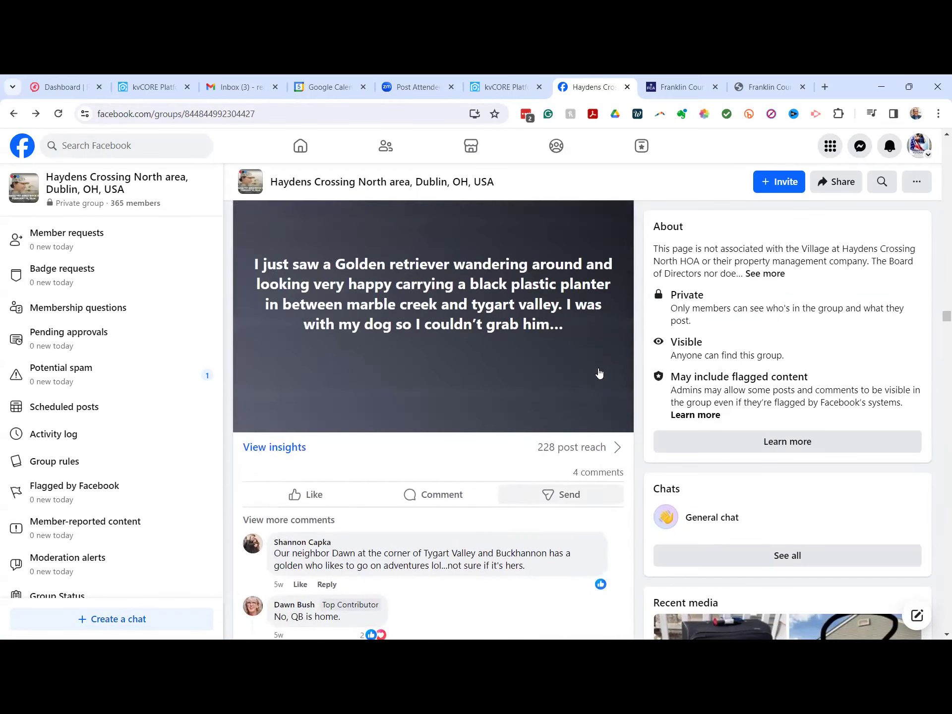
pyautogui.scroll(7, 598, 372)
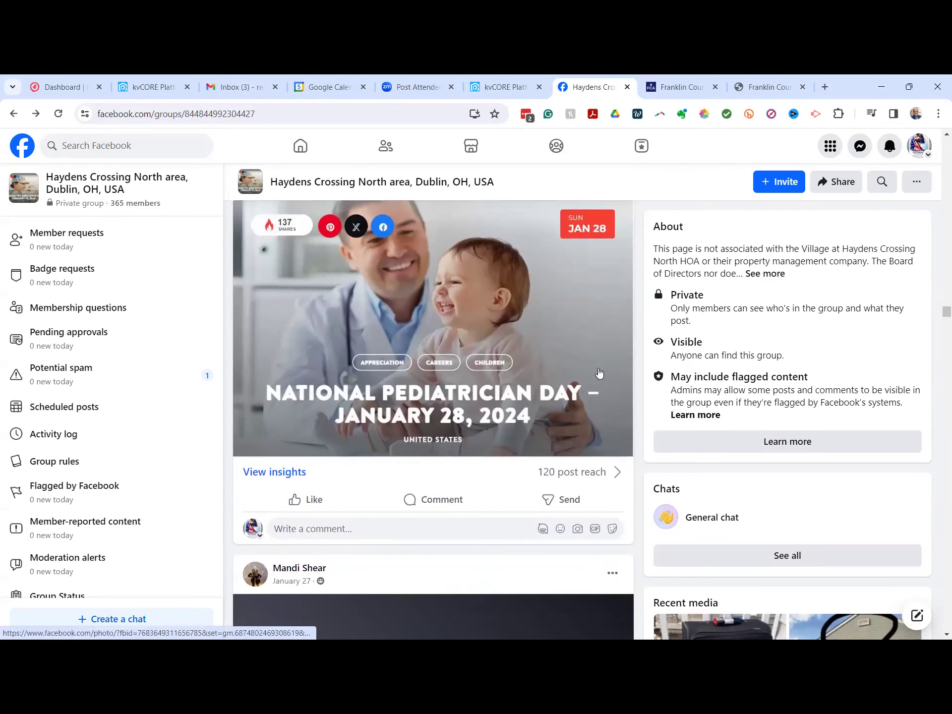
pyautogui.scroll(4, 599, 373)
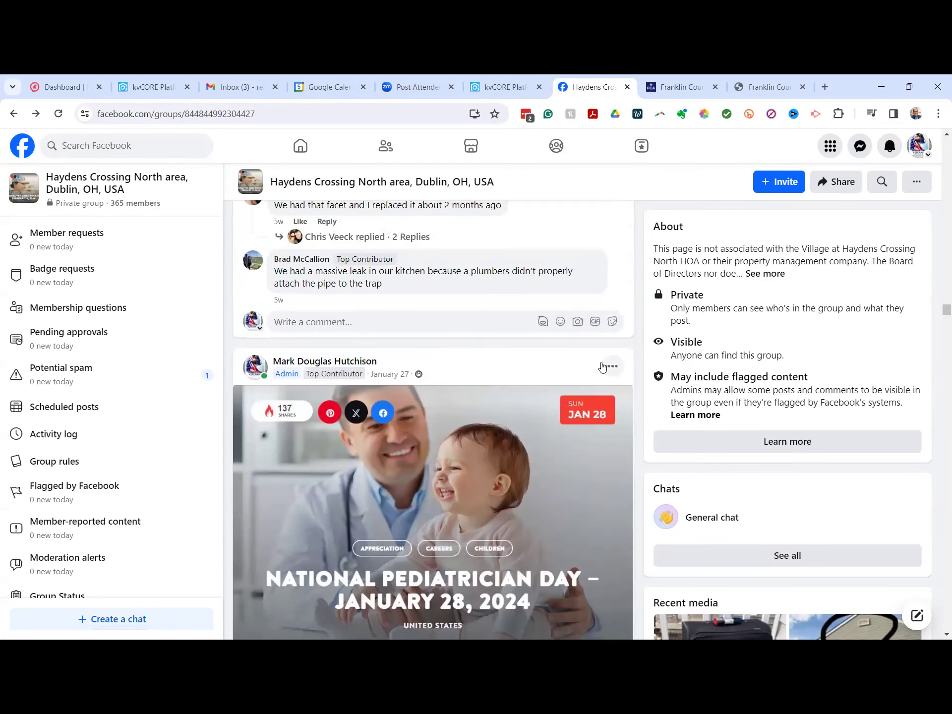
pyautogui.scroll(1, 602, 367)
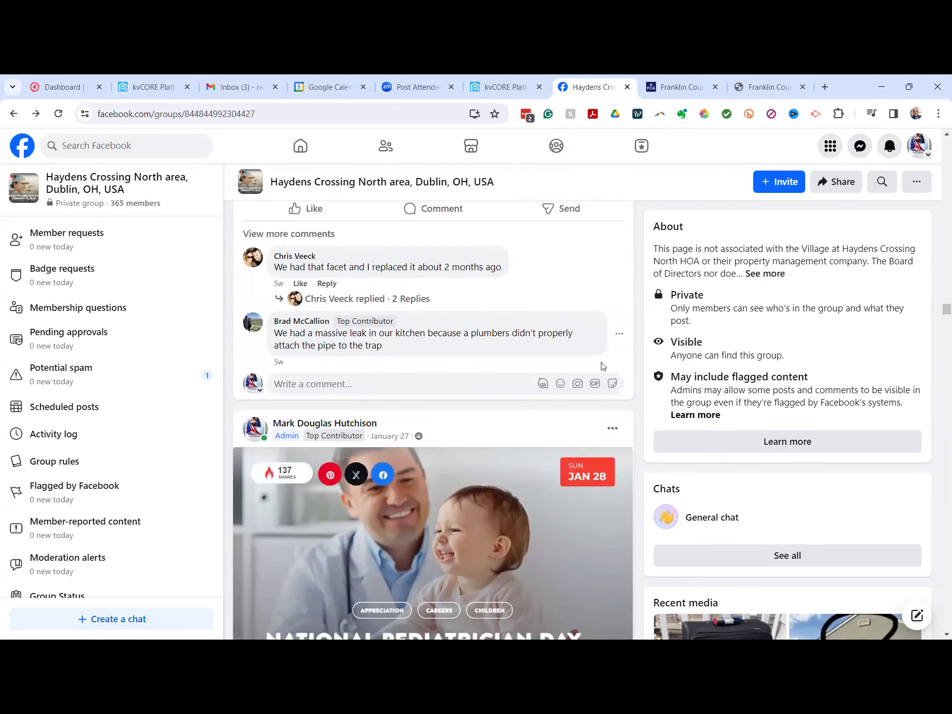
pyautogui.scroll(1, 603, 365)
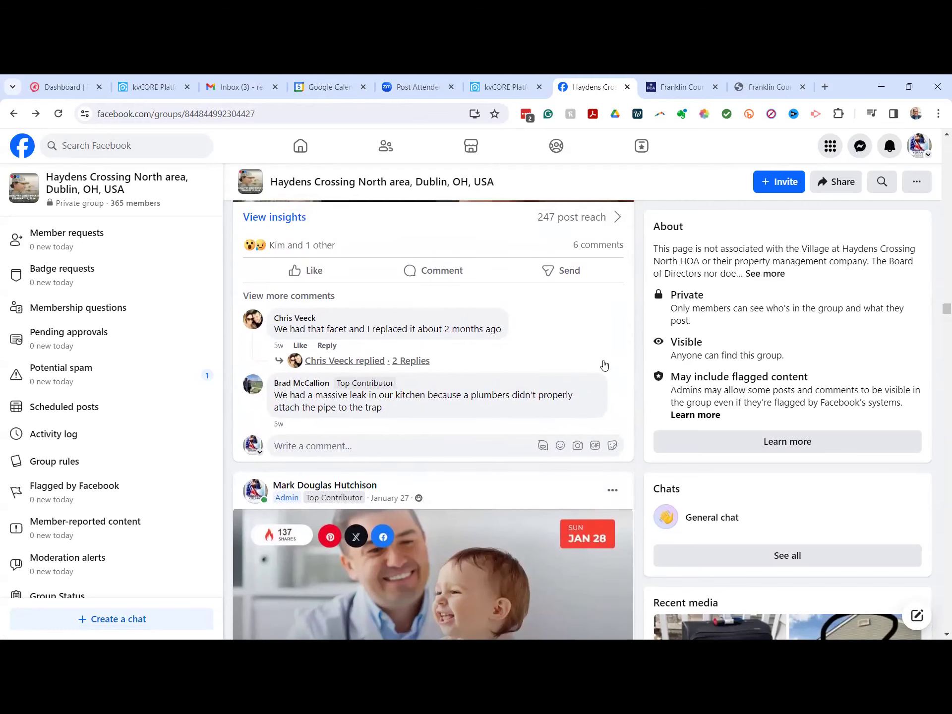
# Browse the group's posts from the January 27 kitchen faucet post up to the February 5 new member welcome
pyautogui.scroll(12, 604, 365)
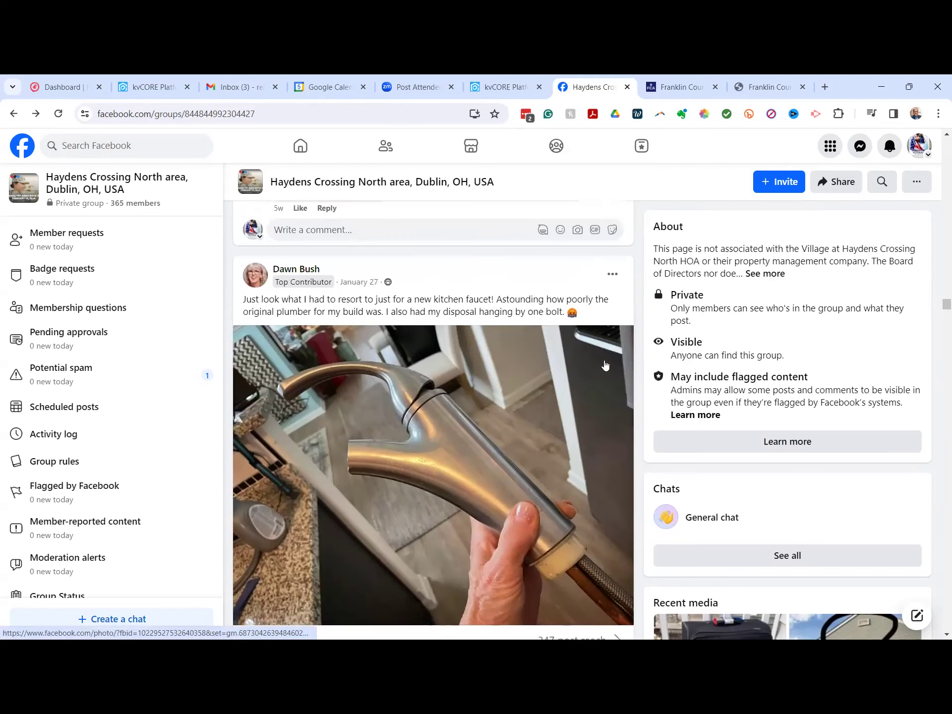
pyautogui.scroll(12, 615, 361)
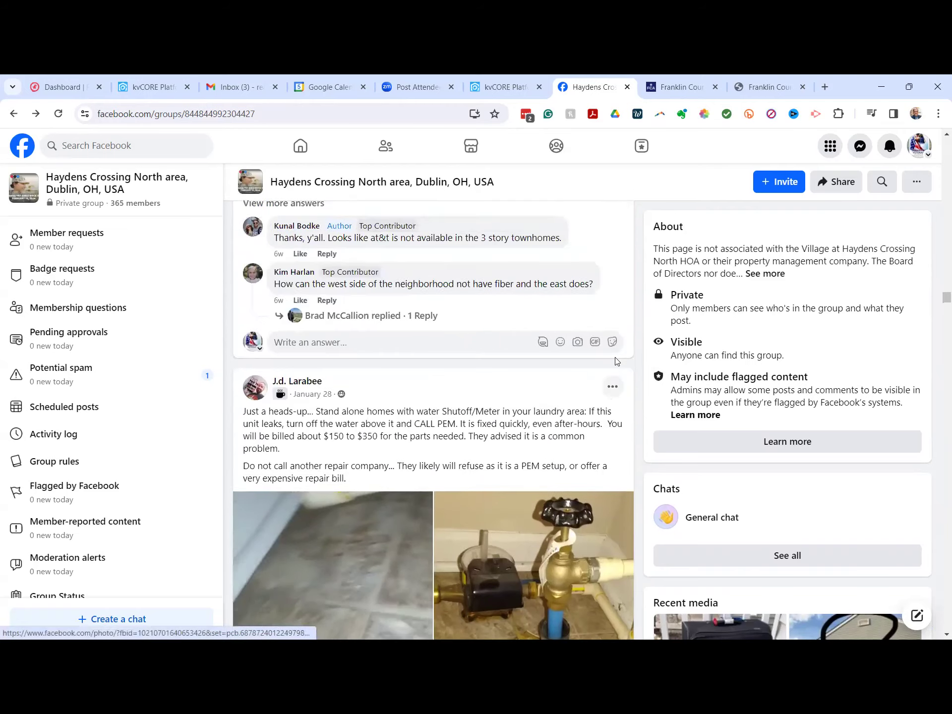
pyautogui.scroll(3, 623, 364)
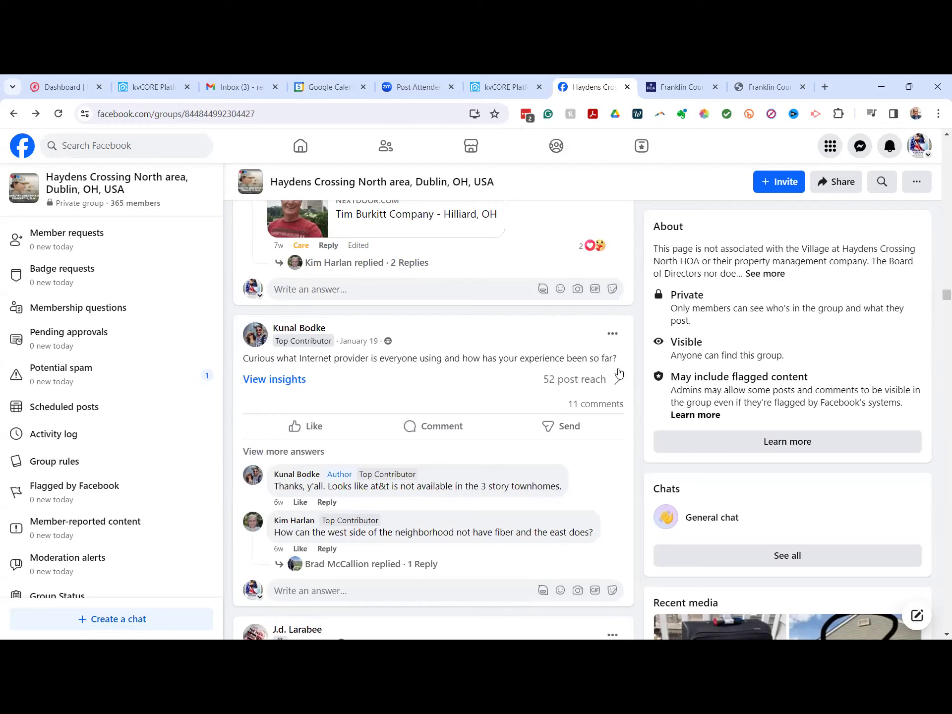
pyautogui.scroll(5, 558, 389)
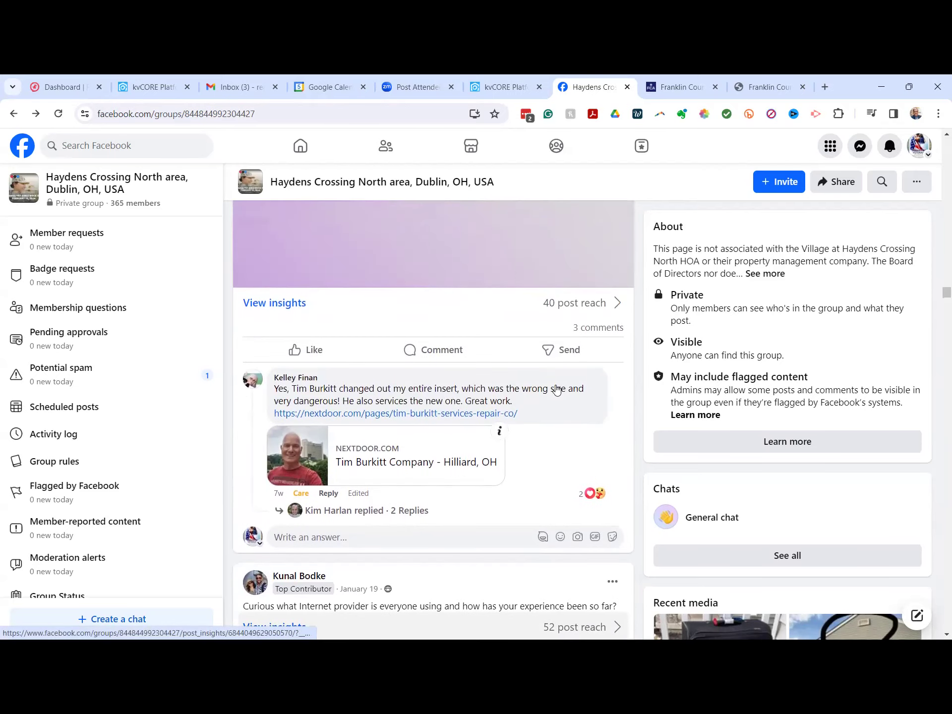
pyautogui.scroll(15, 560, 389)
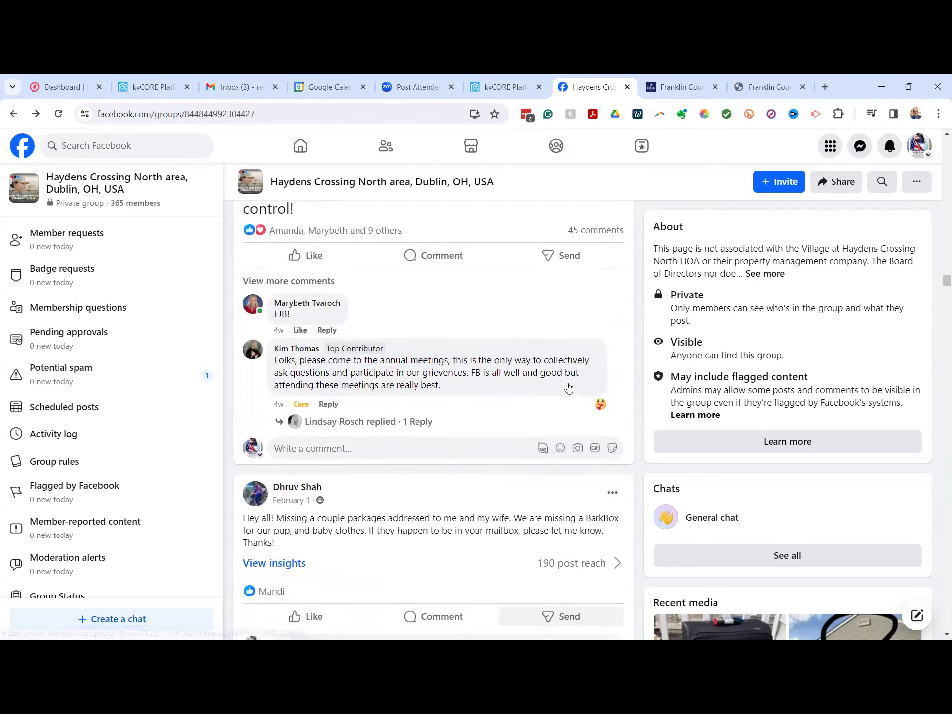
pyautogui.scroll(15, 568, 388)
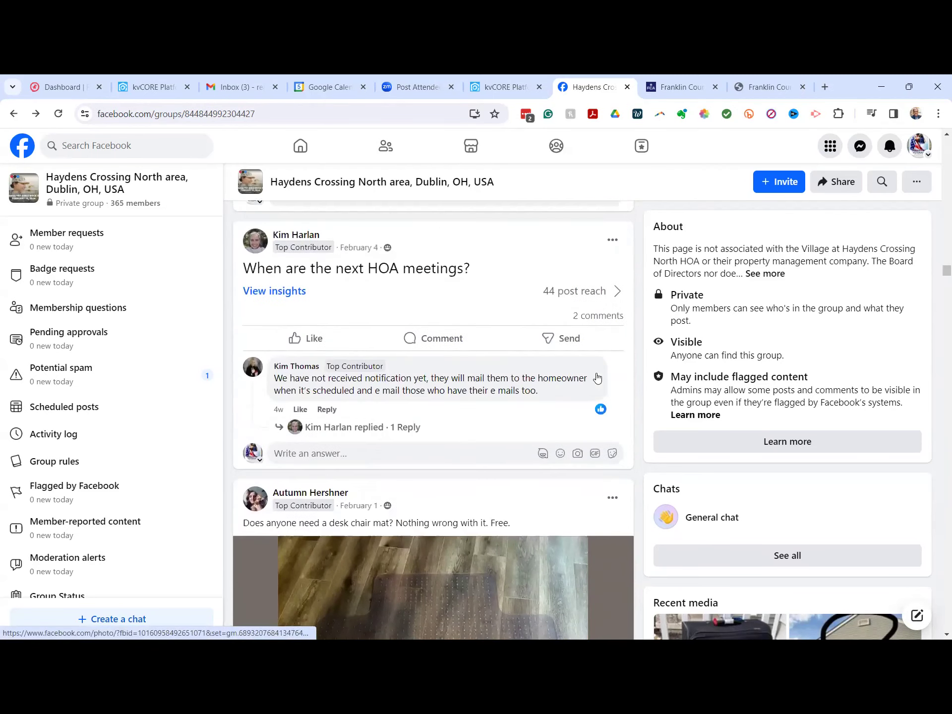
pyautogui.scroll(10, 597, 379)
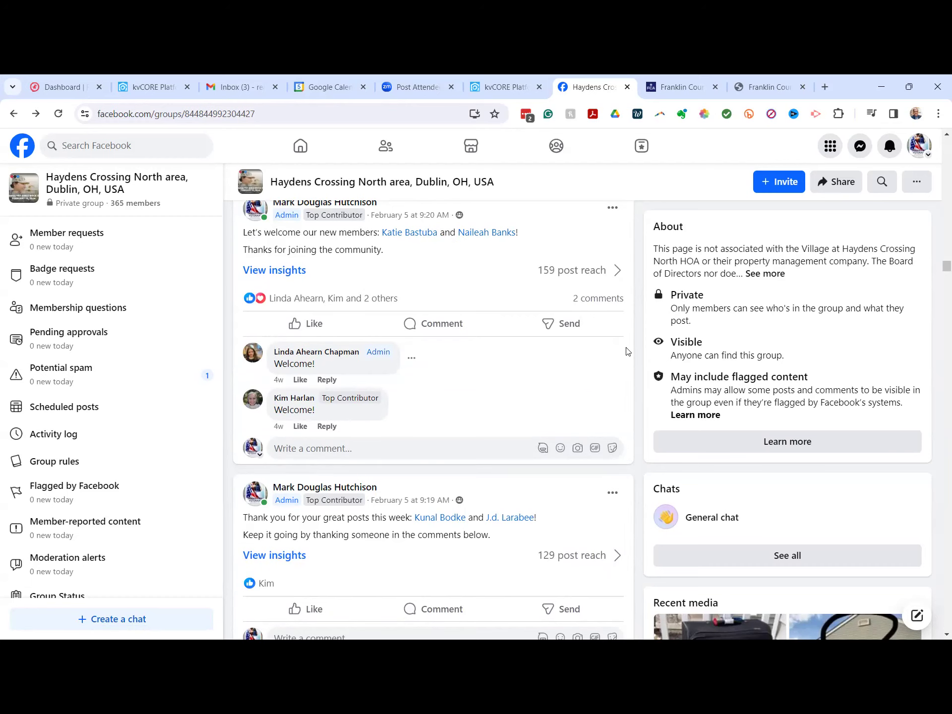
# Examine the February 1 Declutter for a Cause Month post, its community yard sale comment and the neighbouring early-February posts
pyautogui.scroll(-4, 627, 351)
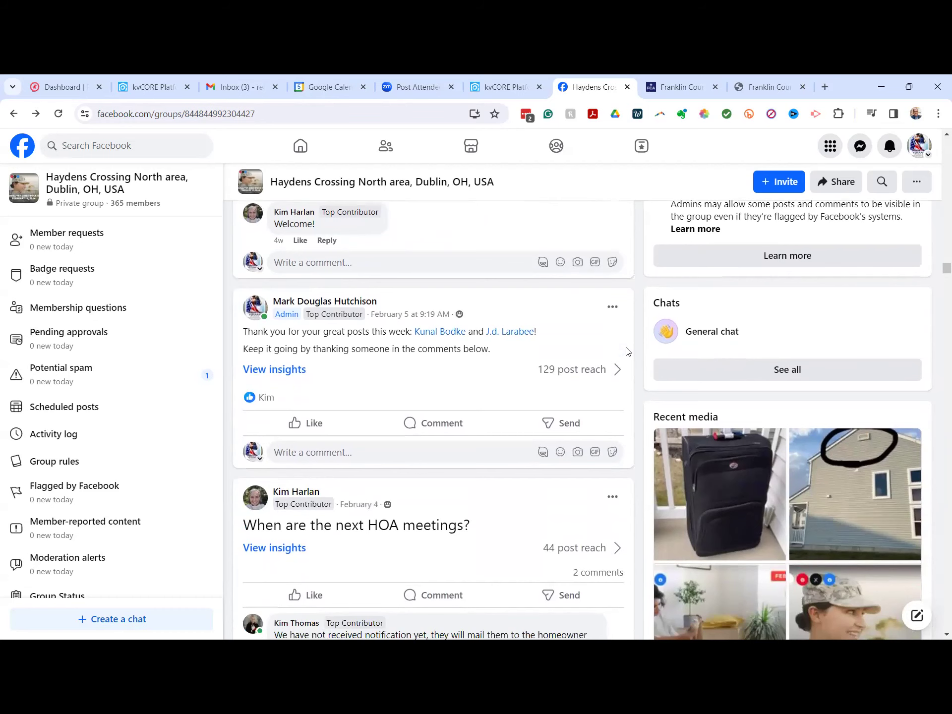
pyautogui.scroll(-5, 626, 351)
pyautogui.scroll(-3, 611, 361)
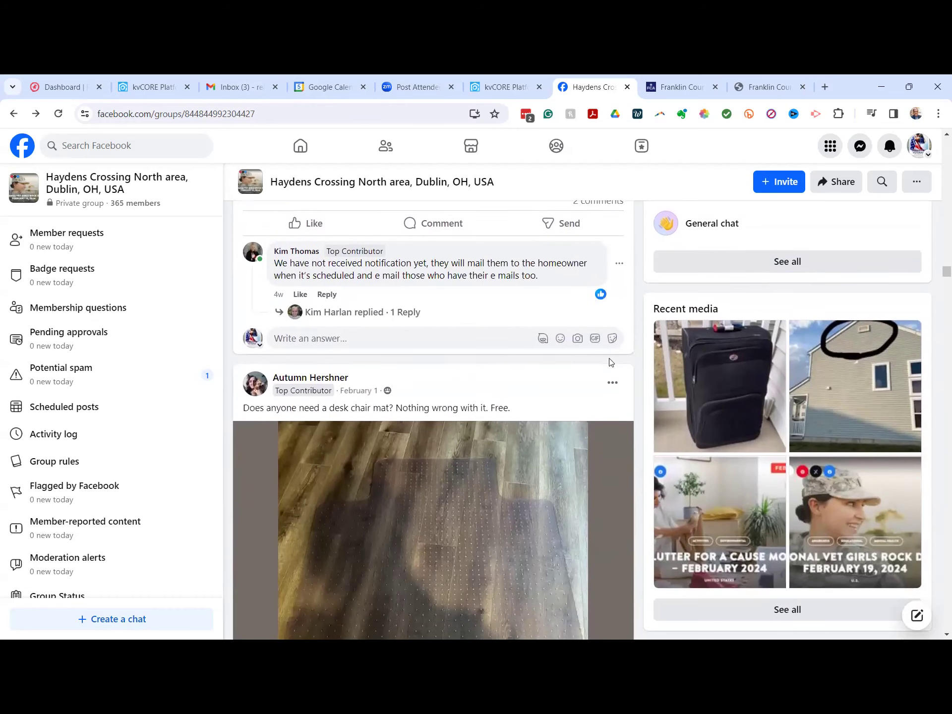
pyautogui.scroll(-20, 611, 362)
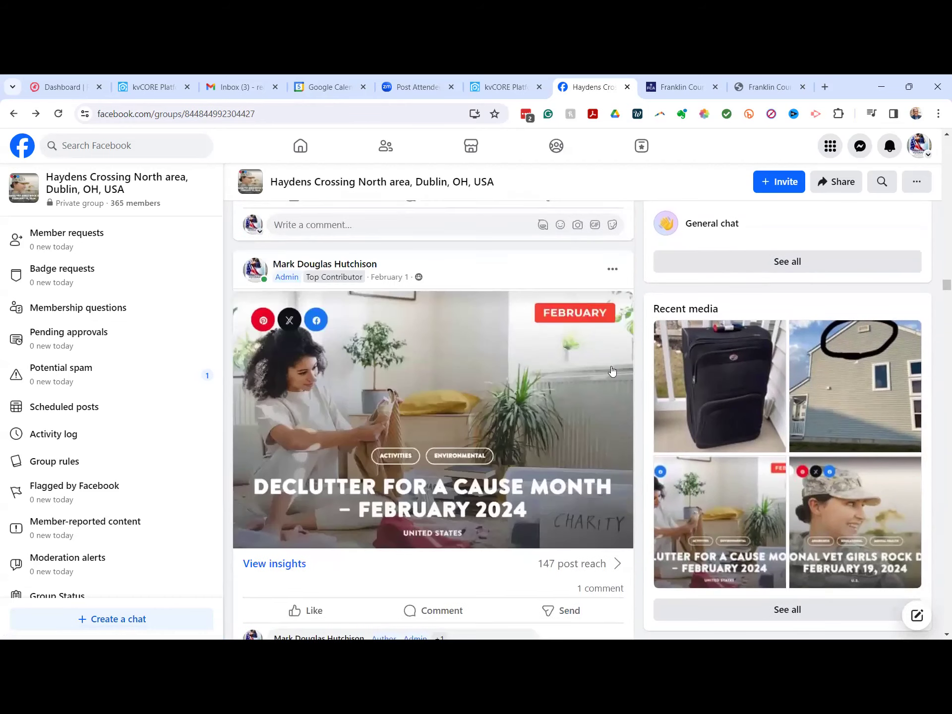
pyautogui.scroll(-2, 612, 371)
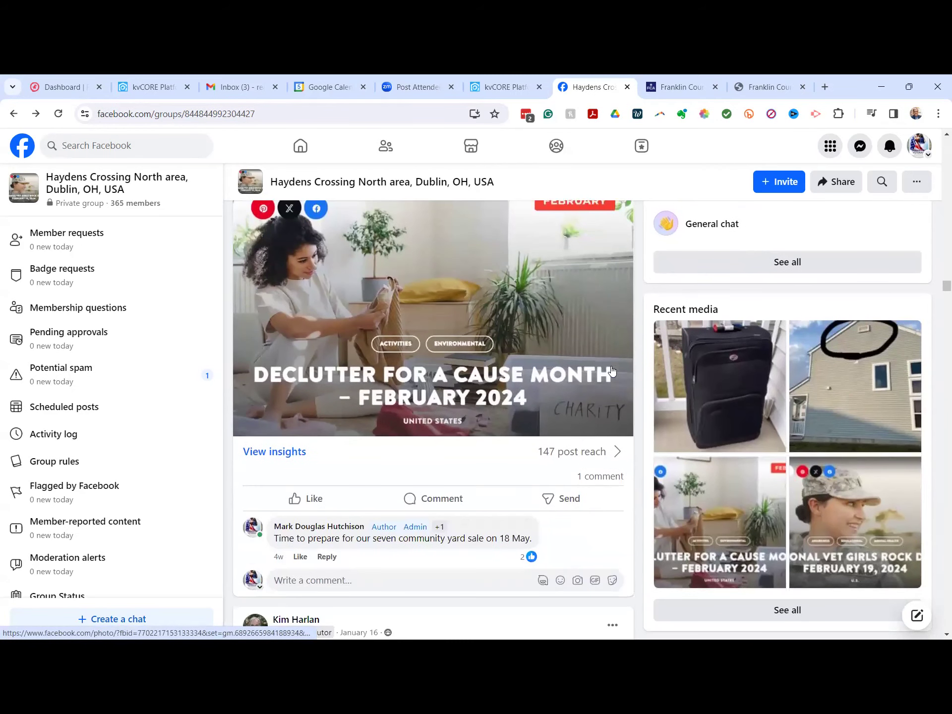
pyautogui.scroll(20, 630, 363)
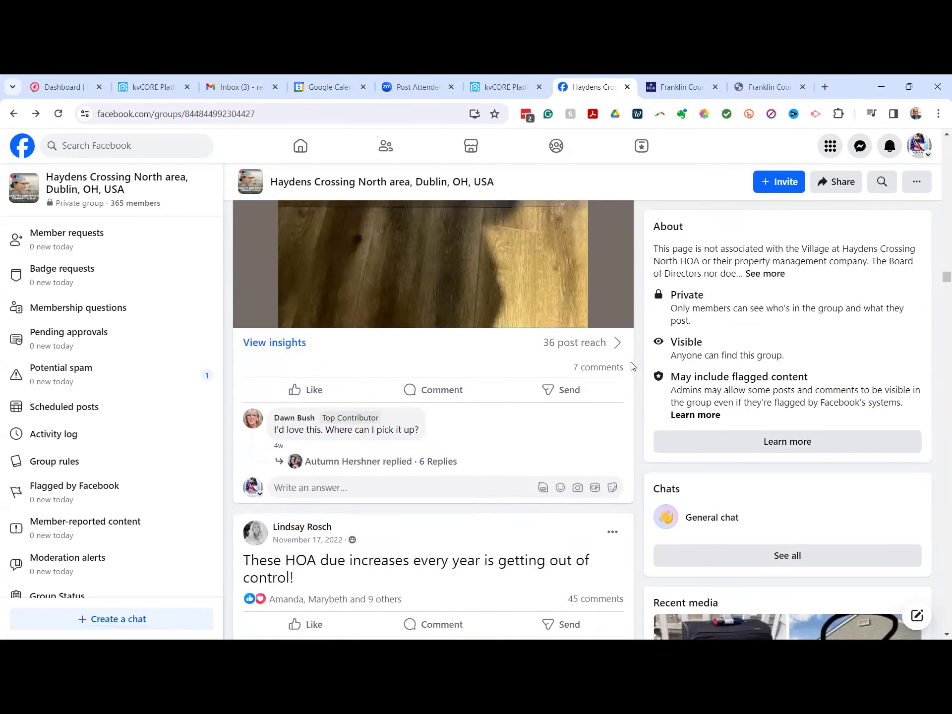
pyautogui.scroll(10, 631, 366)
pyautogui.scroll(-8, 633, 365)
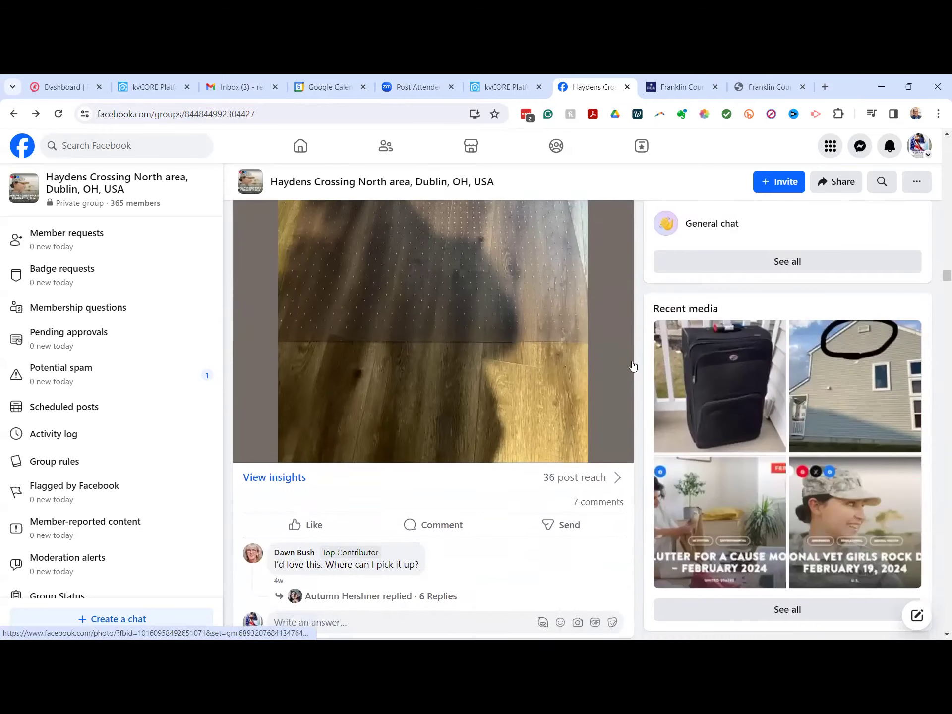
pyautogui.scroll(-15, 633, 367)
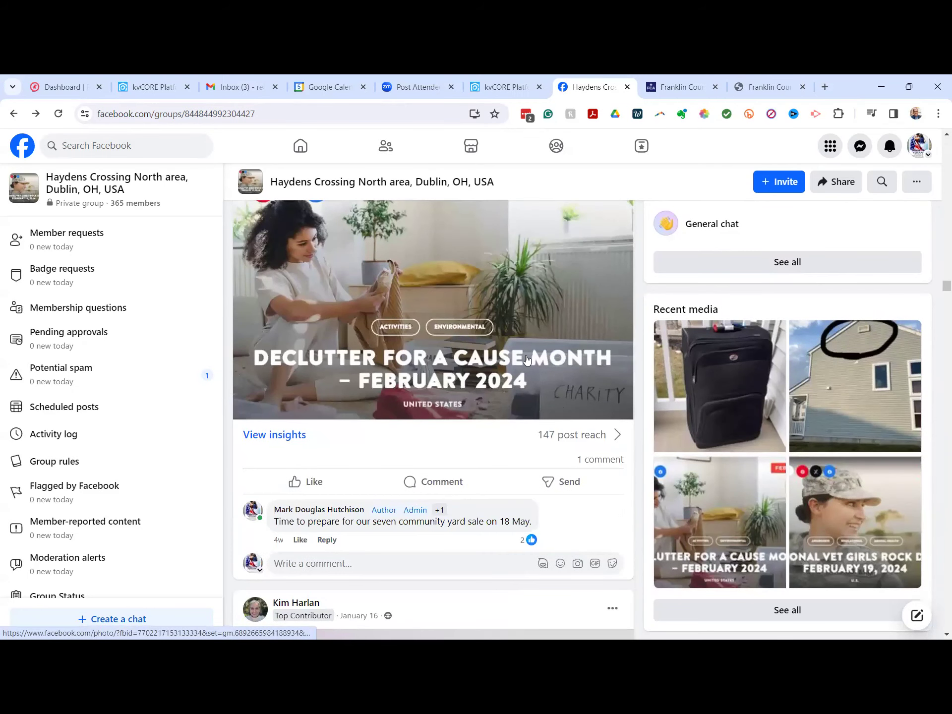
pyautogui.scroll(3, 448, 372)
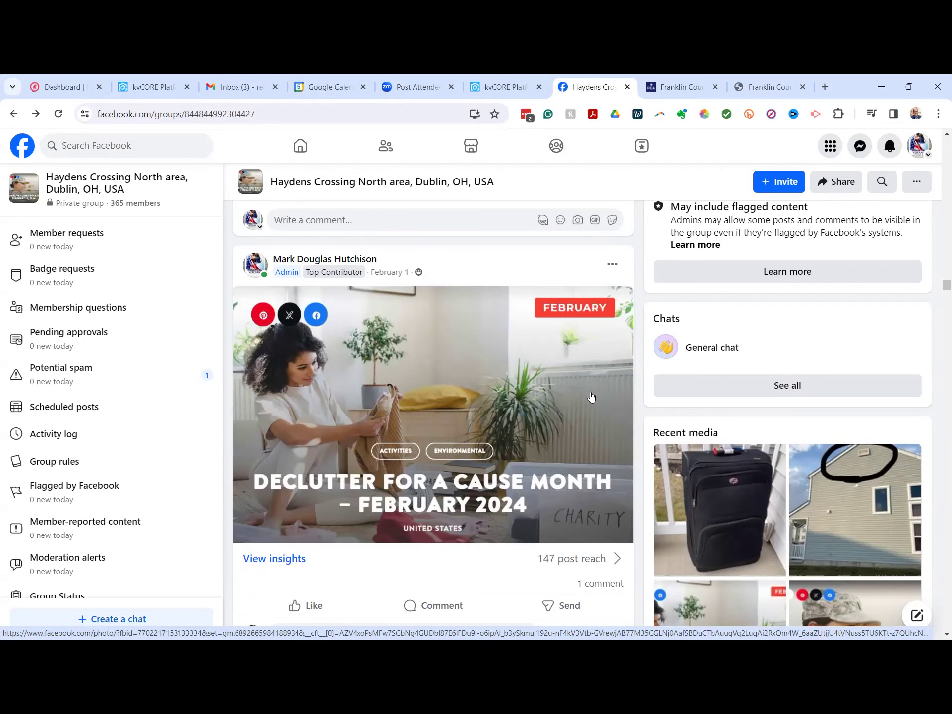
pyautogui.scroll(6, 647, 404)
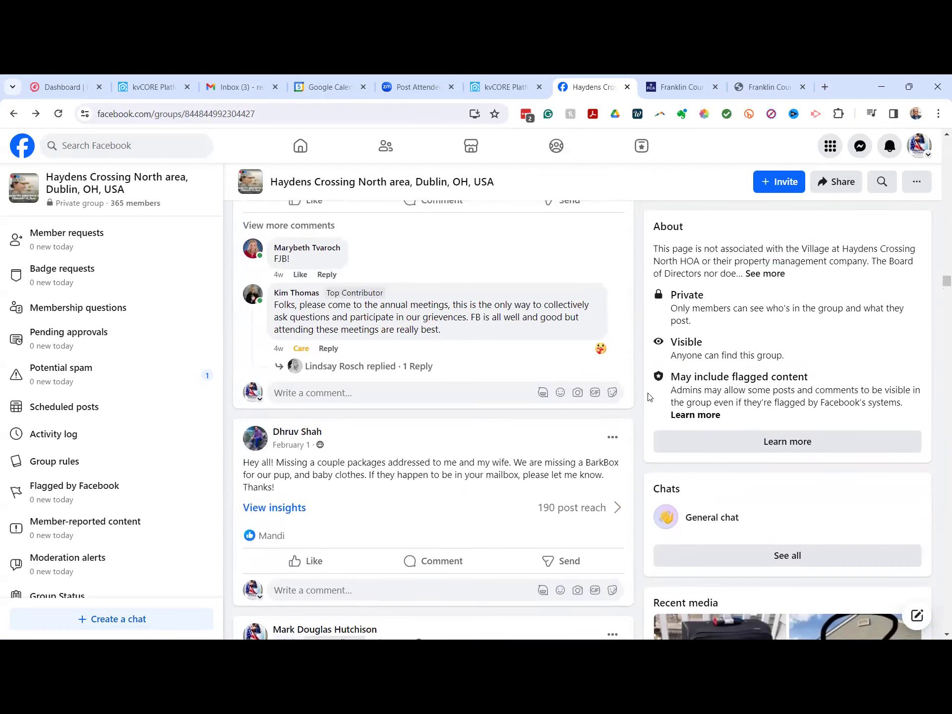
pyautogui.scroll(-6, 647, 397)
pyautogui.scroll(-10, 648, 396)
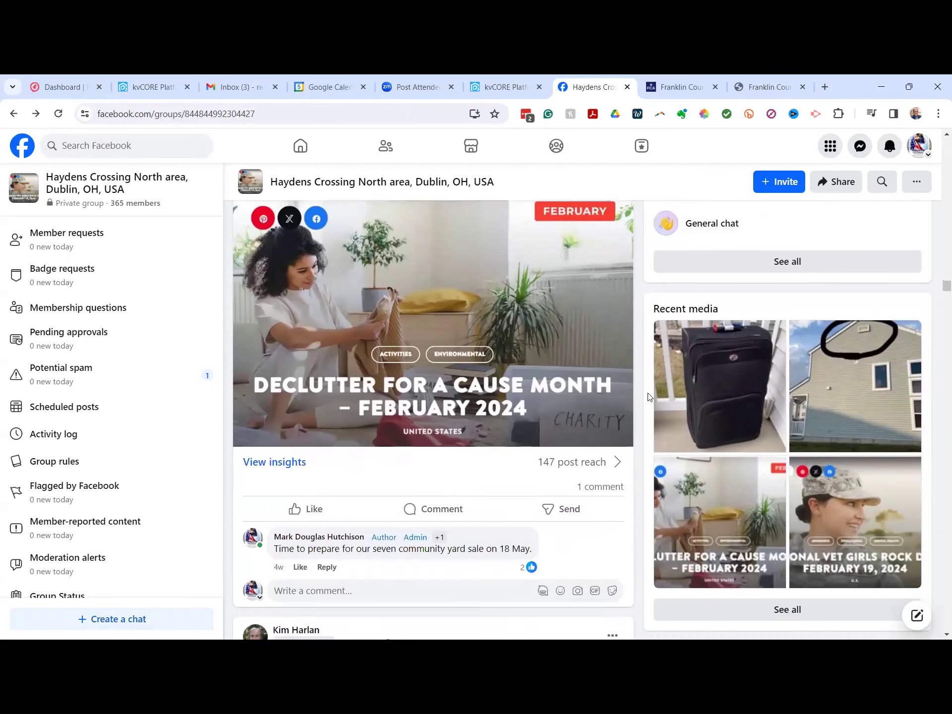
# Go back through the late-January posts to the January 22 New Grounds Coffee drink-of-the-week post
pyautogui.scroll(-16, 648, 396)
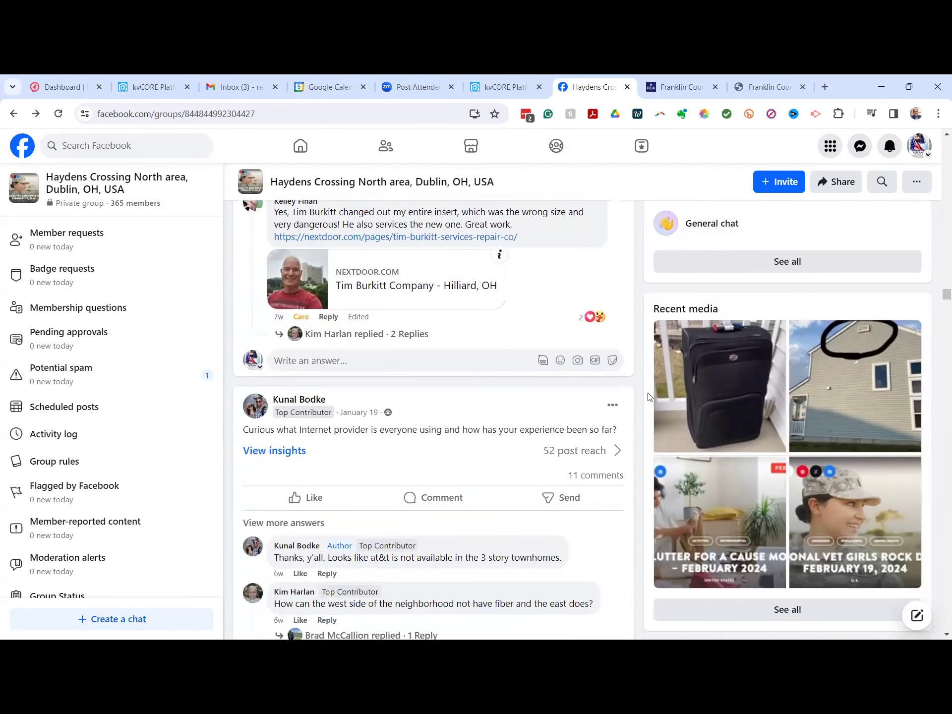
pyautogui.scroll(-18, 648, 396)
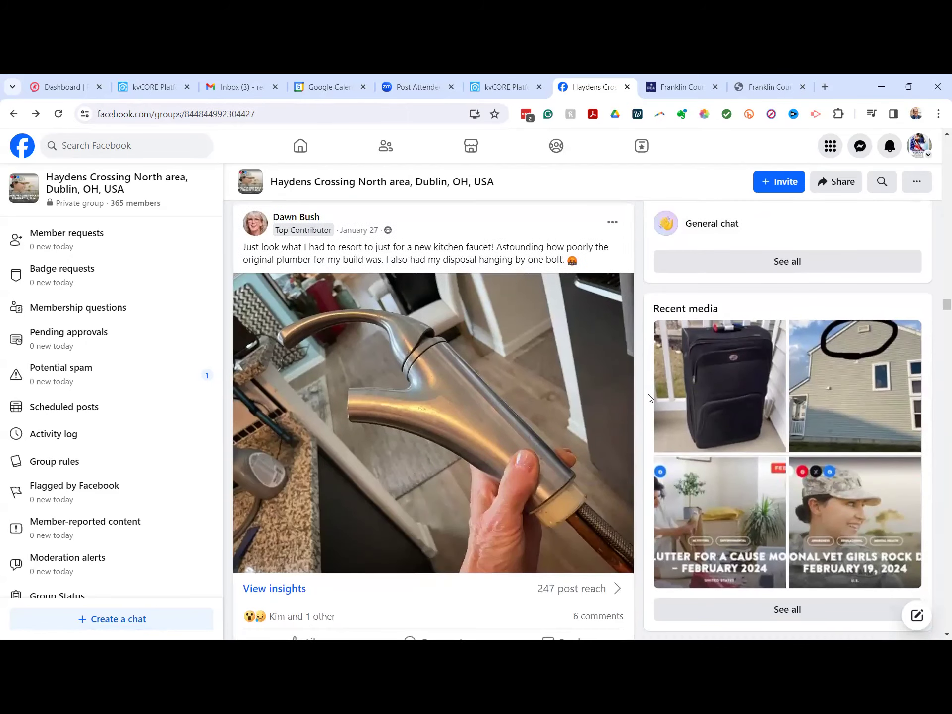
pyautogui.scroll(-15, 648, 404)
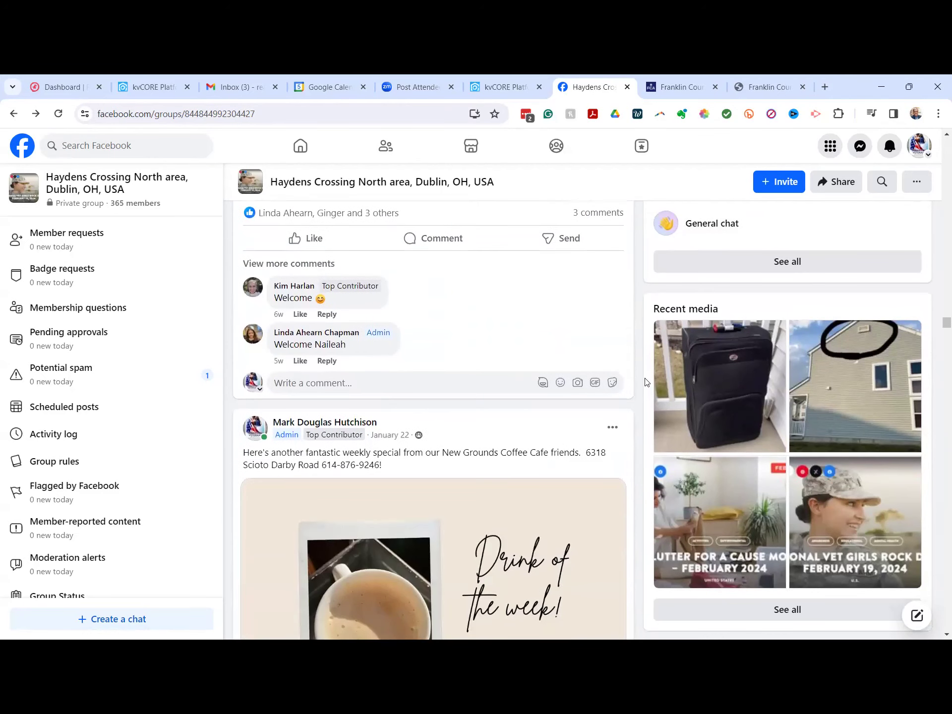
pyautogui.scroll(-1, 638, 375)
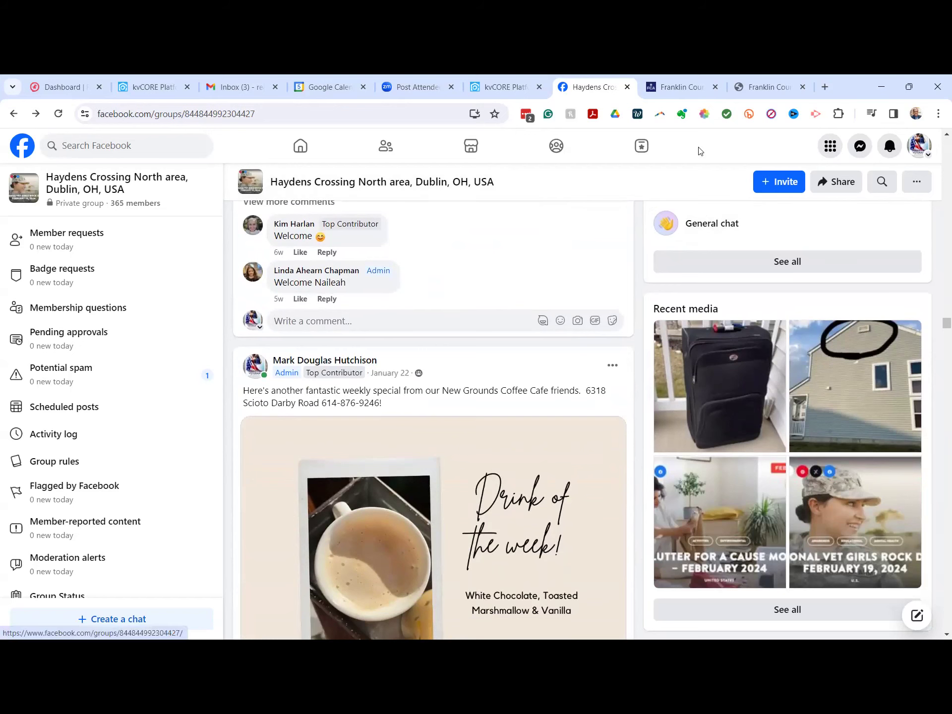
# Switch to the Franklin County Auditor address search and enter "mossy creek" as the street name
pyautogui.click(684, 85)
pyautogui.click(765, 87)
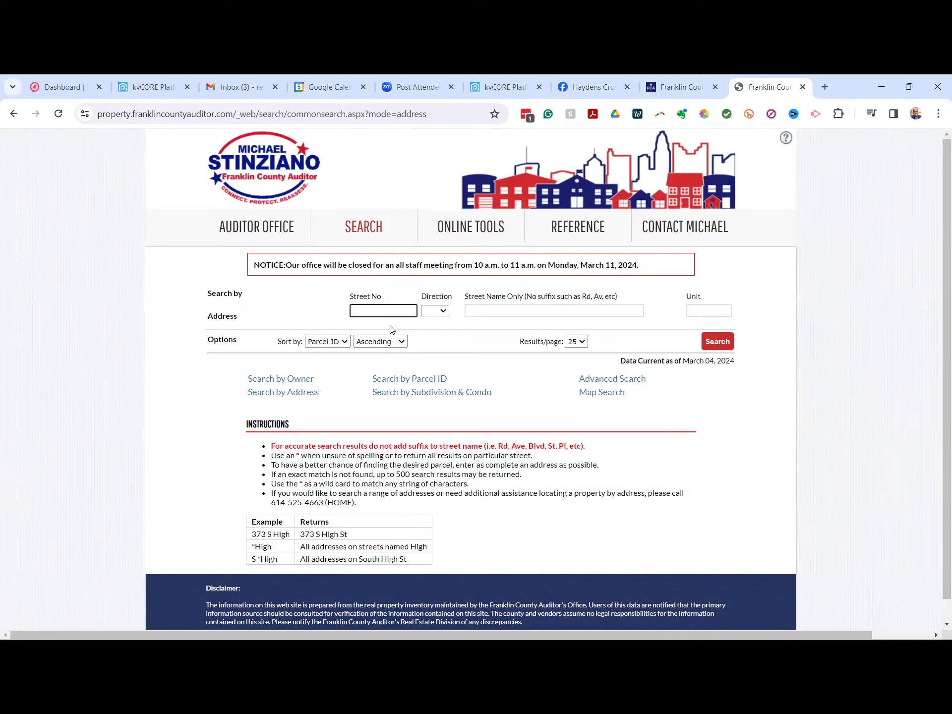
pyautogui.click(505, 310)
pyautogui.write('mossy')
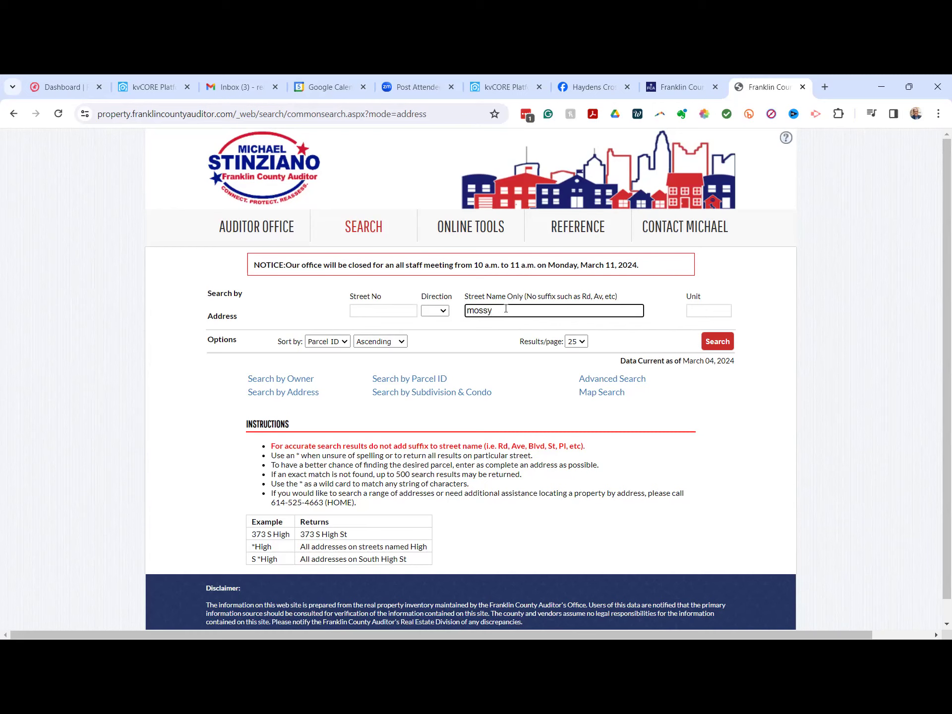
pyautogui.write(' creek')
# Run the property search with 50 results per page, sorted by address in ascending order
pyautogui.click(583, 343)
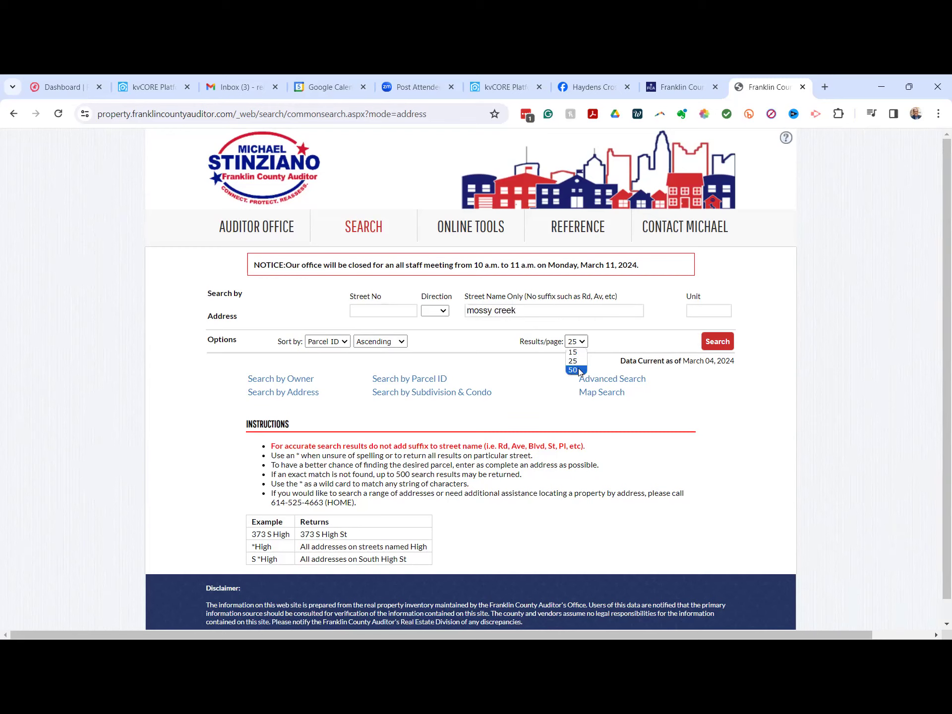
pyautogui.click(576, 370)
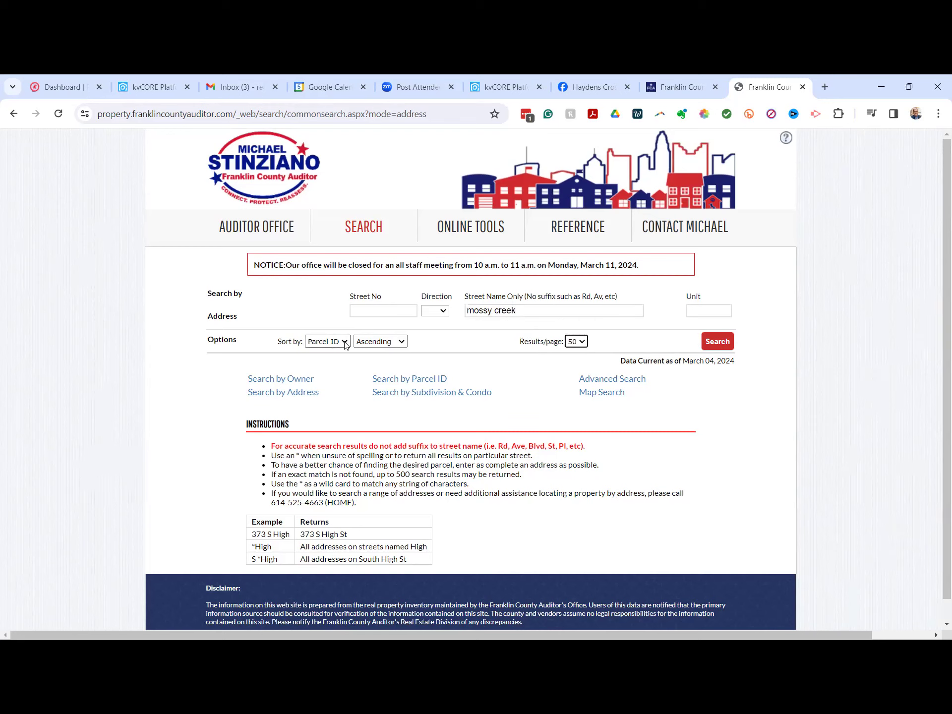
pyautogui.click(346, 343)
pyautogui.click(336, 371)
pyautogui.click(718, 343)
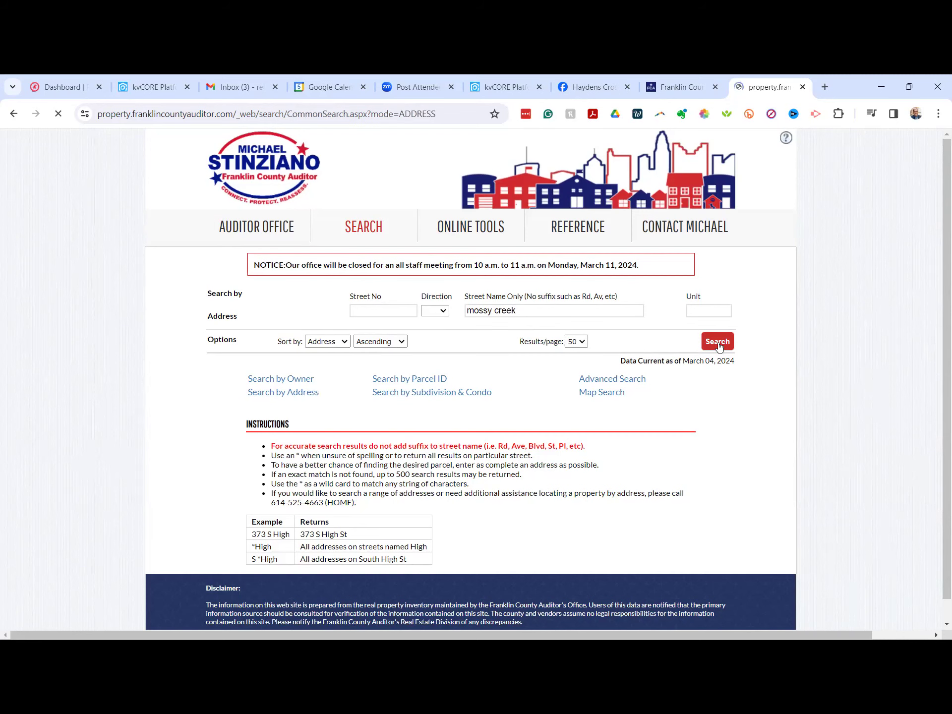
# Review the street's parcel, address and owner list, highlighting all result rows and clearing the highlight
pyautogui.scroll(-4, 651, 378)
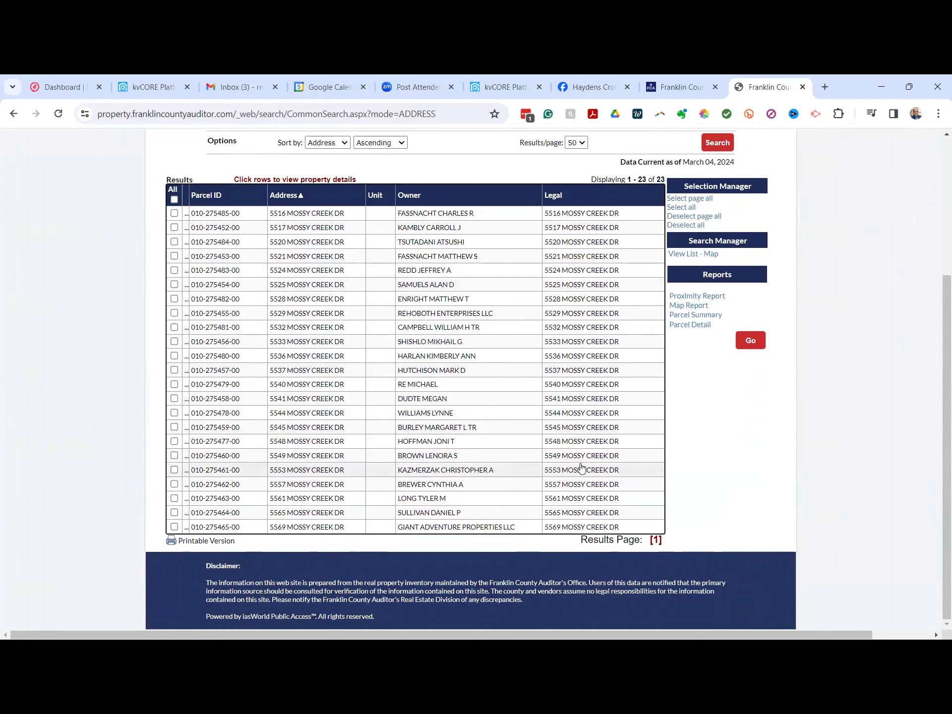
pyautogui.moveTo(628, 518); pyautogui.dragTo(168, 226)
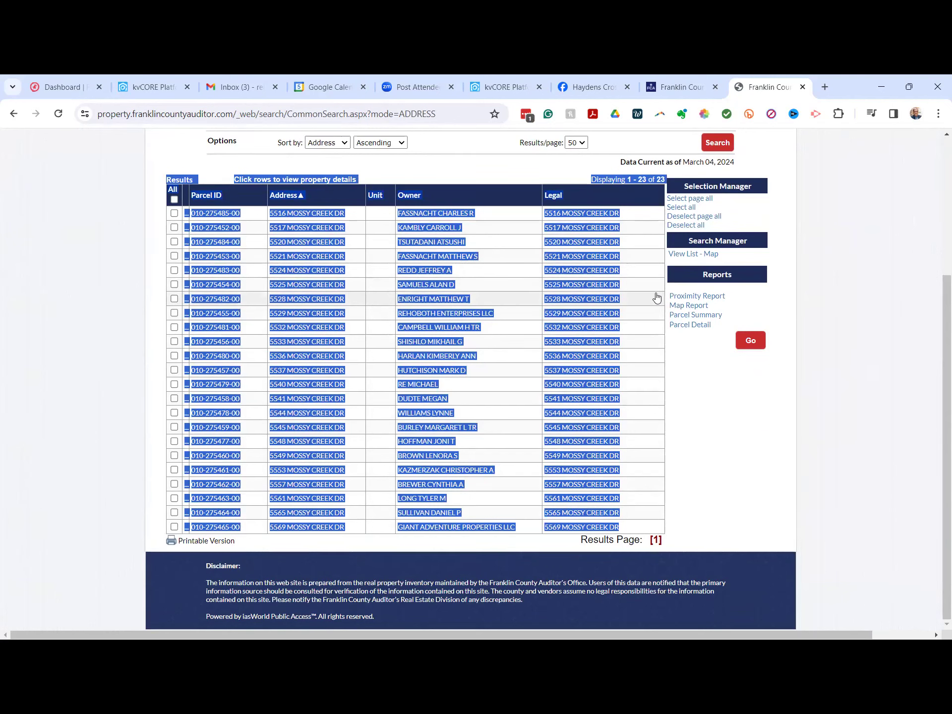
pyautogui.click(793, 287)
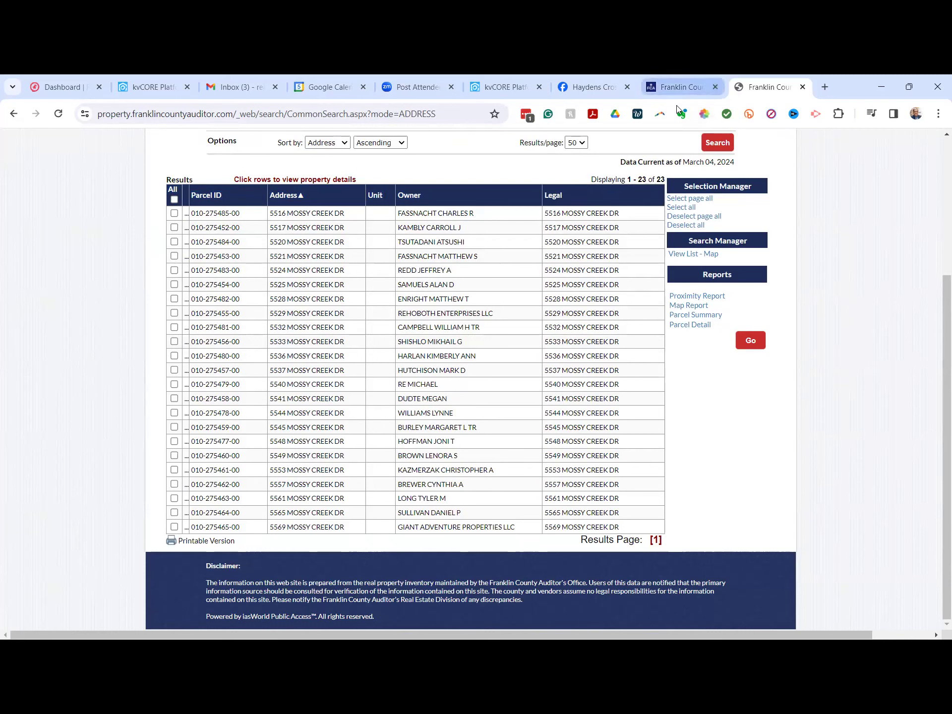
pyautogui.click(683, 84)
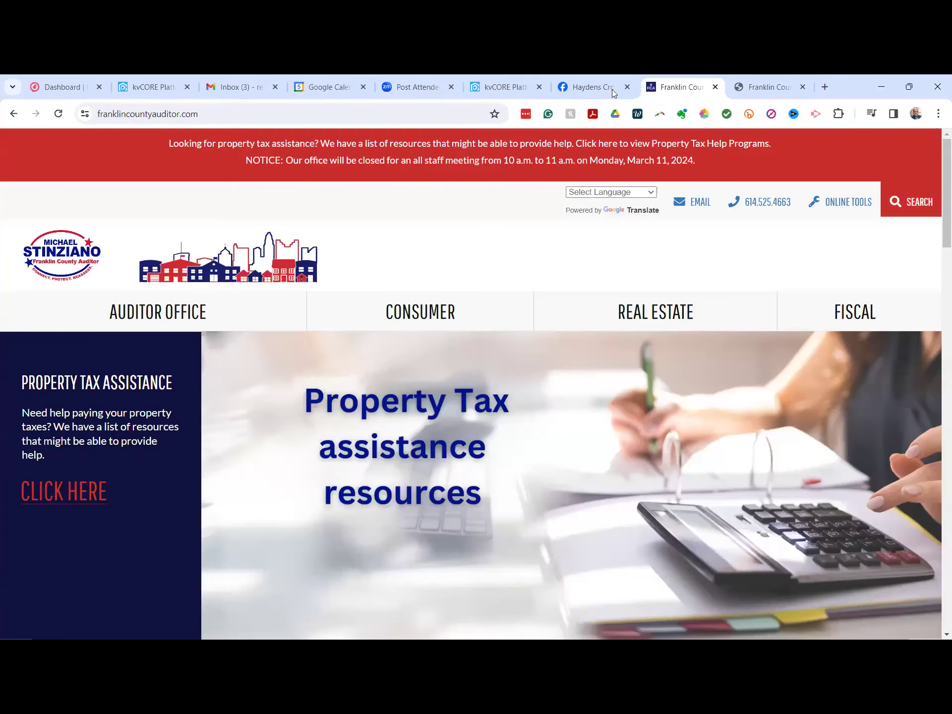
pyautogui.click(596, 88)
pyautogui.click(499, 86)
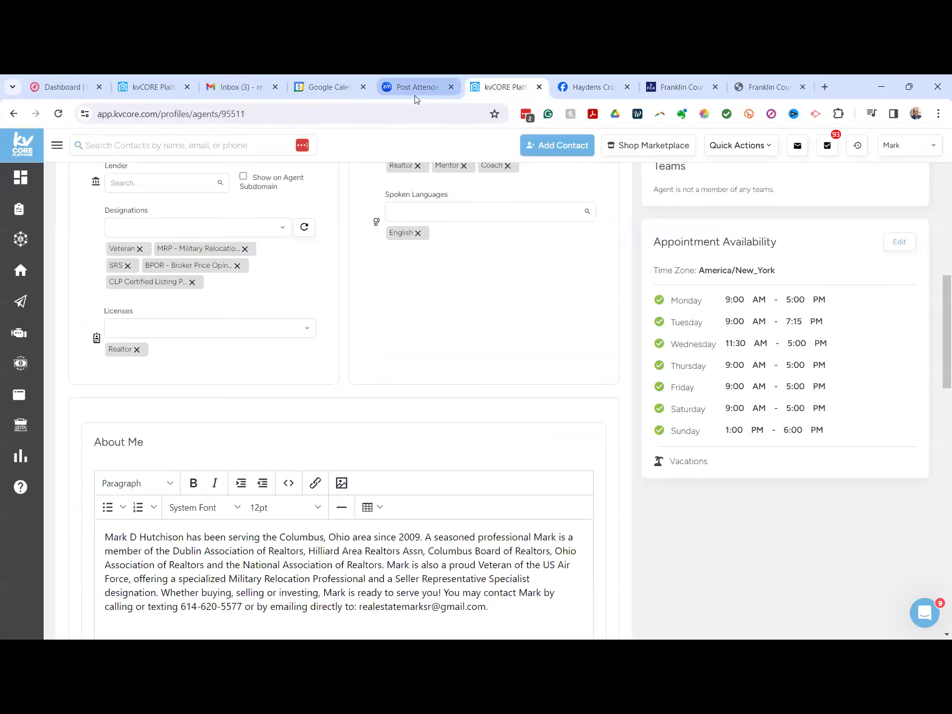
pyautogui.click(414, 95)
pyautogui.click(324, 83)
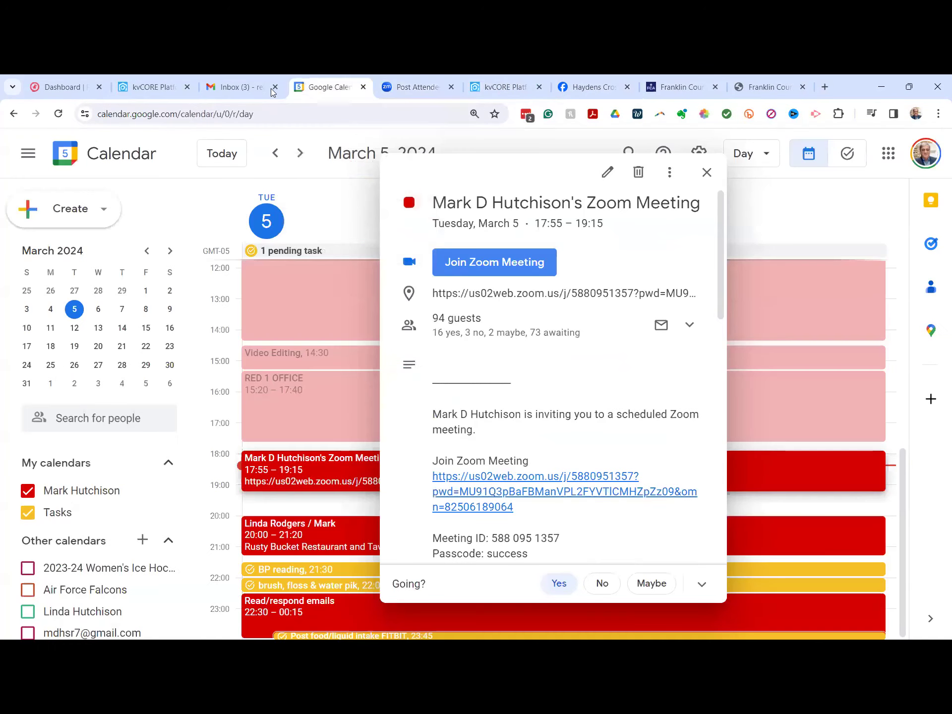
pyautogui.click(207, 92)
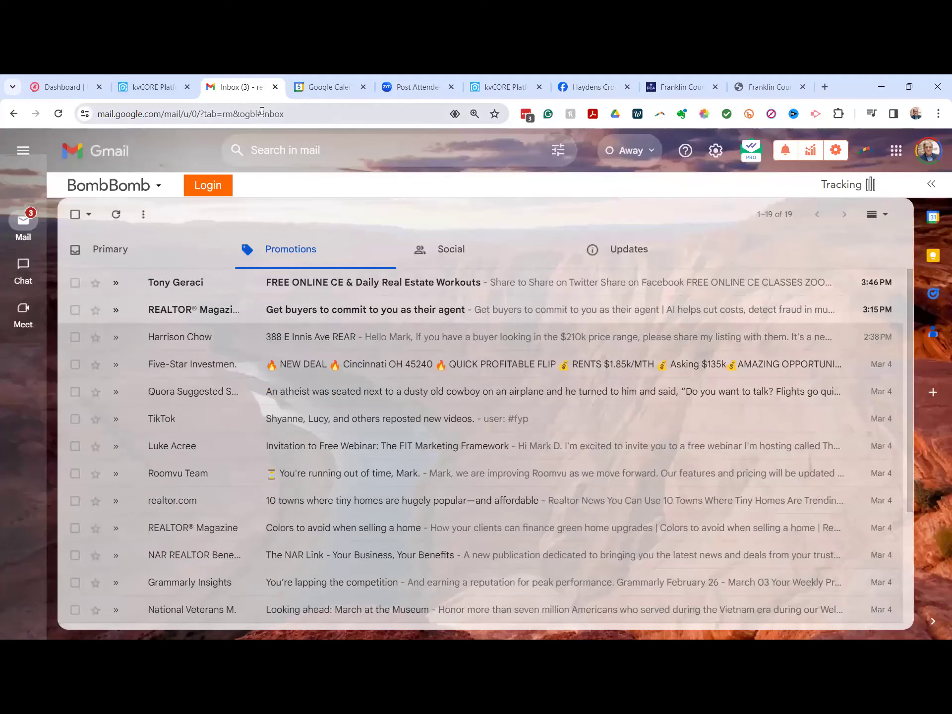
# Search Google for "homebot" in a new browser tab
pyautogui.click(822, 86)
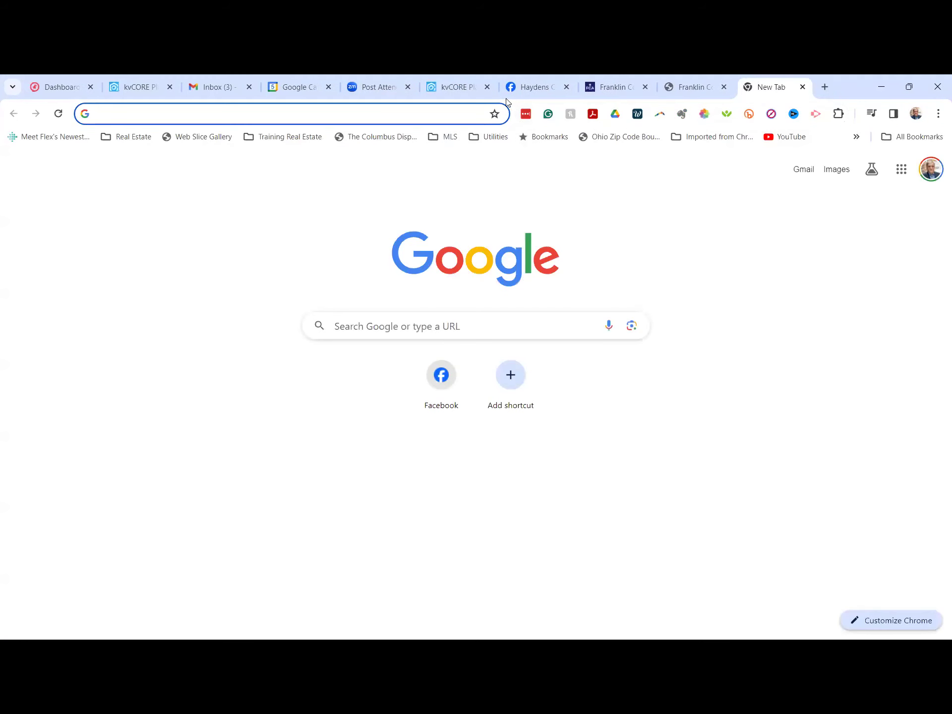
pyautogui.click(472, 108)
pyautogui.write('h')
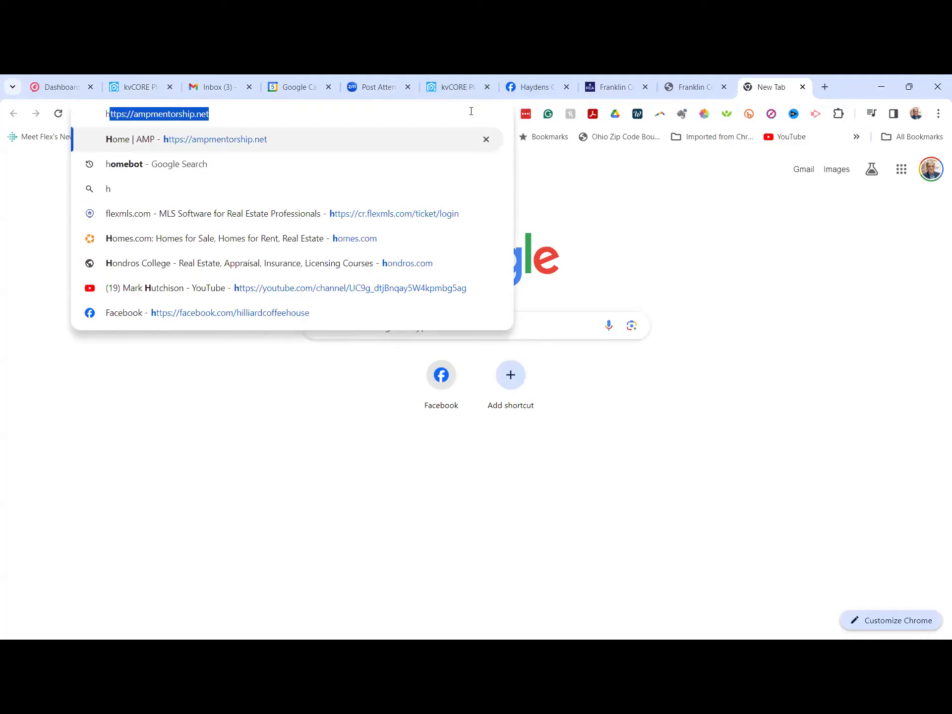
pyautogui.write('omebiot')
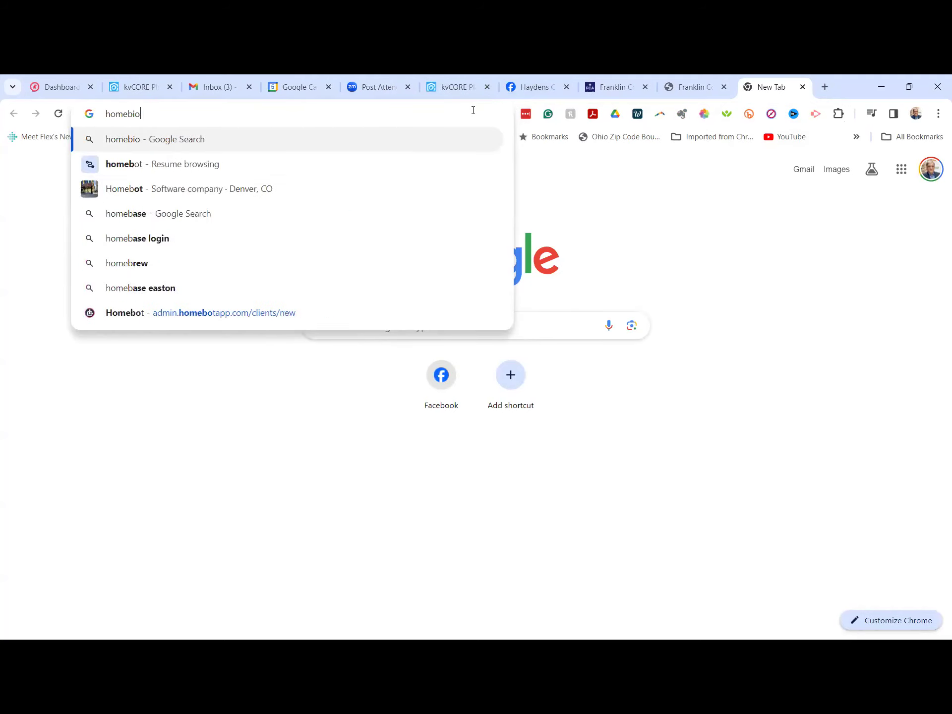
pyautogui.click(123, 115)
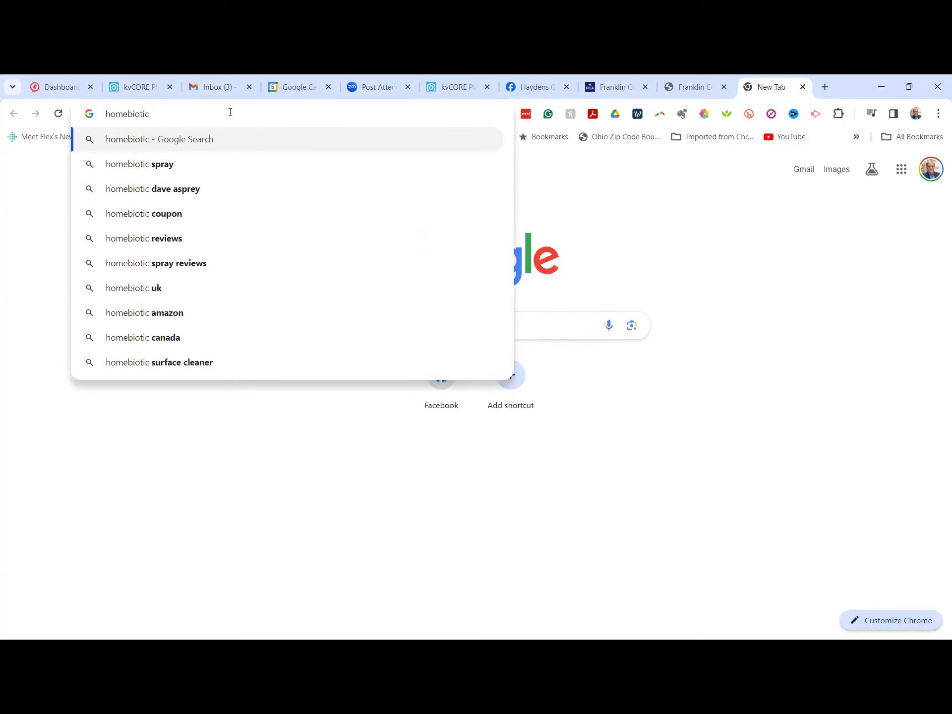
pyautogui.press('BackSpace')
pyautogui.press('BackSpace')
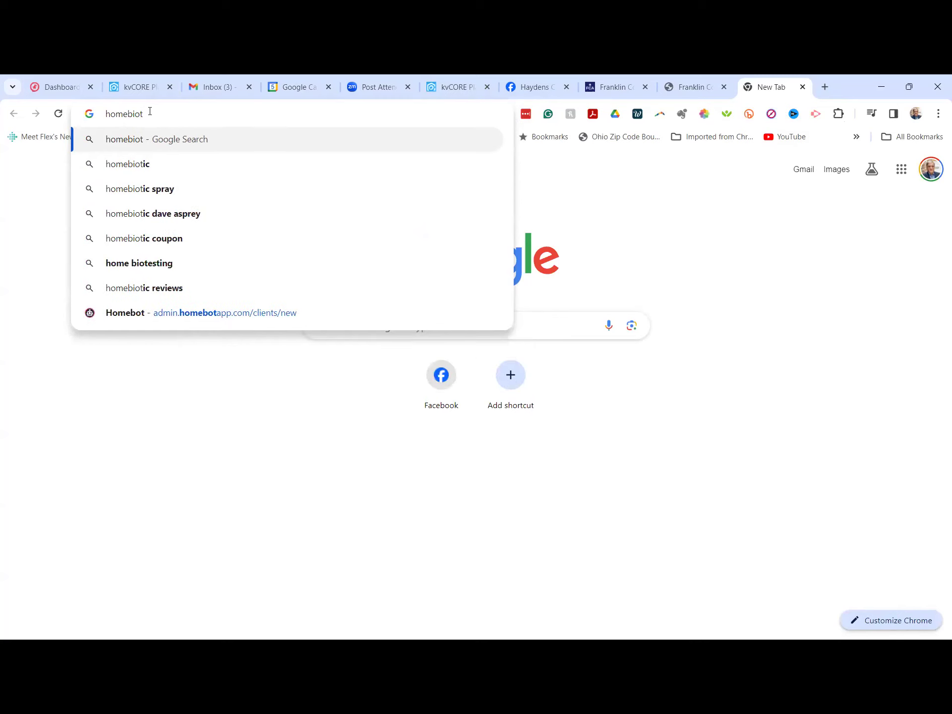
pyautogui.write('\\')
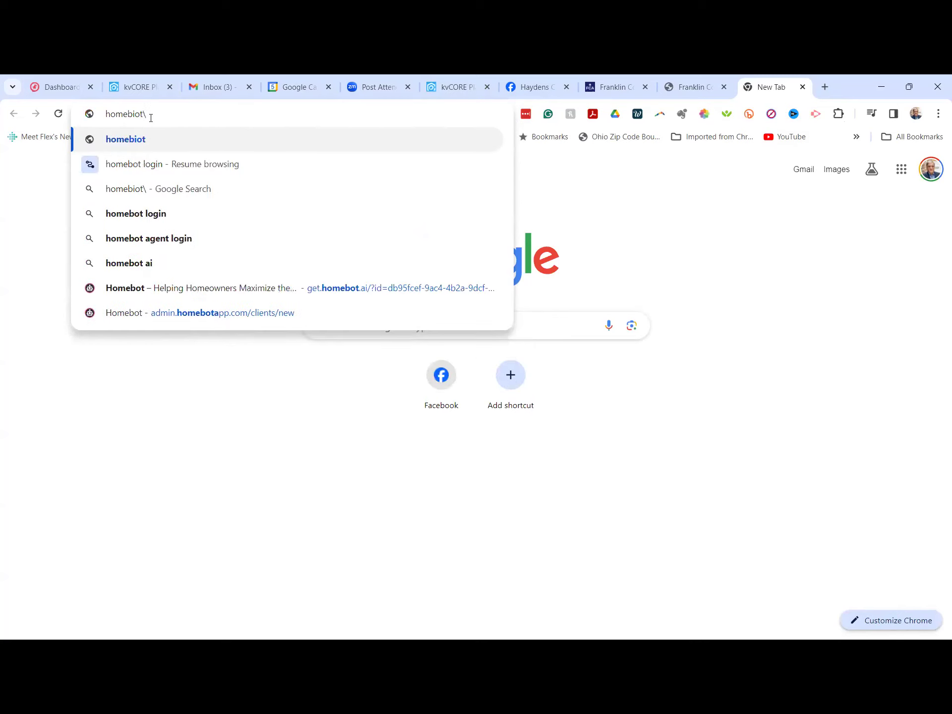
pyautogui.press('BackSpace')
pyautogui.press('BackSpace')
pyautogui.press('BackSpace')
pyautogui.press('BackSpace')
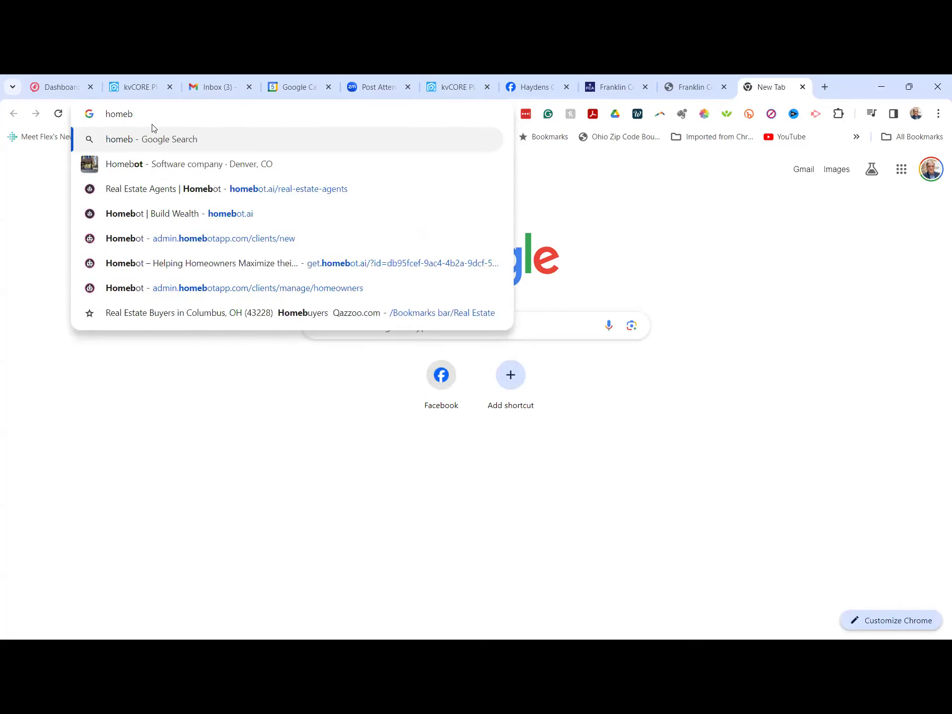
pyautogui.write('ot')
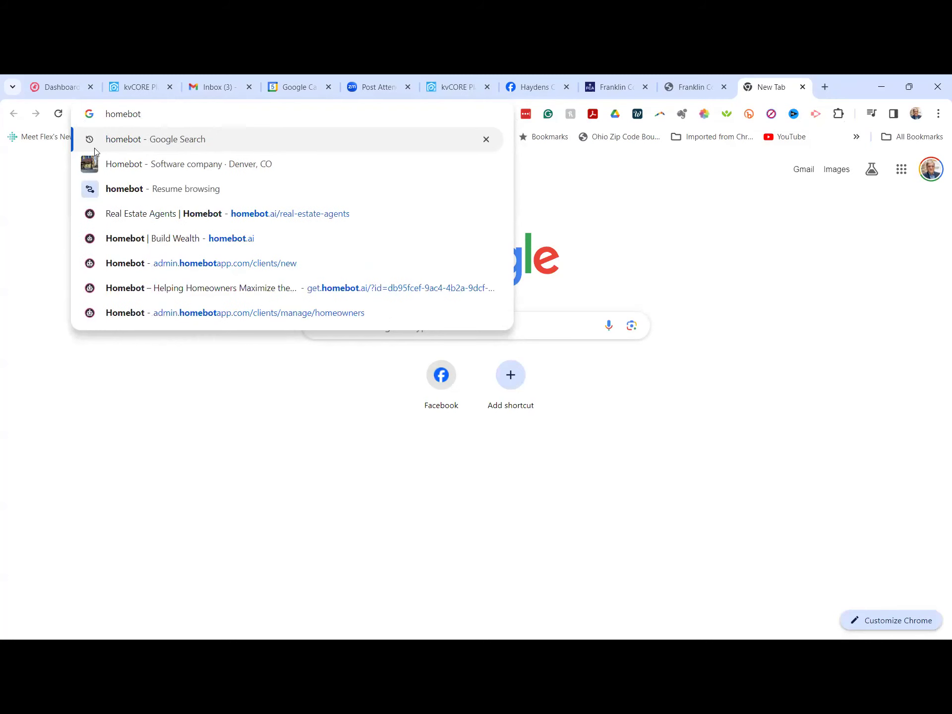
pyautogui.click(111, 142)
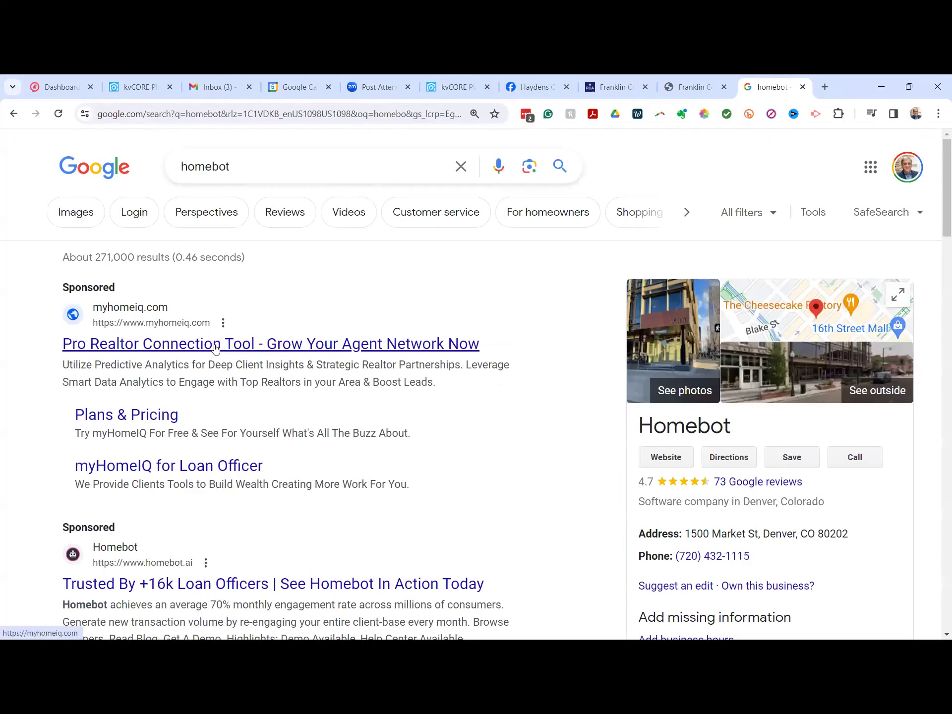
# Open the Homebot website, log in to the agent account and go to the homeowner client list
pyautogui.click(680, 459)
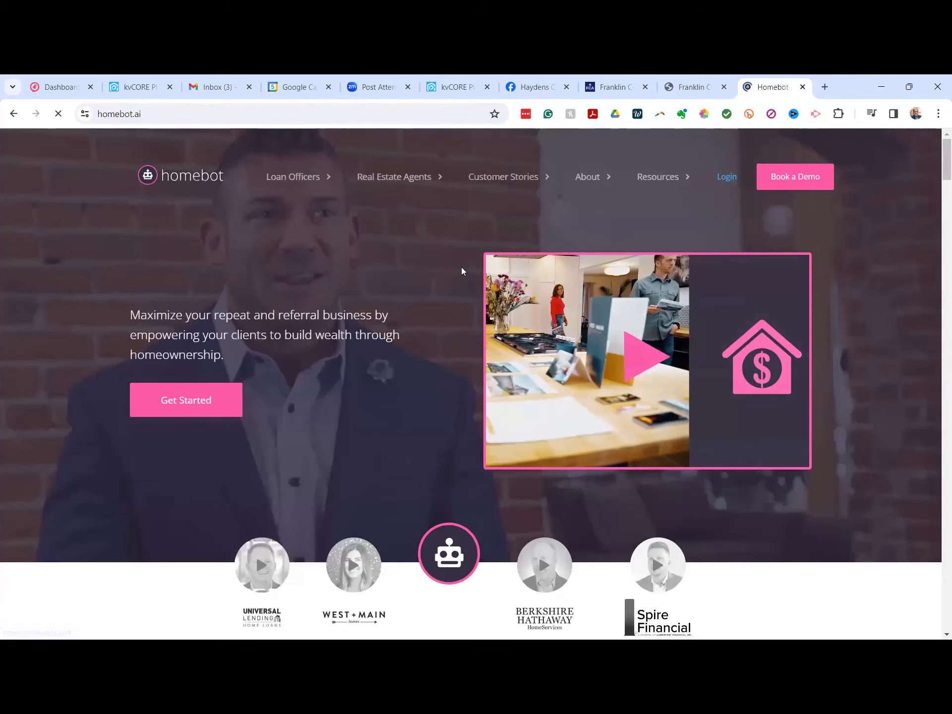
pyautogui.click(727, 177)
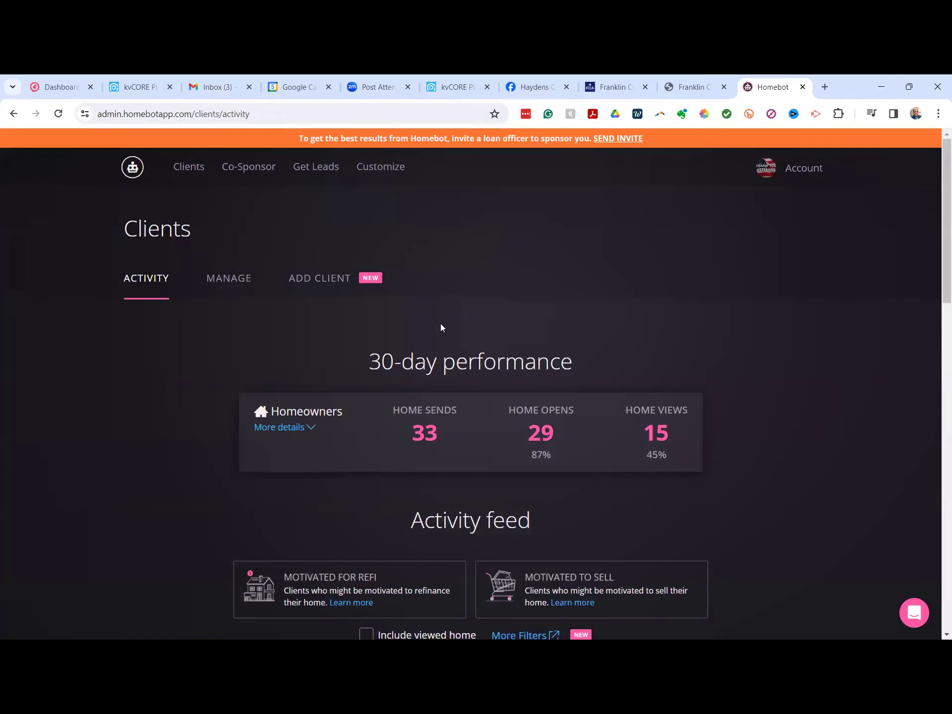
pyautogui.click(197, 168)
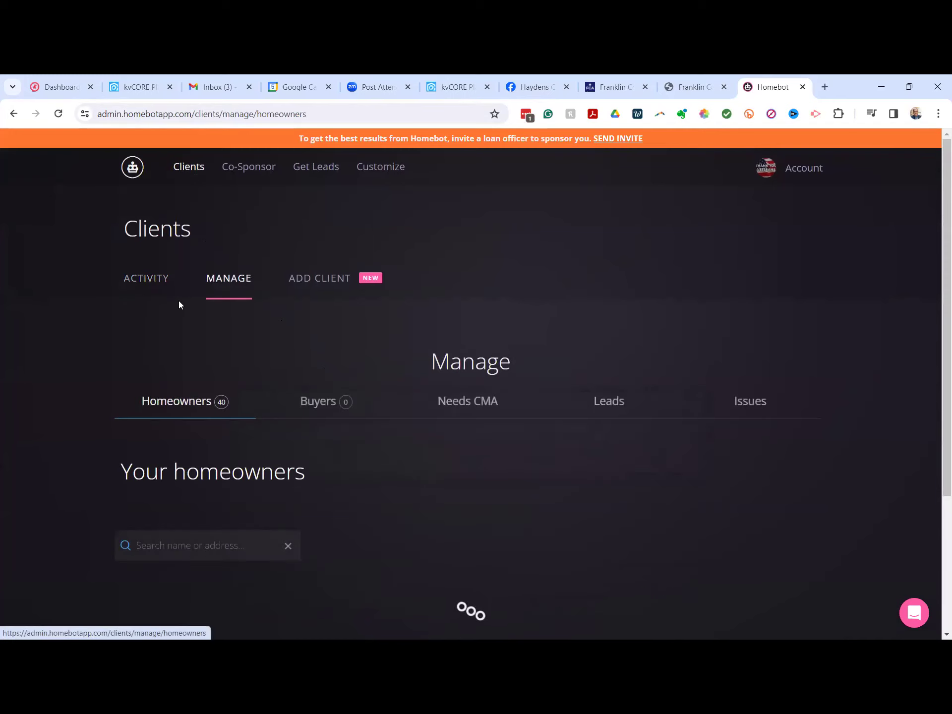
# Look through the homeowner list, examining each client's home value, estimated equity, loan balance, rate and email status
pyautogui.scroll(-1, 179, 335)
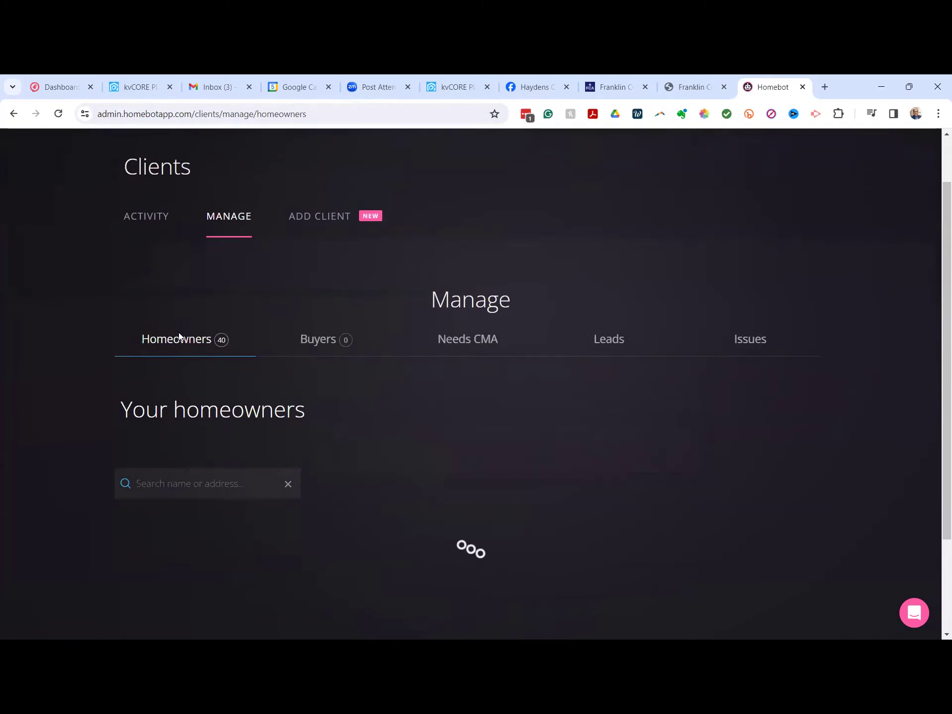
pyautogui.scroll(-1, 179, 333)
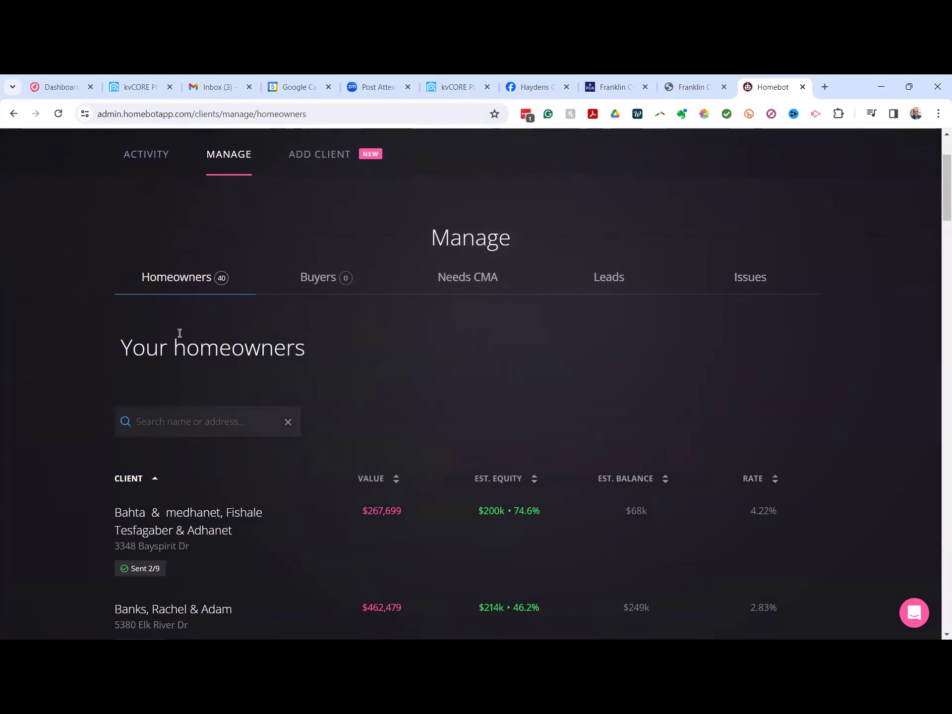
pyautogui.scroll(-14, 249, 347)
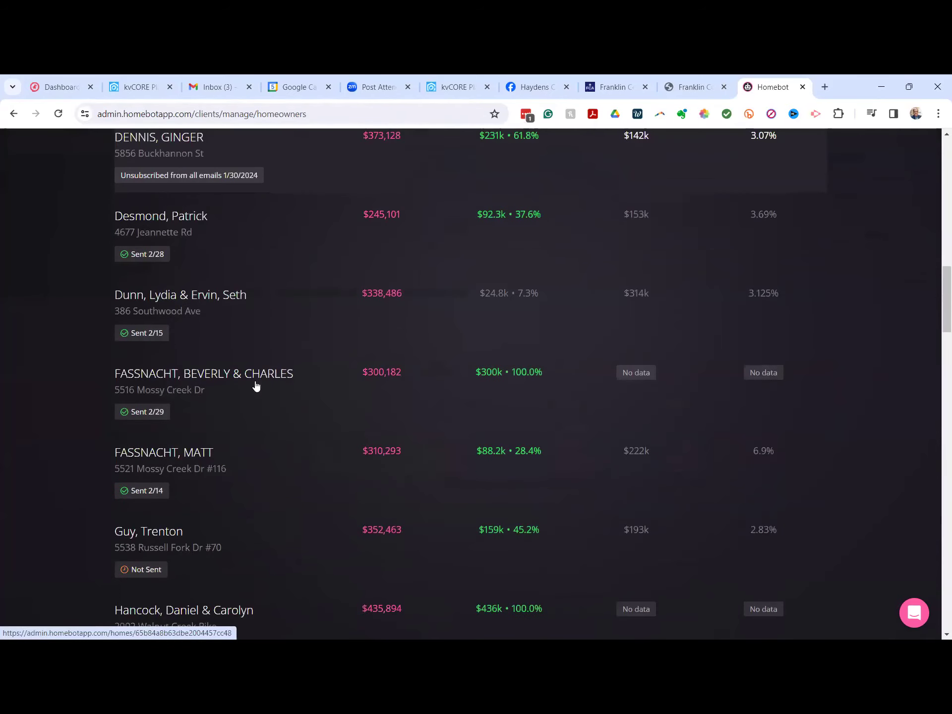
pyautogui.scroll(-12, 256, 385)
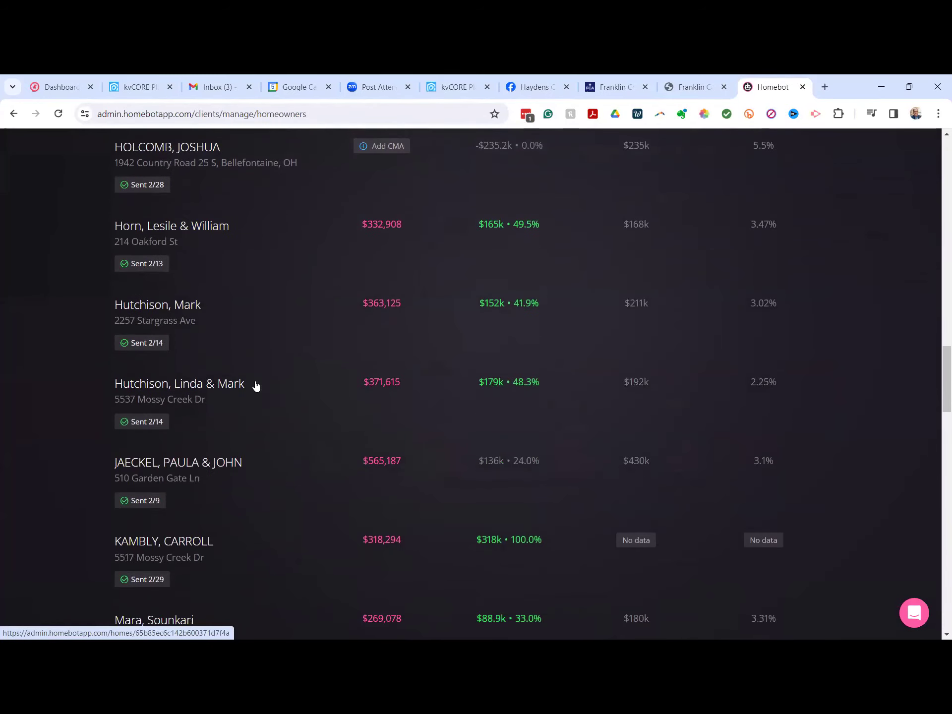
pyautogui.scroll(-2, 256, 386)
pyautogui.scroll(-9, 256, 385)
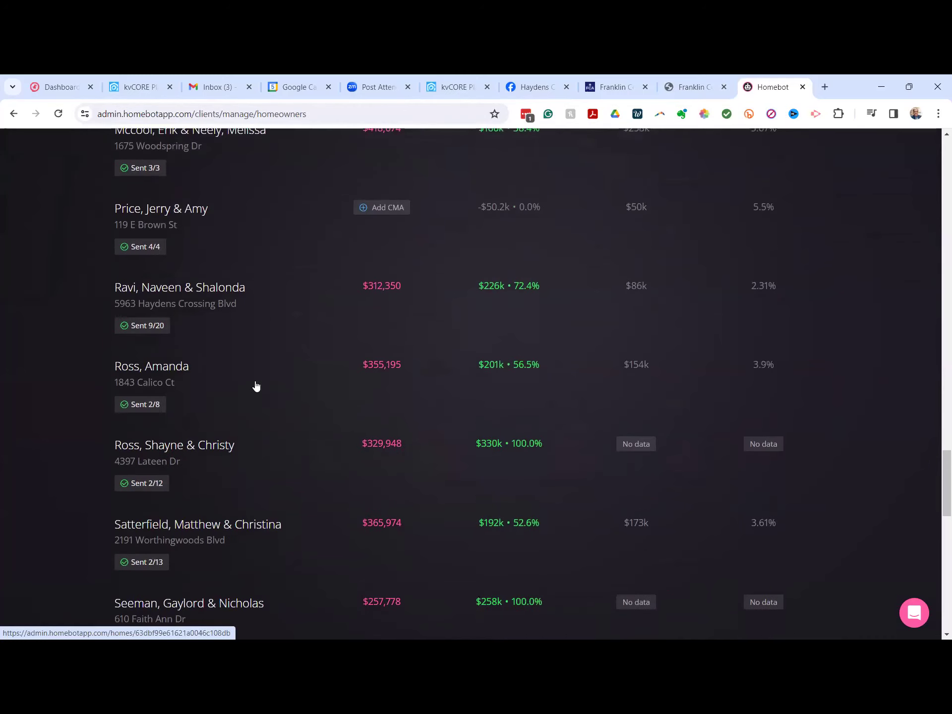
pyautogui.scroll(-4, 256, 385)
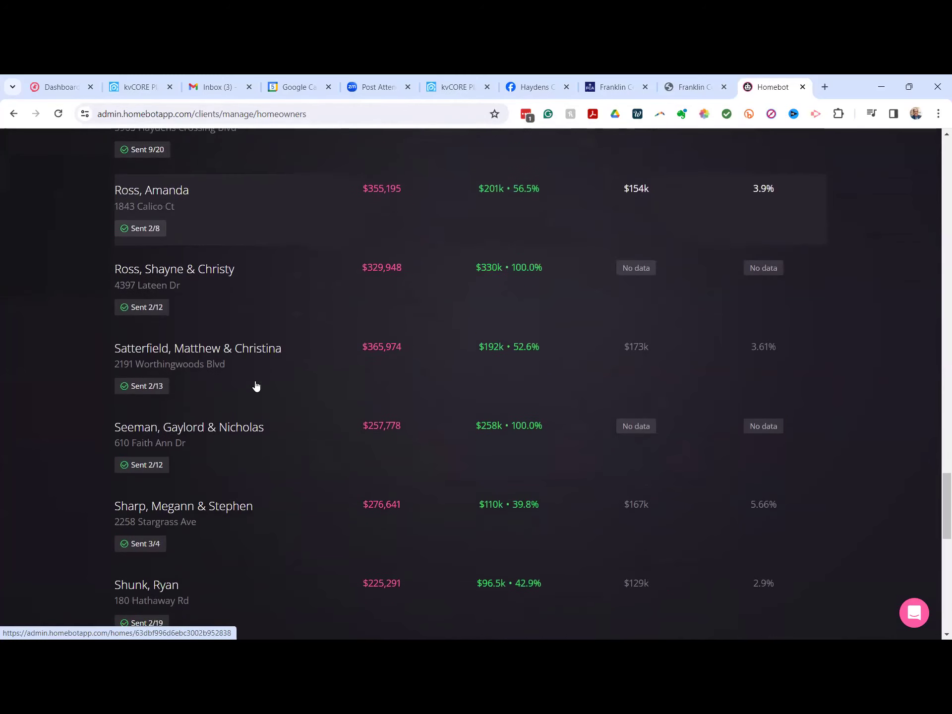
# Open the homeowner record for the Worthingwoods Blvd home and review its valuation, home facts, contact details and activity history
pyautogui.click(249, 345)
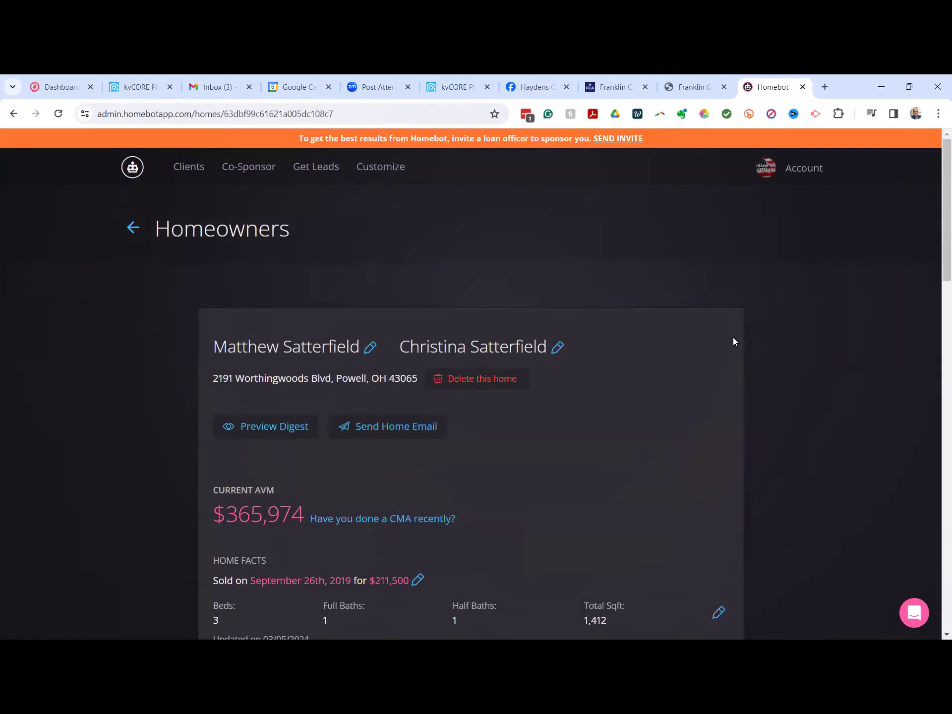
pyautogui.scroll(-3, 700, 407)
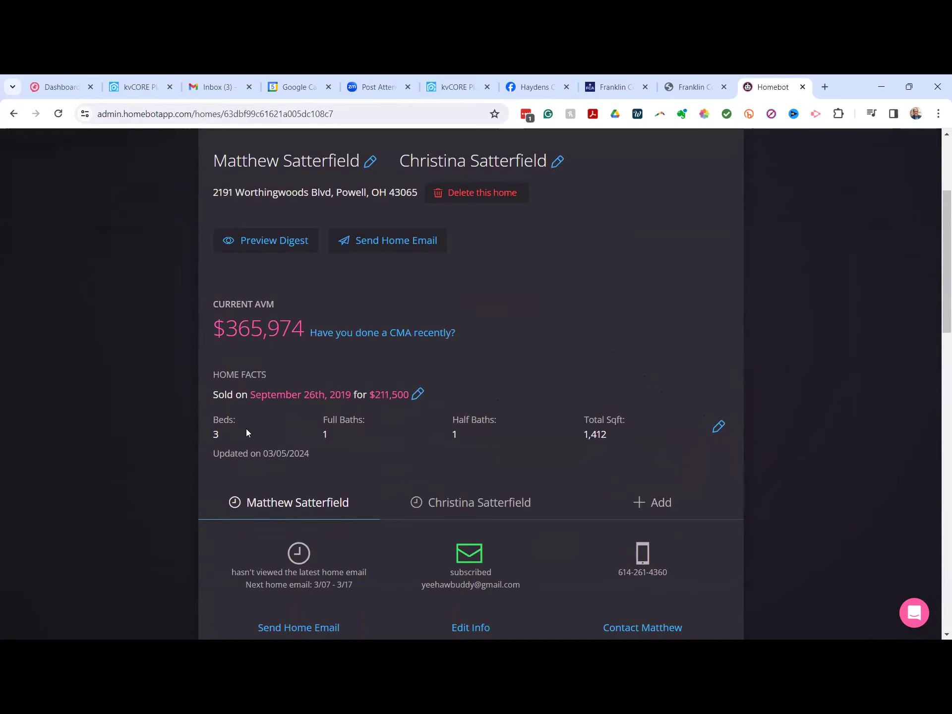
pyautogui.scroll(1, 383, 424)
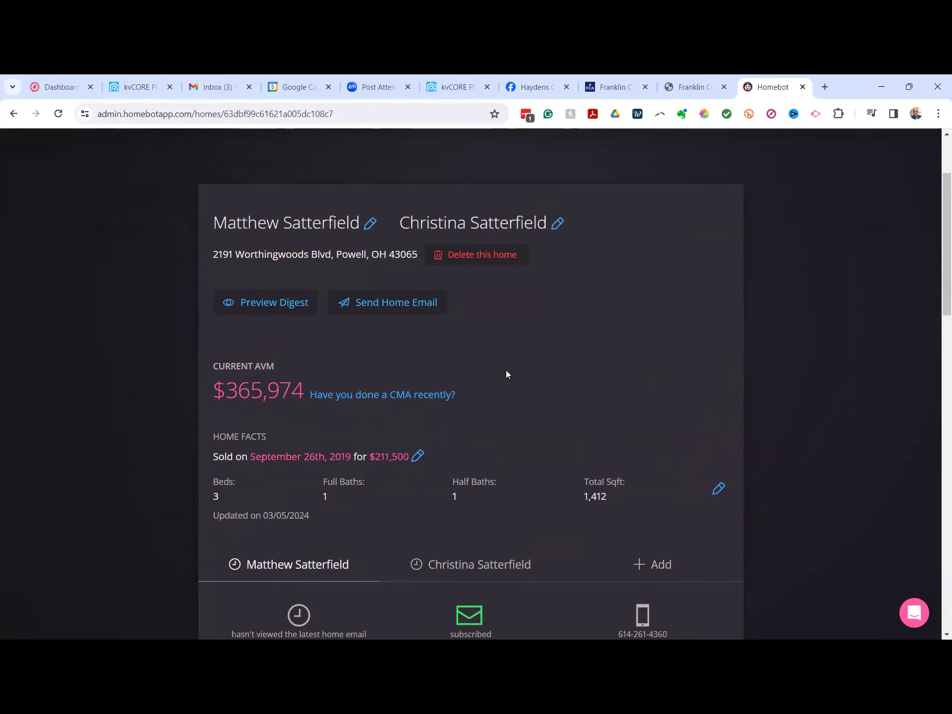
pyautogui.scroll(-4, 506, 372)
pyautogui.scroll(-1, 506, 378)
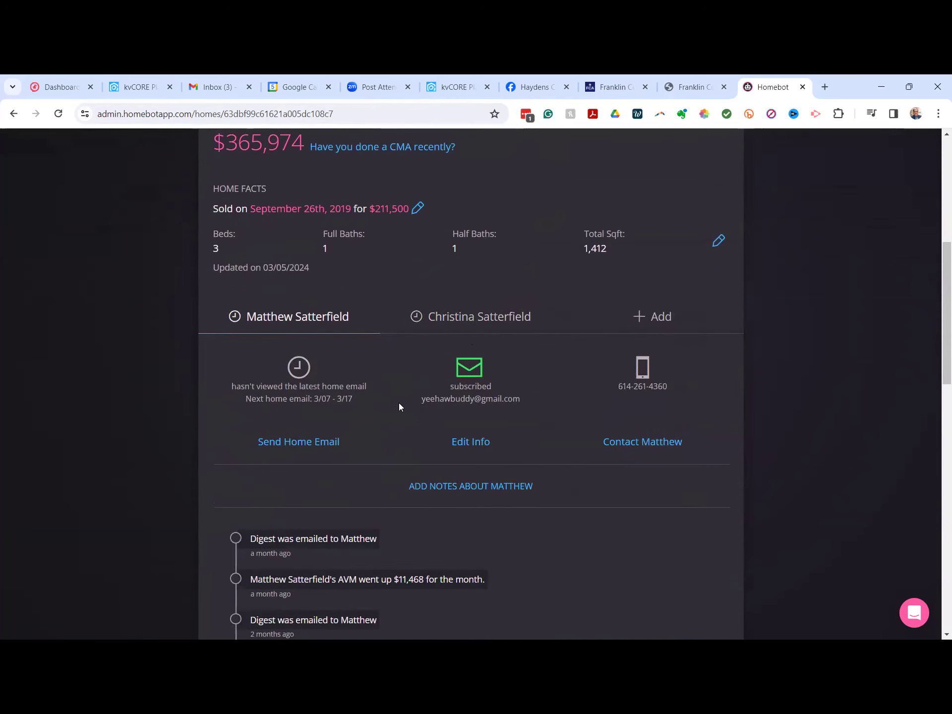
pyautogui.scroll(-3, 427, 420)
pyautogui.scroll(1, 477, 308)
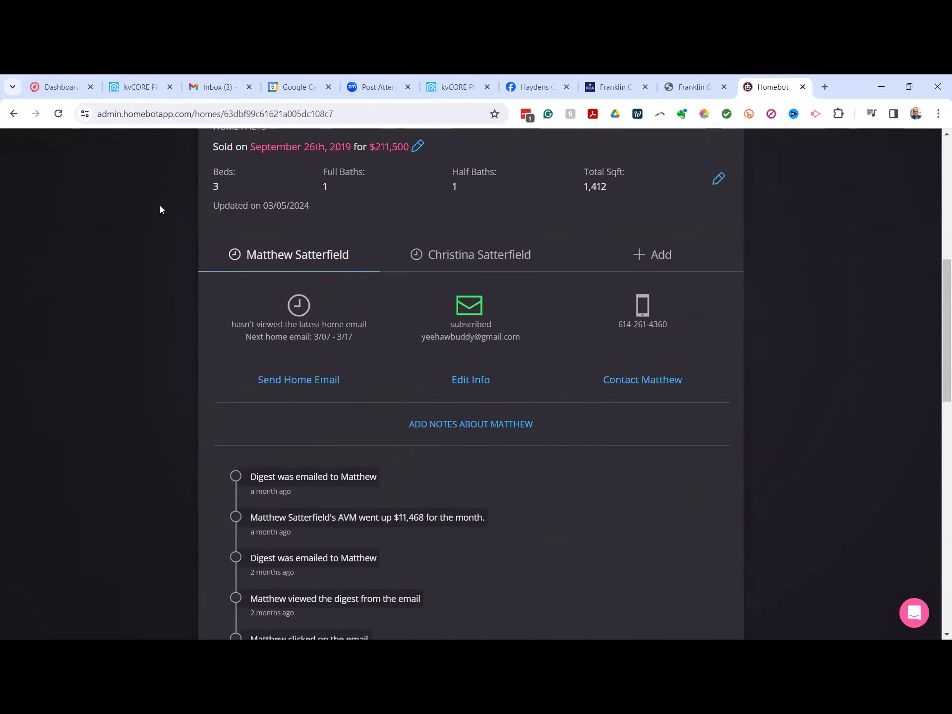
pyautogui.scroll(8, 160, 205)
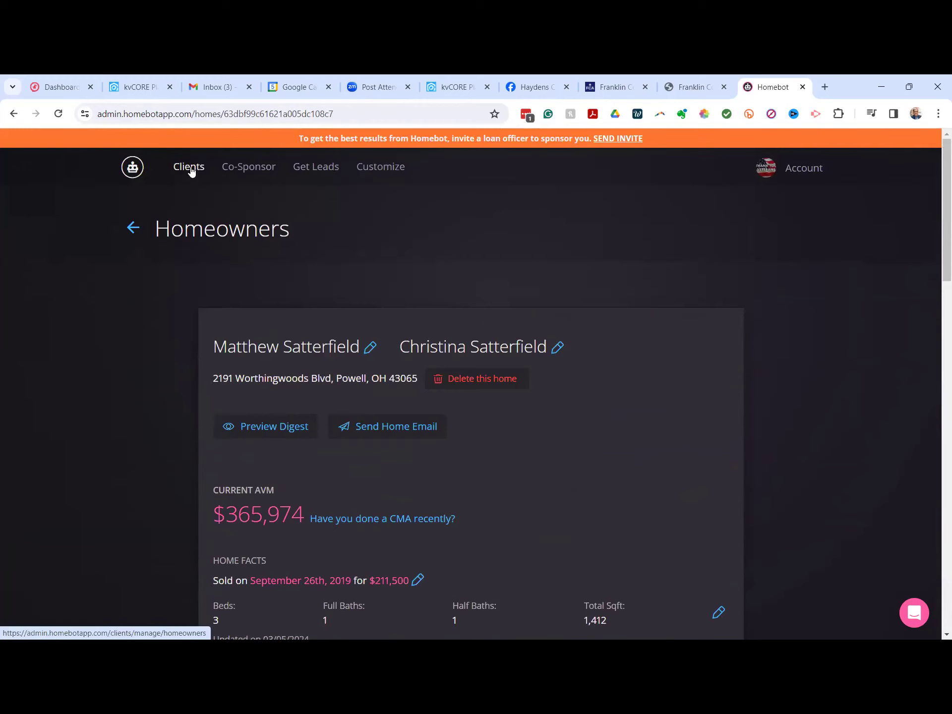
# Open the form for adding one client at a time and try to continue with the contact info left blank
pyautogui.click(191, 169)
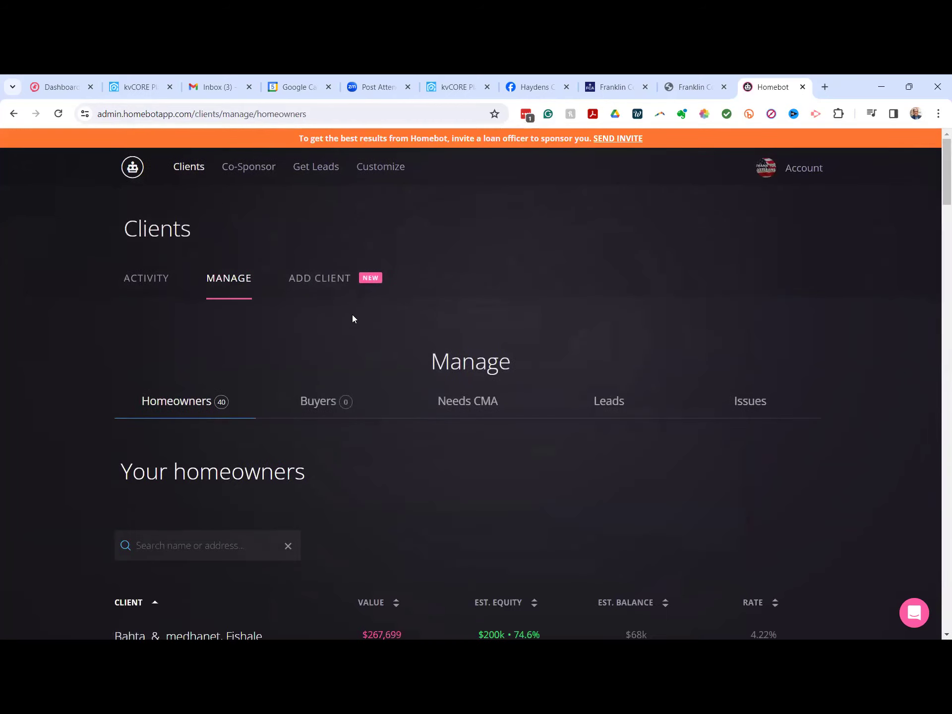
pyautogui.click(333, 280)
pyautogui.scroll(-3, 494, 421)
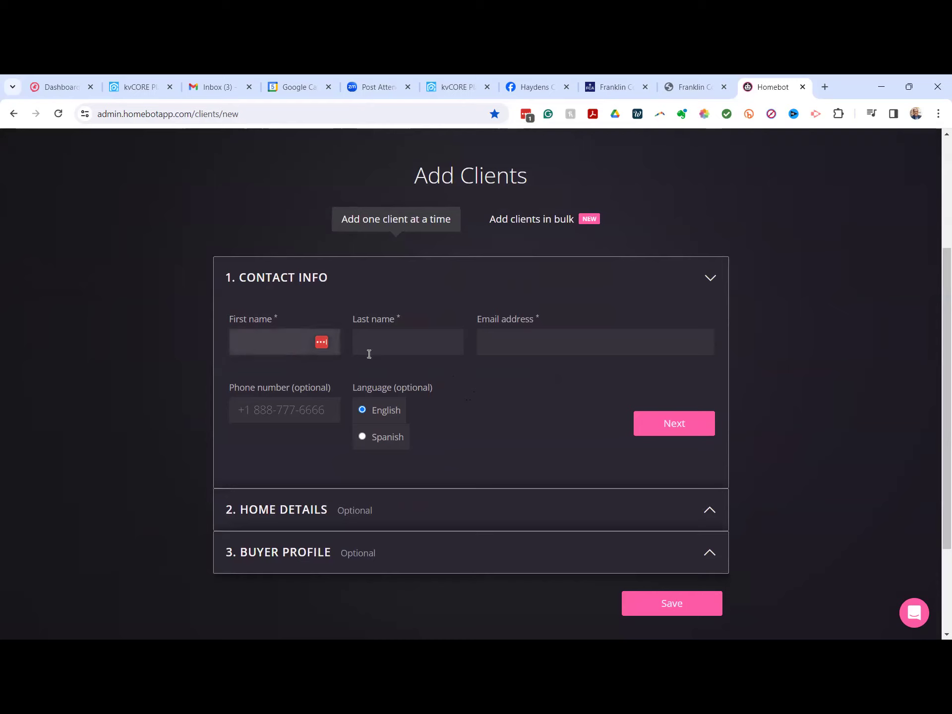
pyautogui.scroll(-2, 547, 366)
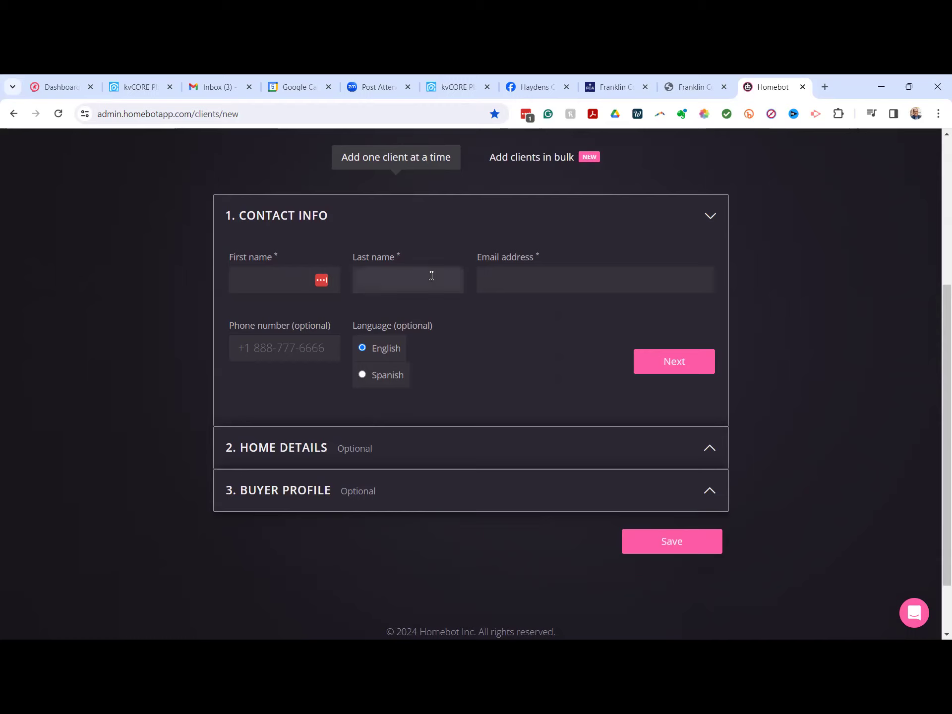
pyautogui.click(305, 352)
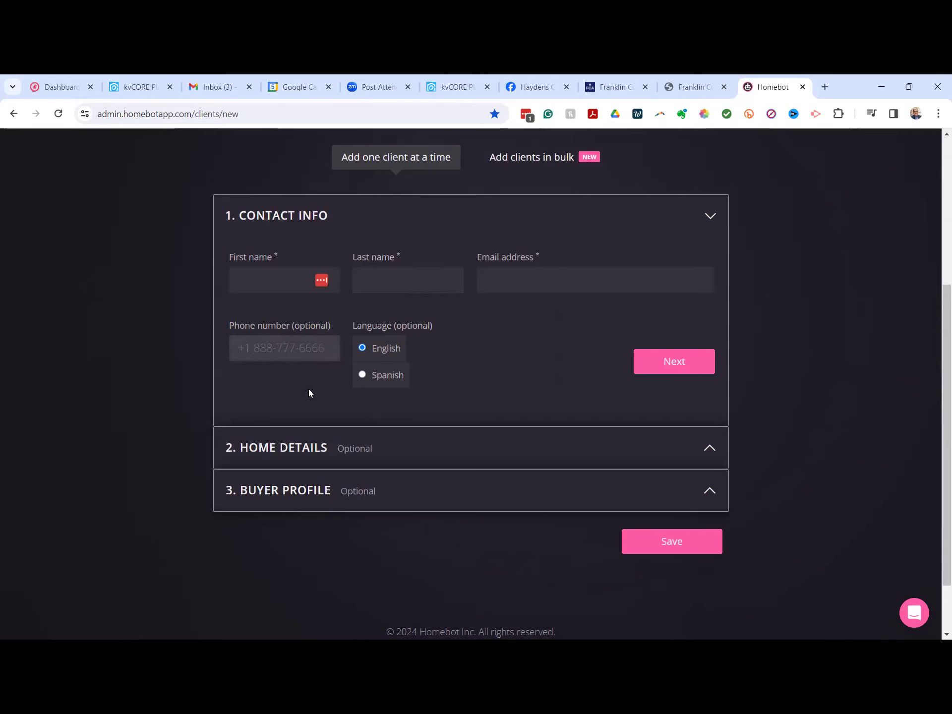
pyautogui.click(675, 365)
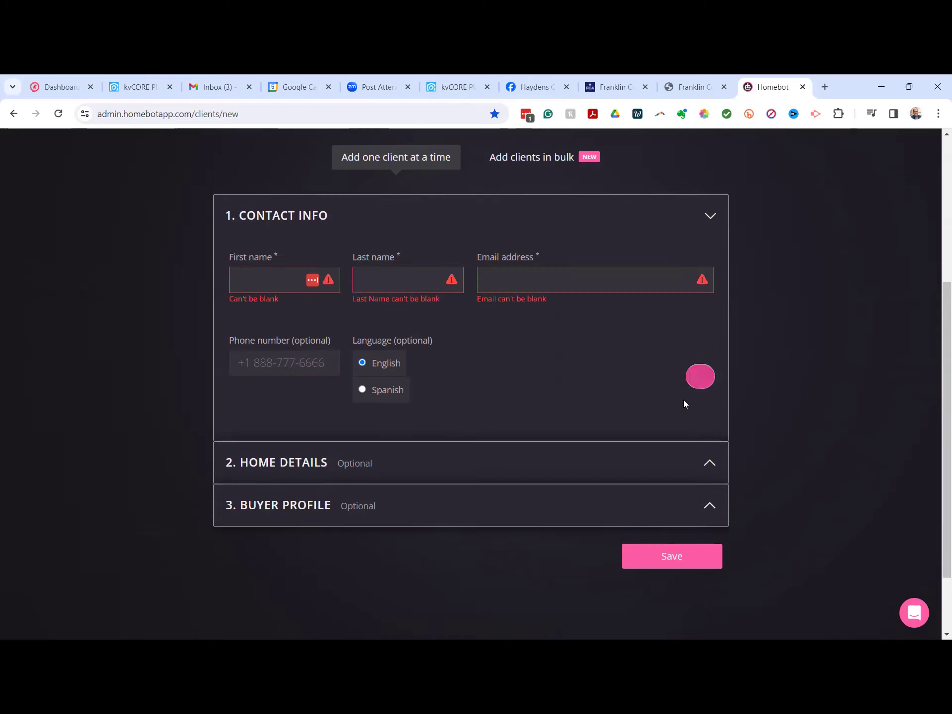
# Expand the Home Details section and its sold and appraisal info to review the available fields
pyautogui.click(705, 471)
pyautogui.scroll(-4, 667, 463)
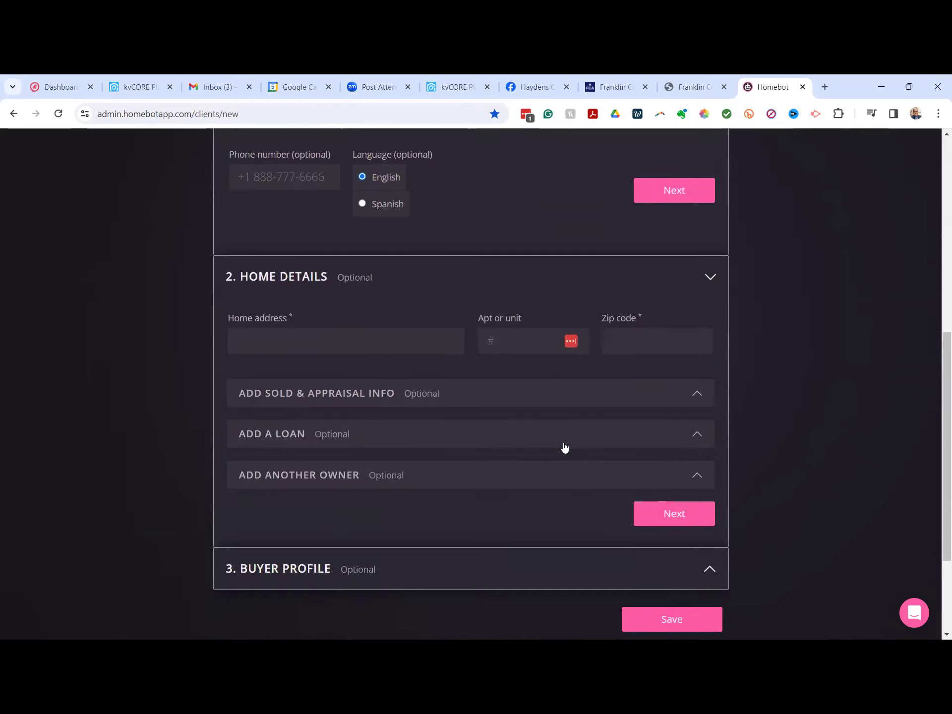
pyautogui.scroll(-1, 564, 447)
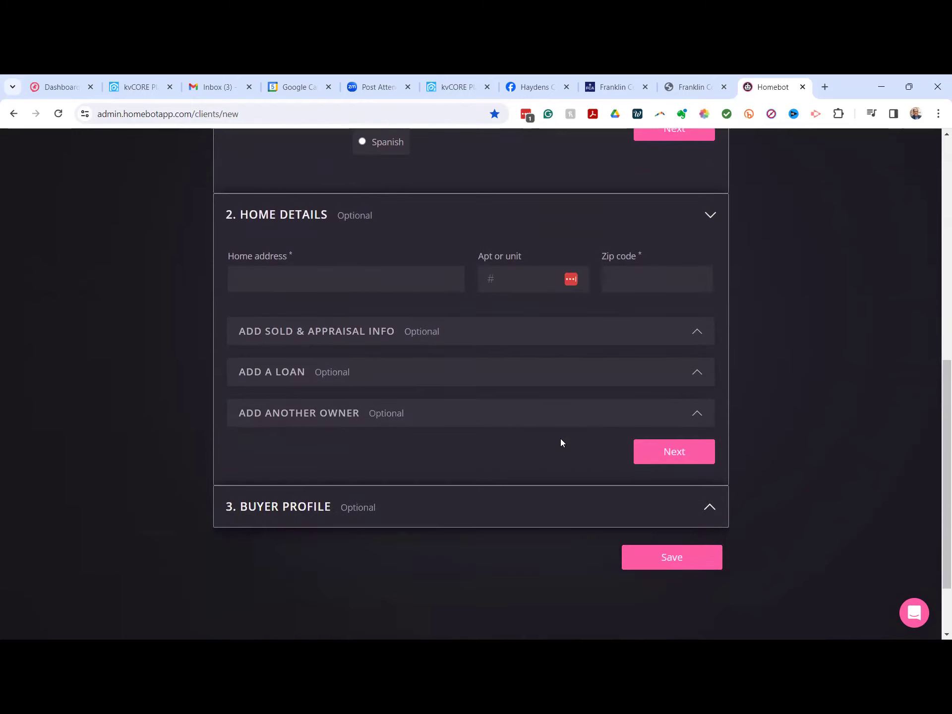
pyautogui.click(693, 342)
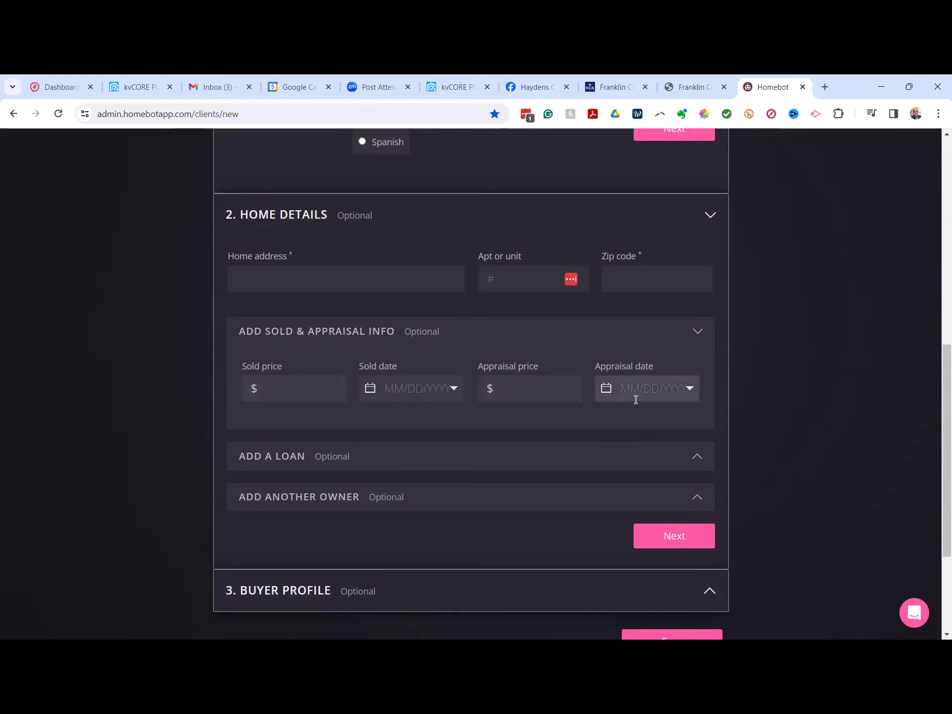
pyautogui.scroll(-2, 636, 399)
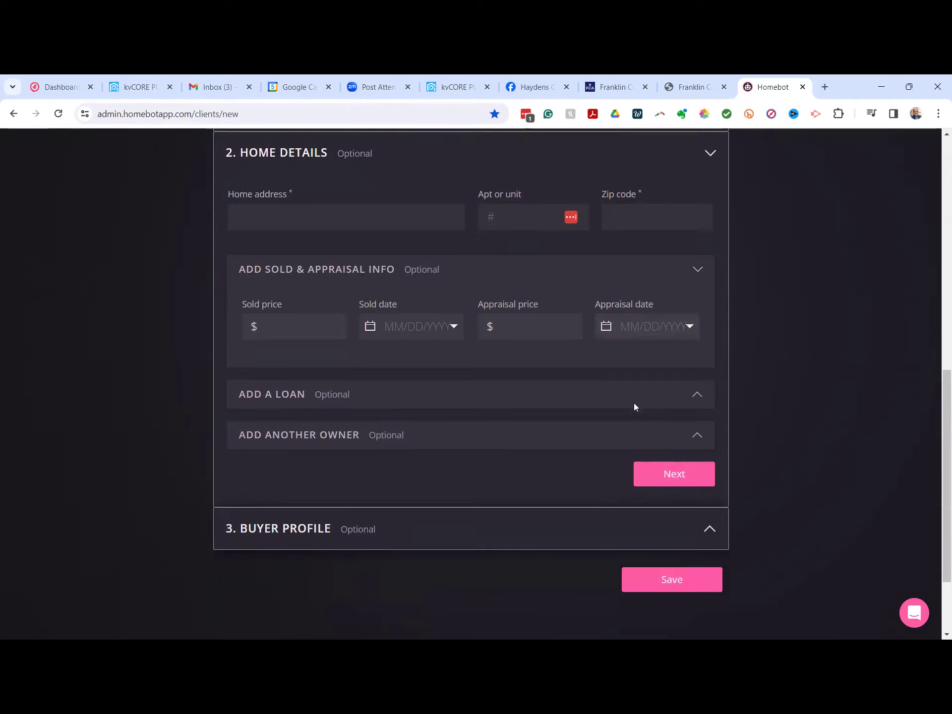
# Expand the optional loan section under Home Details and examine its amount, date, rate, type and term fields
pyautogui.click(698, 397)
pyautogui.scroll(-1, 680, 430)
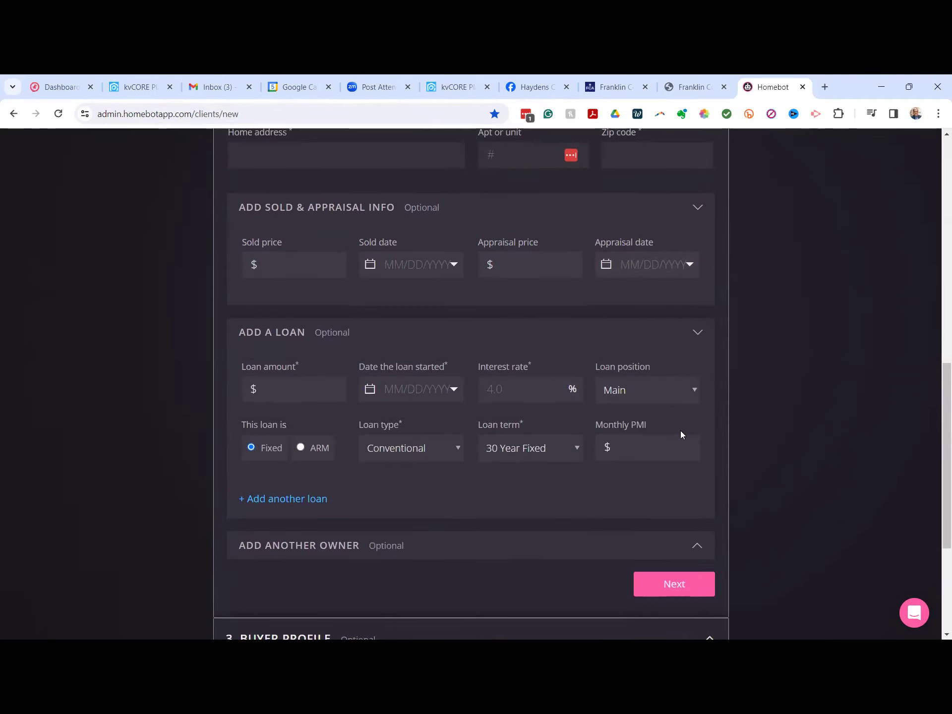
pyautogui.scroll(-1, 680, 431)
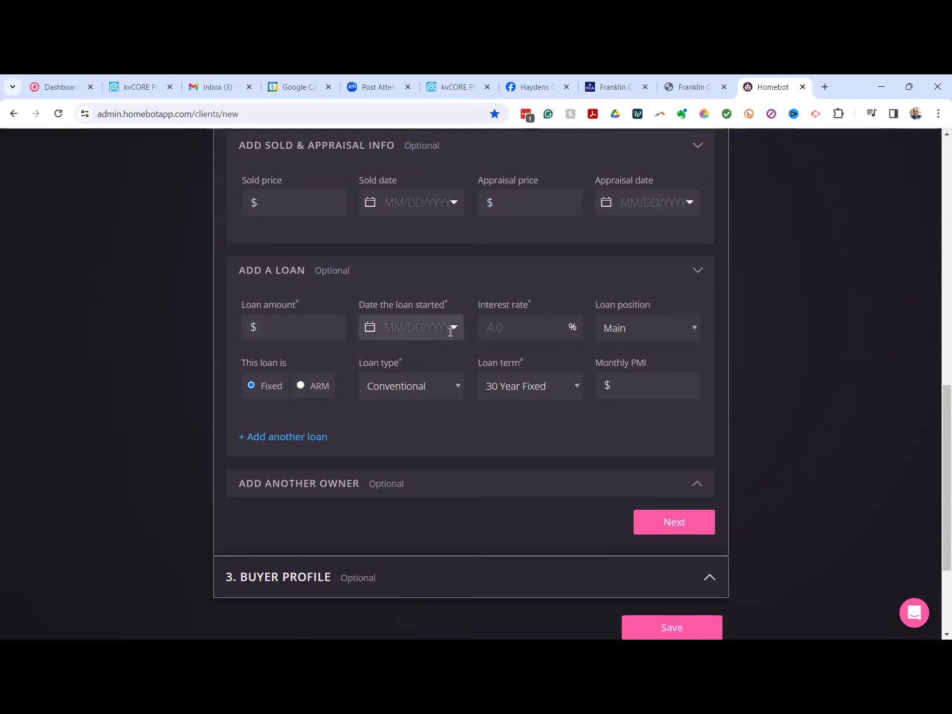
# Examine the loan fields in the new-client form and review the available loan types: Conventional, FHA, VA and Jumbo
pyautogui.click(489, 328)
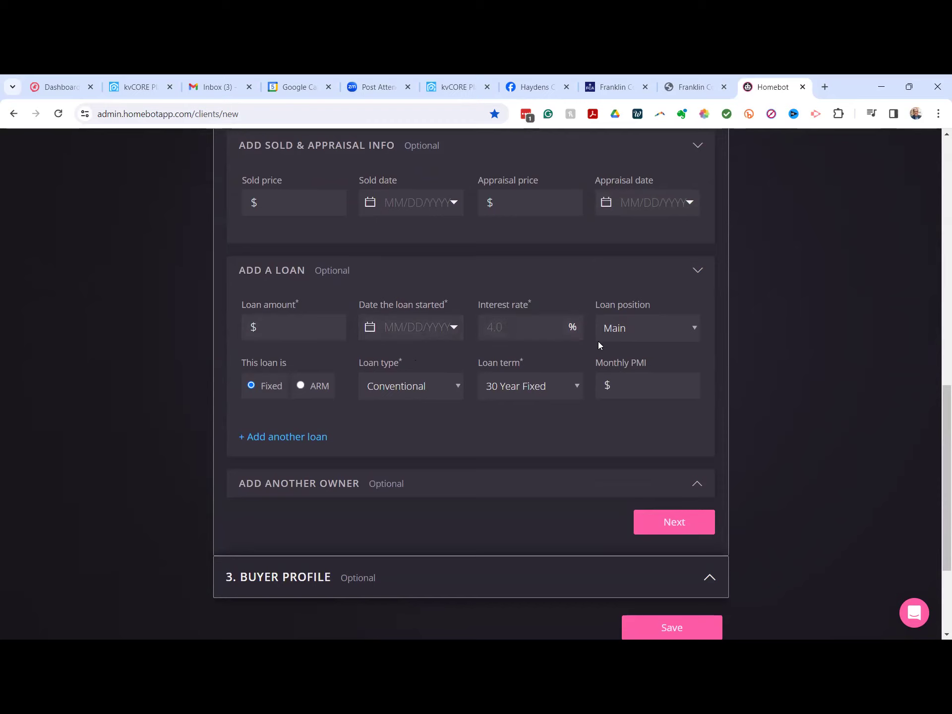
pyautogui.scroll(-1, 598, 341)
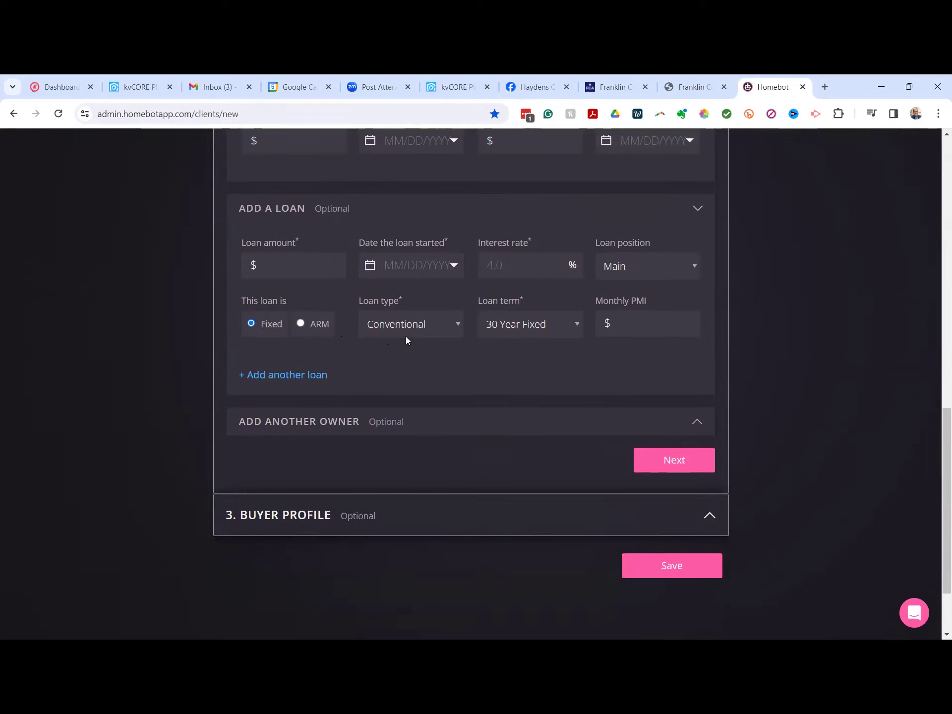
pyautogui.click(455, 324)
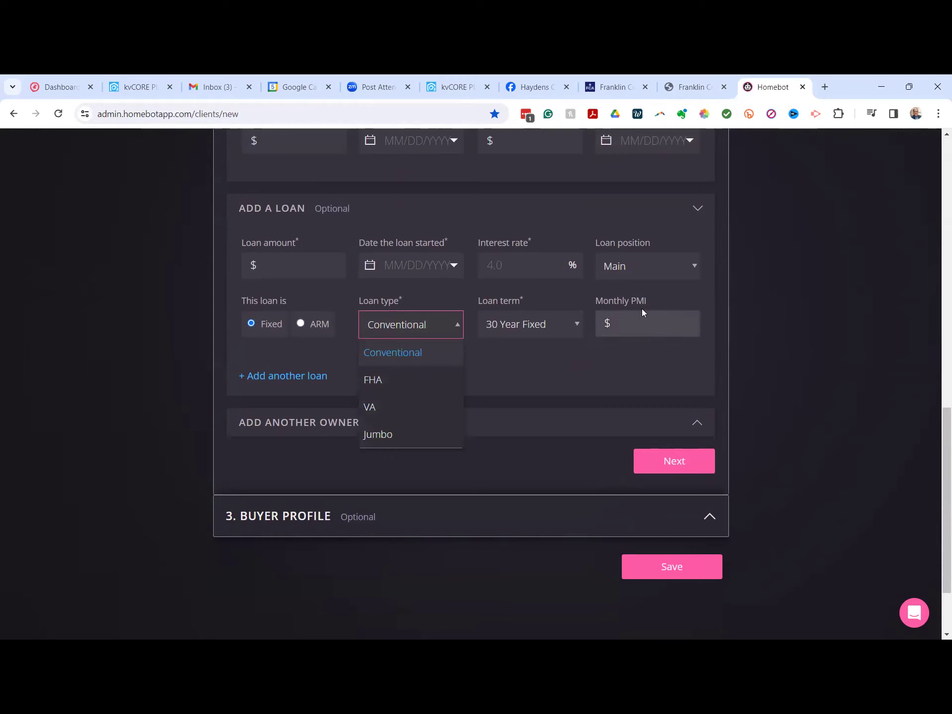
pyautogui.scroll(-1, 539, 363)
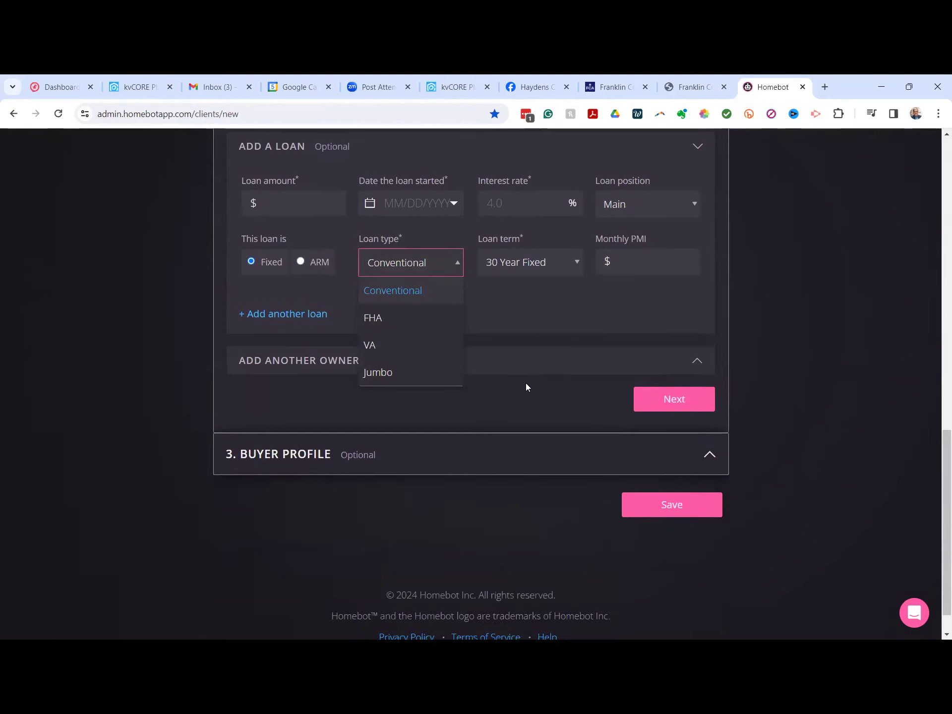
pyautogui.click(518, 412)
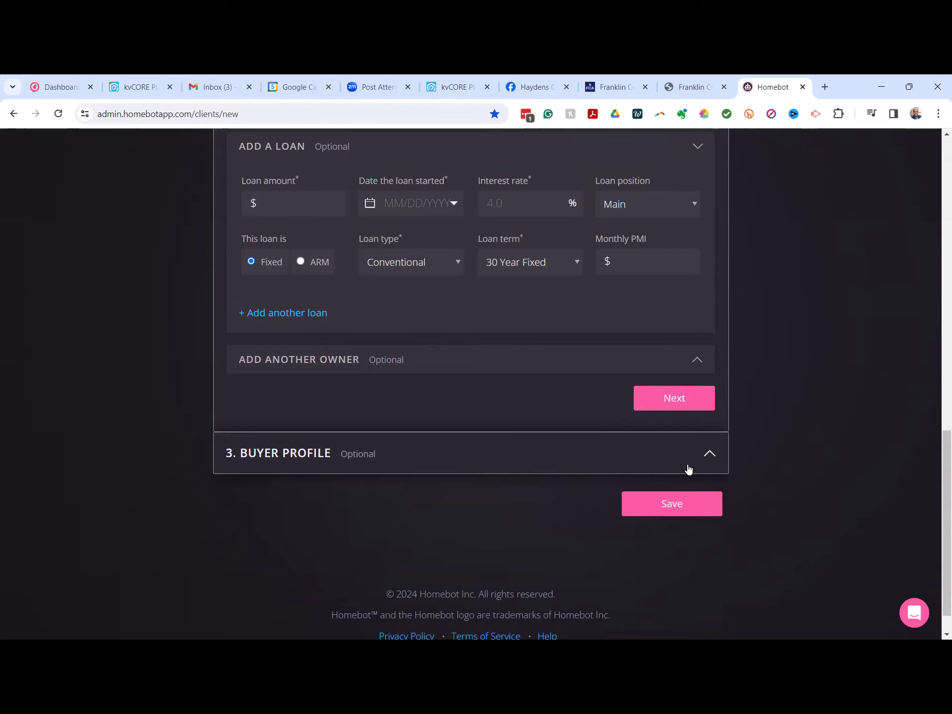
# Expand the optional Buyer Profile section and review the whole new-client form from there back up to Contact Info
pyautogui.click(709, 456)
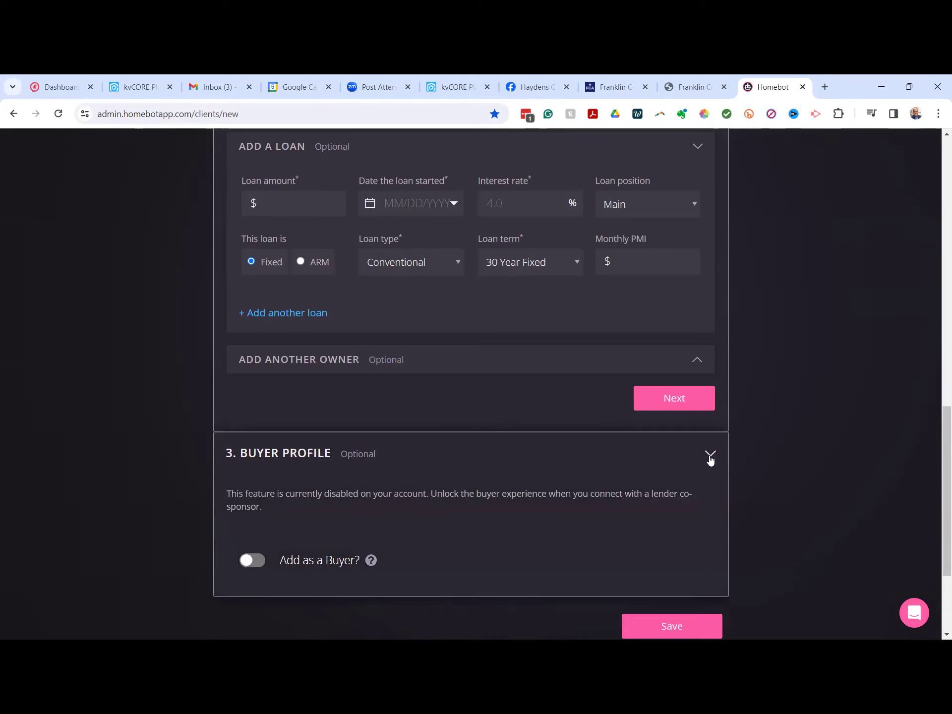
pyautogui.scroll(-3, 703, 458)
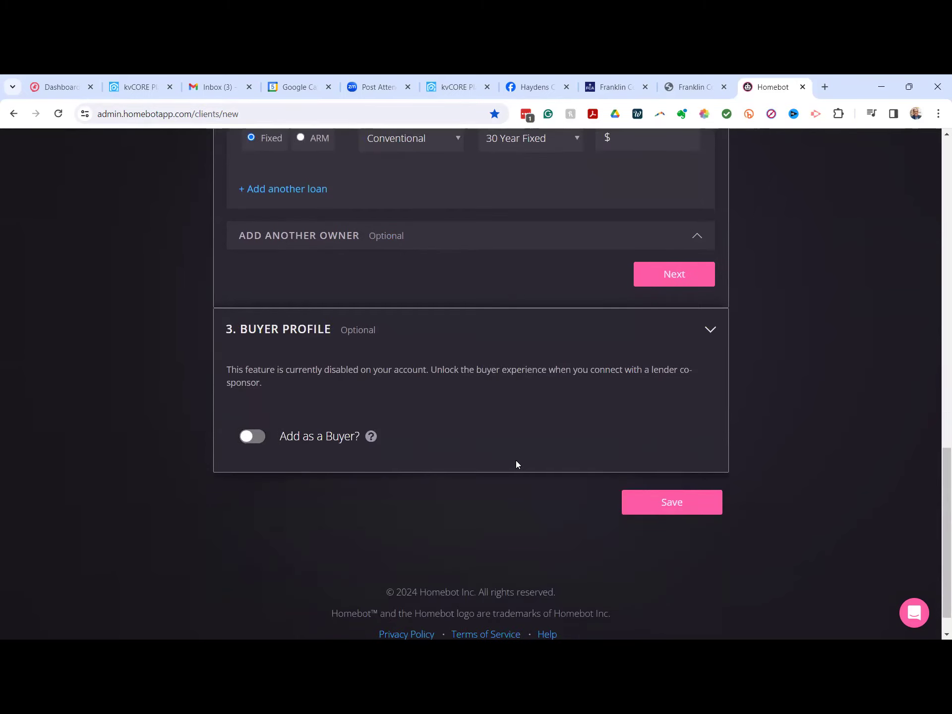
pyautogui.scroll(4, 533, 450)
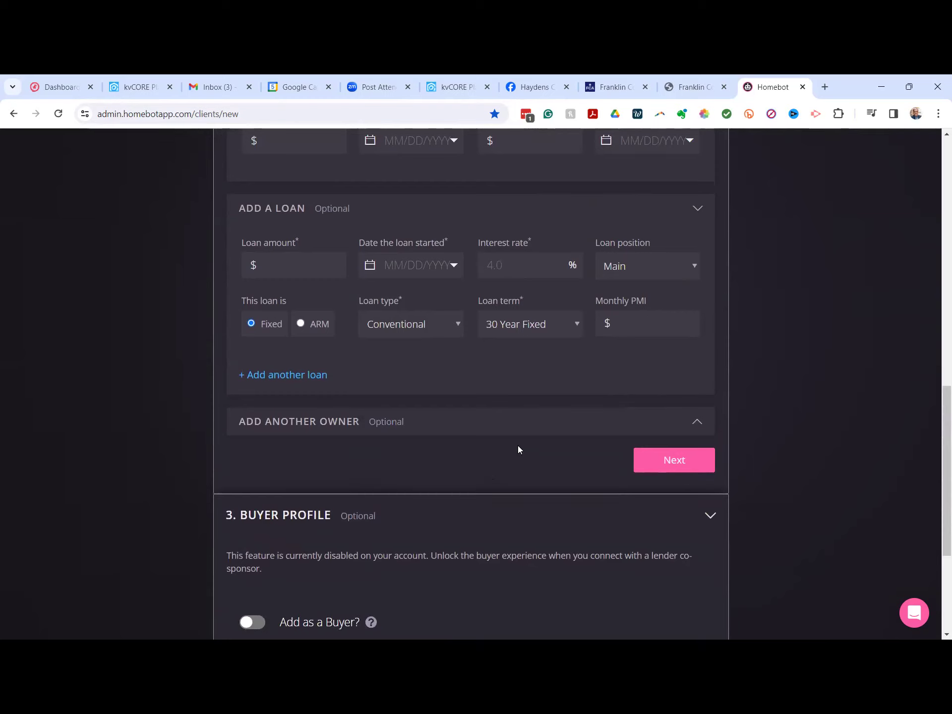
pyautogui.scroll(3, 517, 446)
pyautogui.scroll(2, 519, 444)
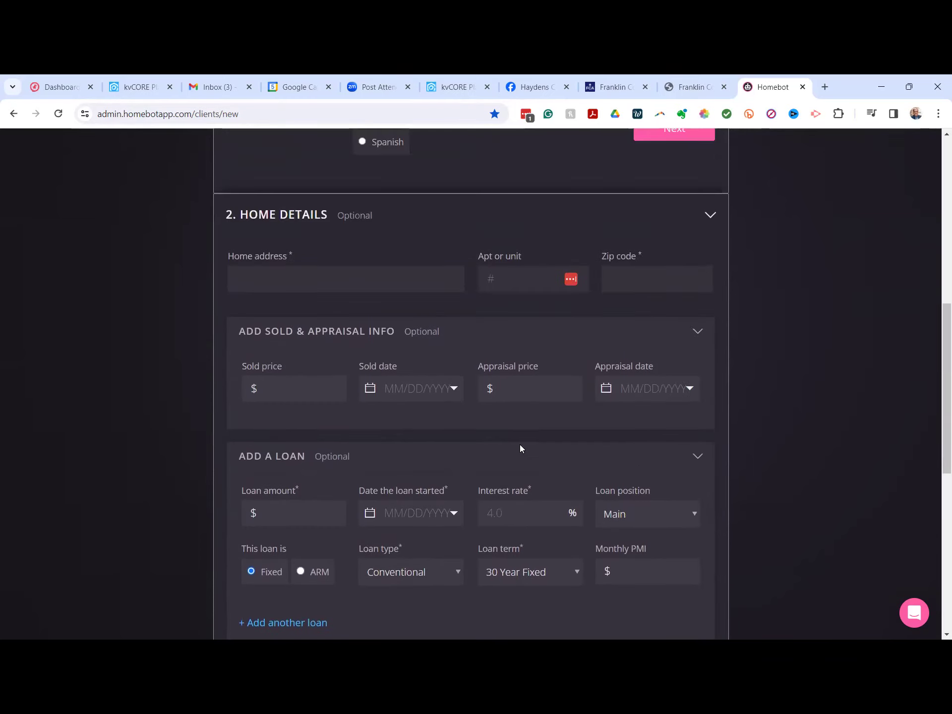
pyautogui.scroll(4, 519, 444)
pyautogui.scroll(2, 522, 448)
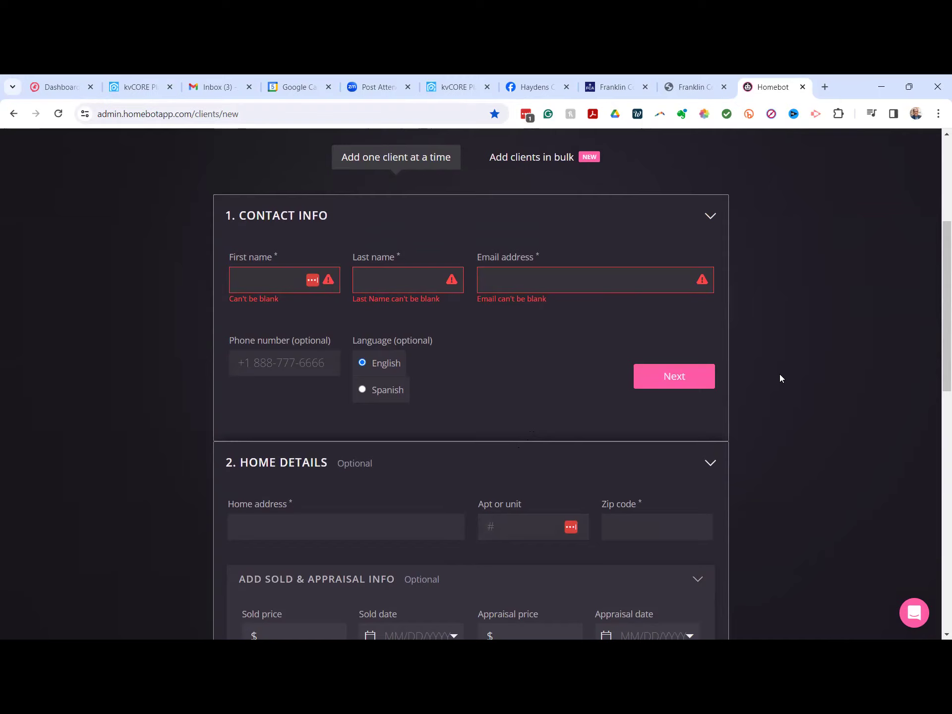
pyautogui.scroll(5, 779, 374)
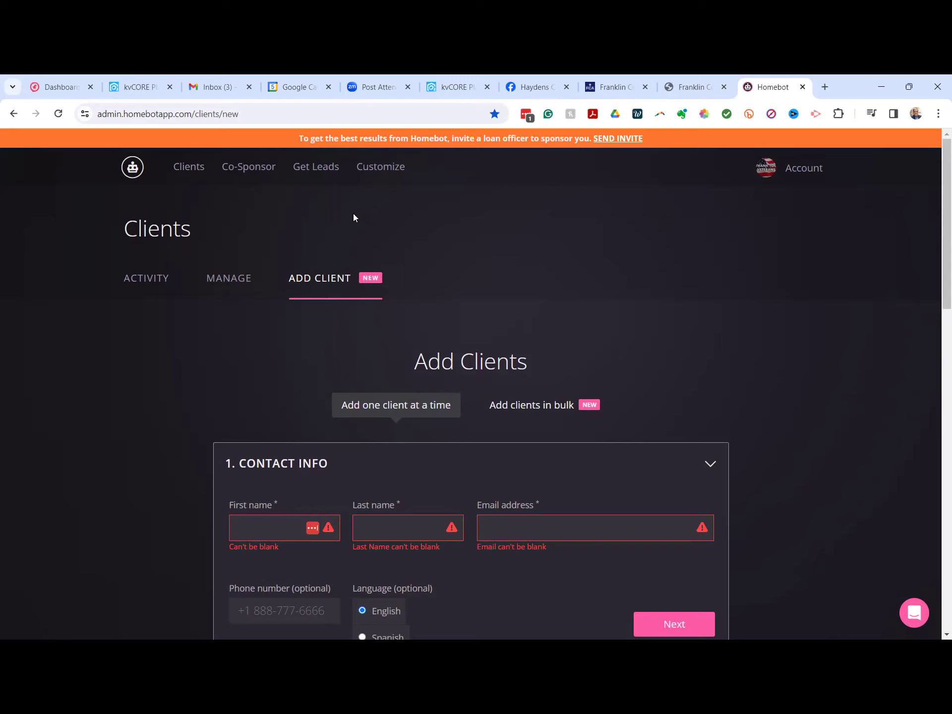
# Return to the managed homeowners list and open the record of the home valued at $385,035
pyautogui.click(198, 170)
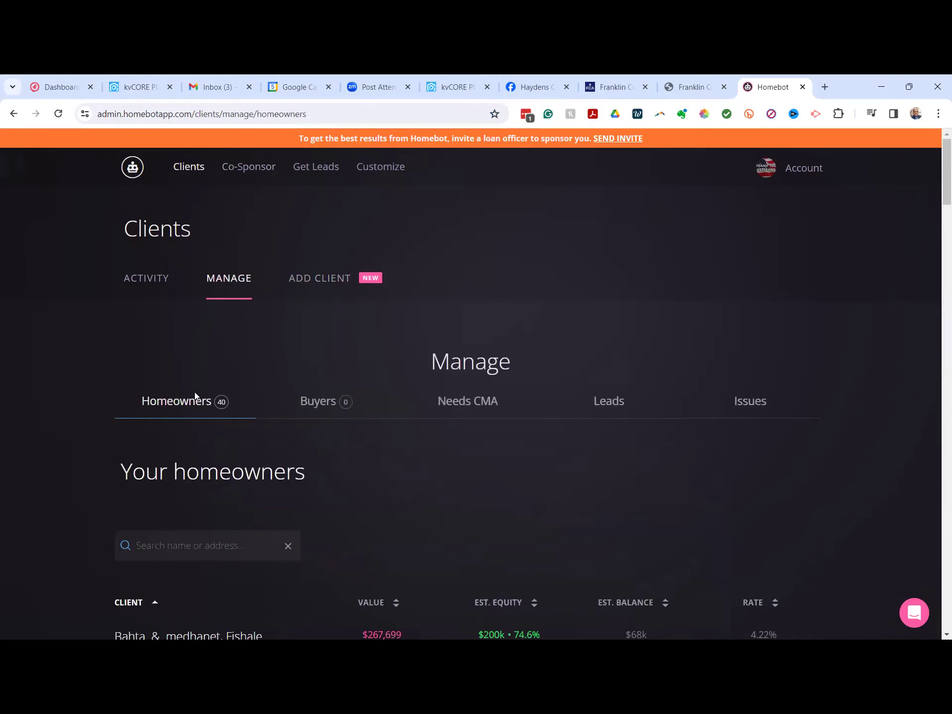
pyautogui.scroll(-5, 198, 443)
pyautogui.scroll(-4, 199, 447)
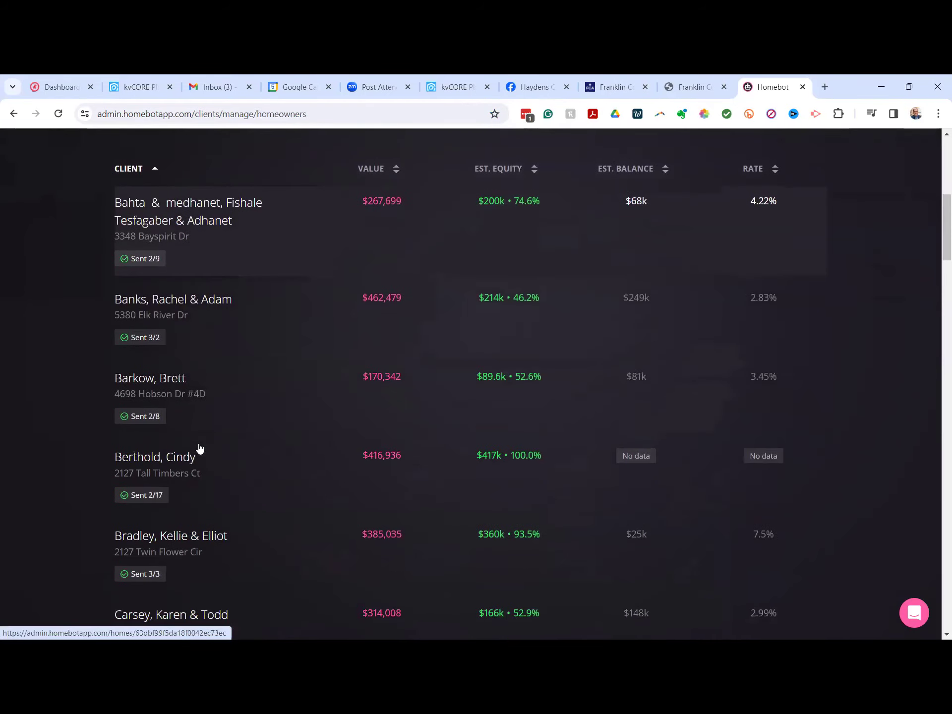
pyautogui.scroll(-3, 199, 448)
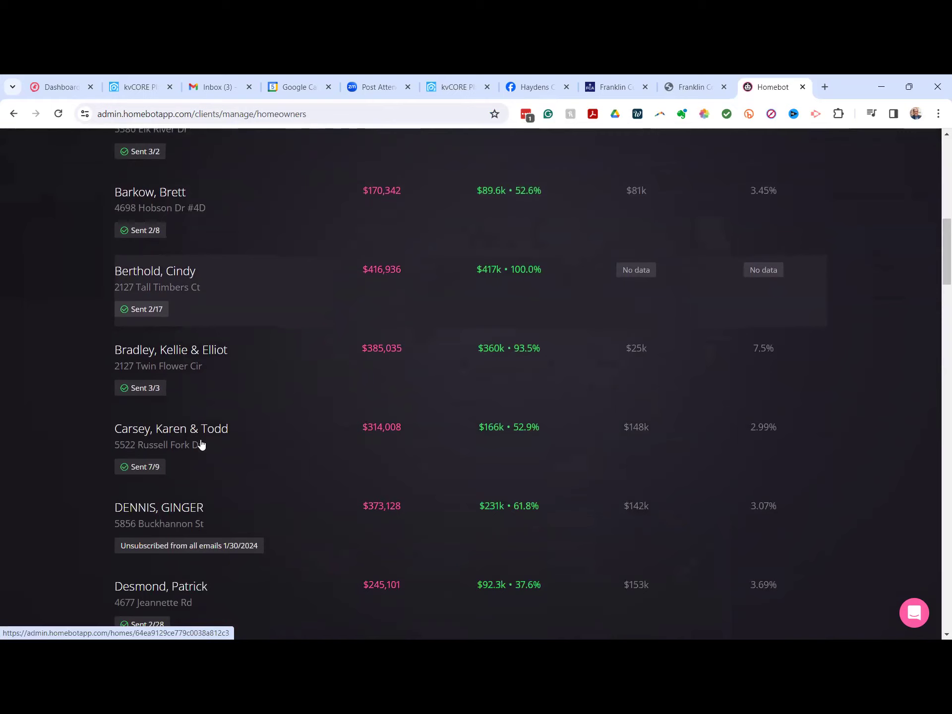
pyautogui.scroll(-1, 199, 426)
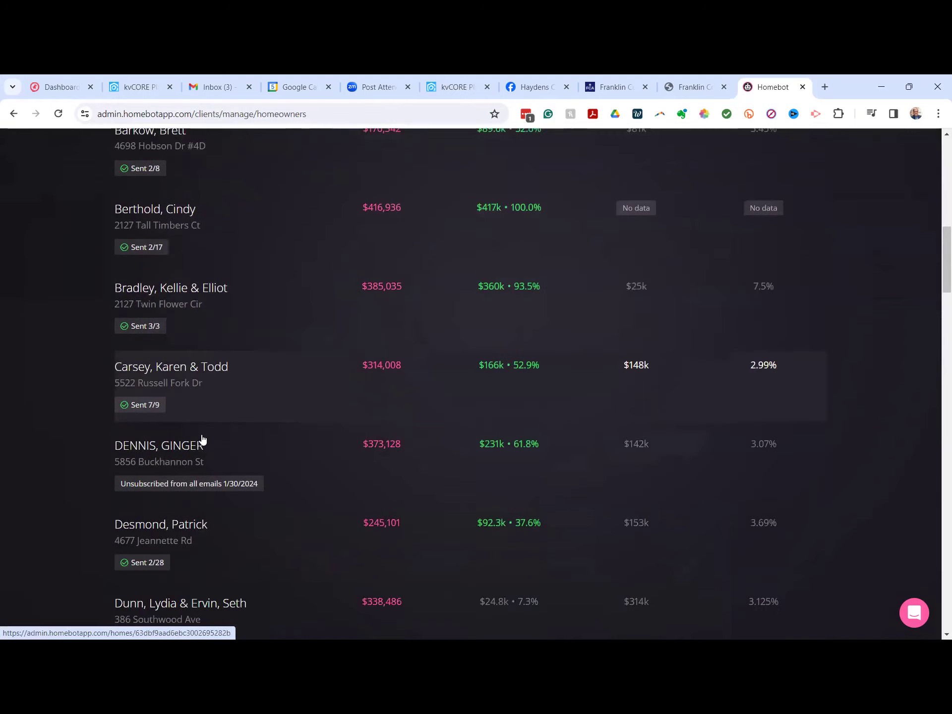
pyautogui.click(182, 293)
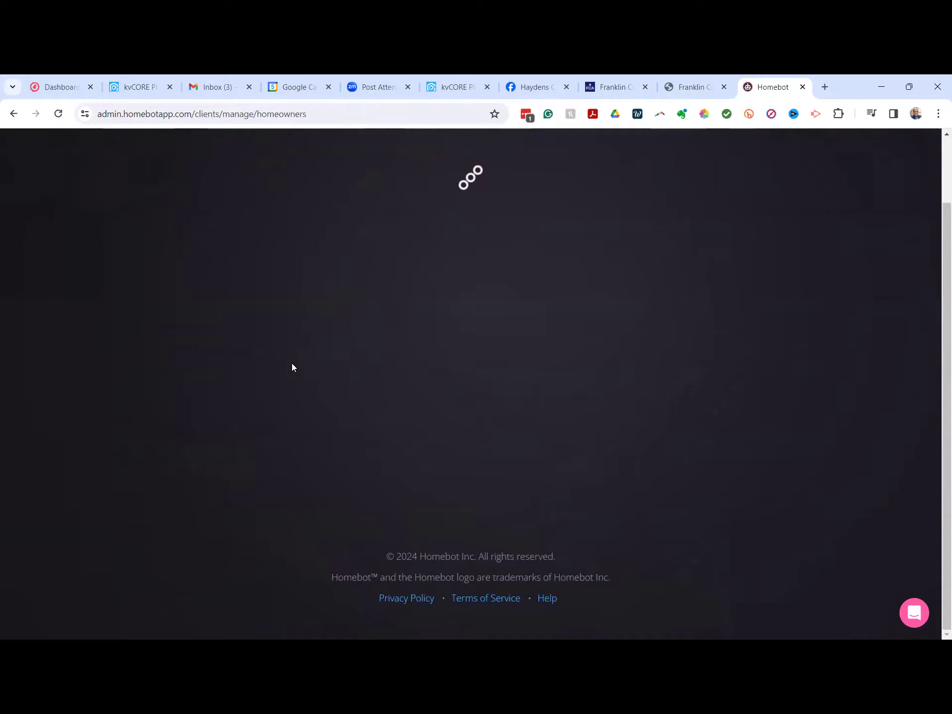
# Review this homeowner record's valuation, home facts, contact details and recent digest email activity
pyautogui.scroll(-10, 365, 379)
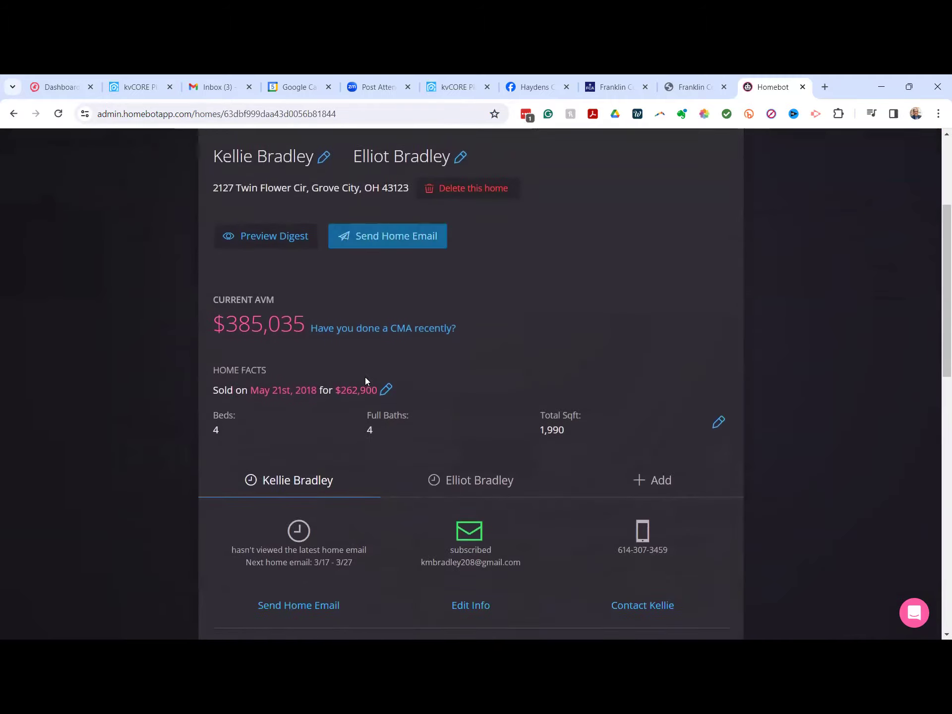
pyautogui.scroll(-5, 367, 383)
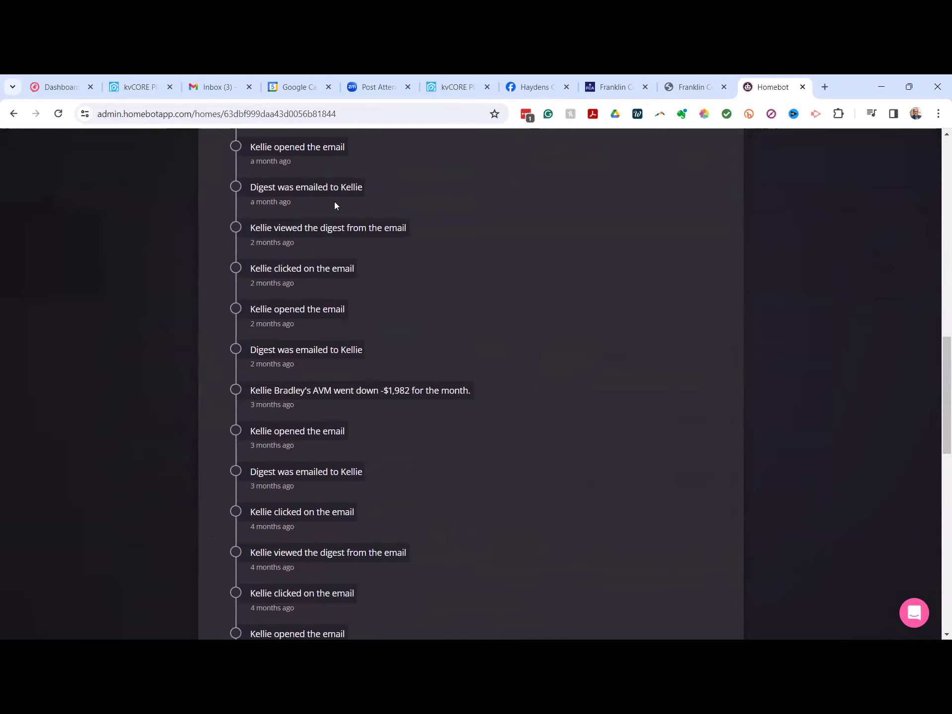
pyautogui.scroll(-5, 359, 369)
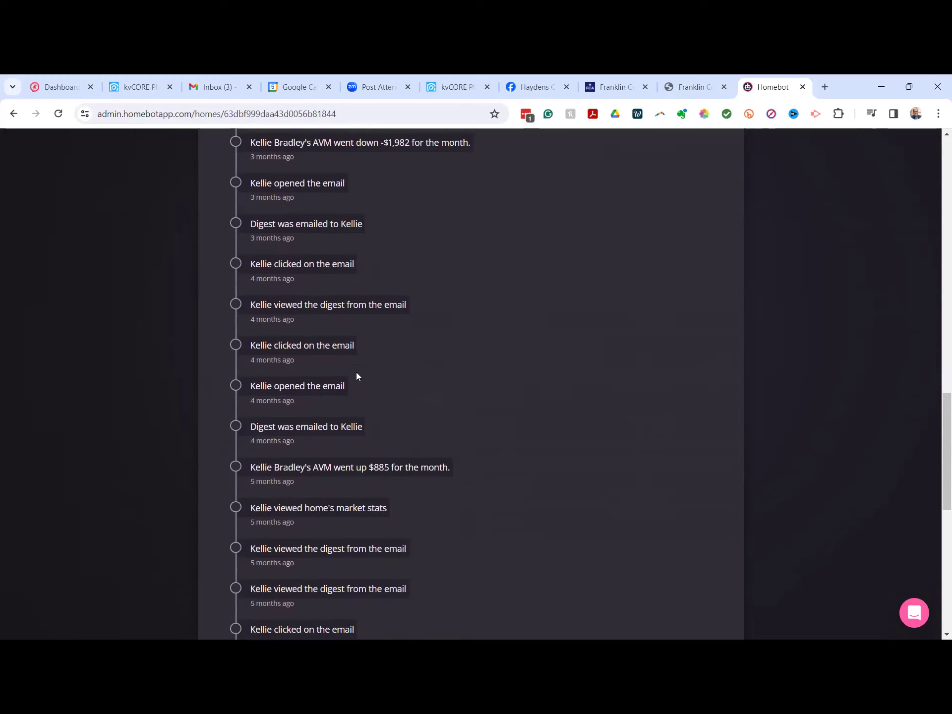
pyautogui.scroll(-3, 356, 376)
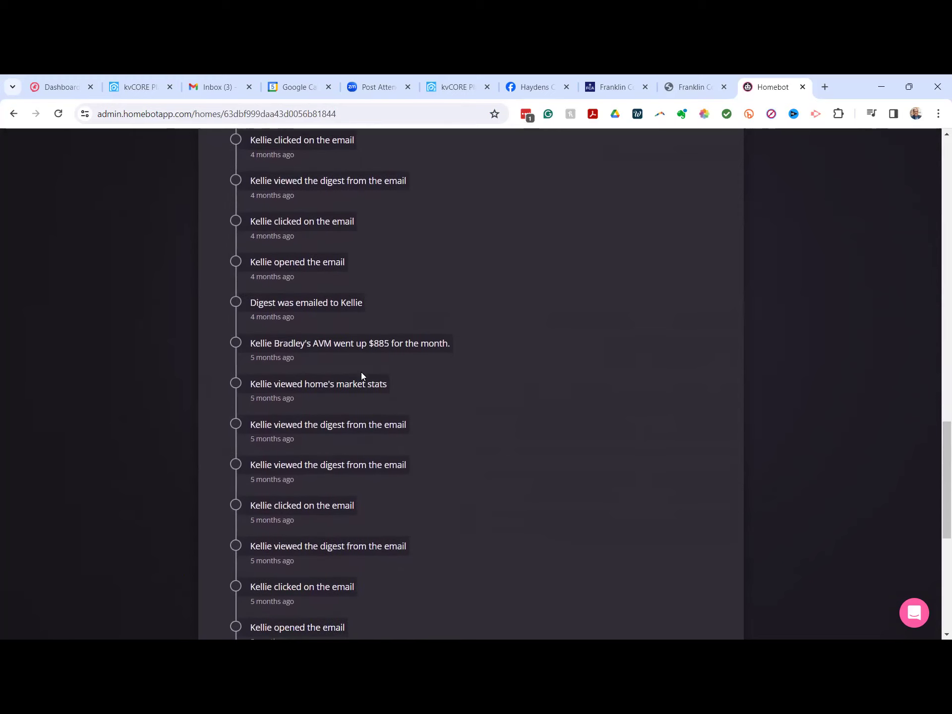
pyautogui.scroll(-2, 390, 368)
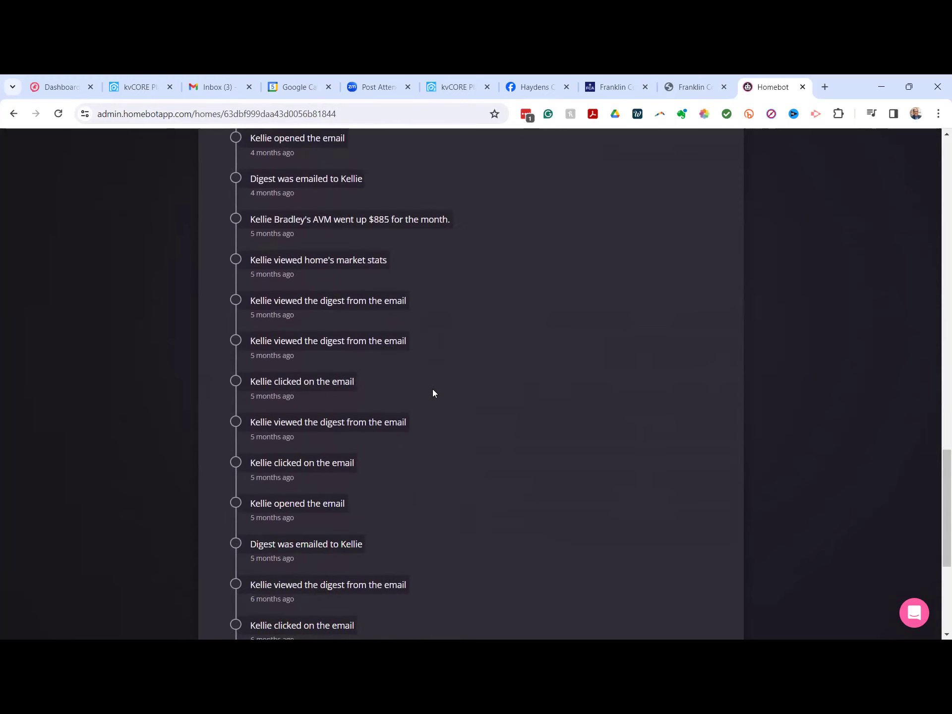
pyautogui.scroll(10, 545, 367)
pyautogui.scroll(15, 747, 290)
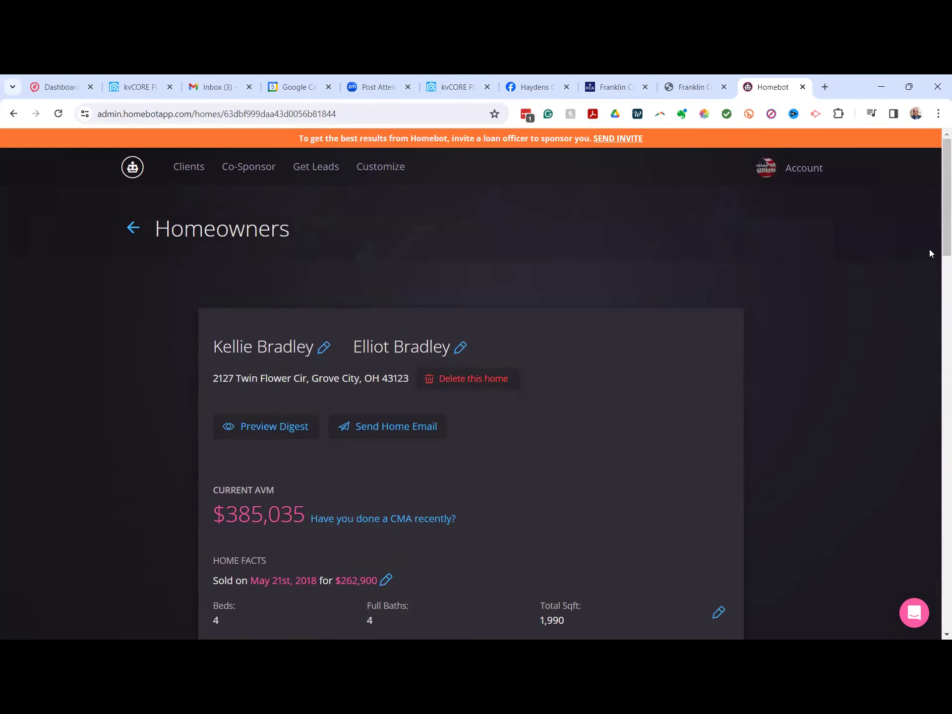
# Look over the account's profile, admin and support options, and glance again at the homeowner record's summary
pyautogui.click(808, 171)
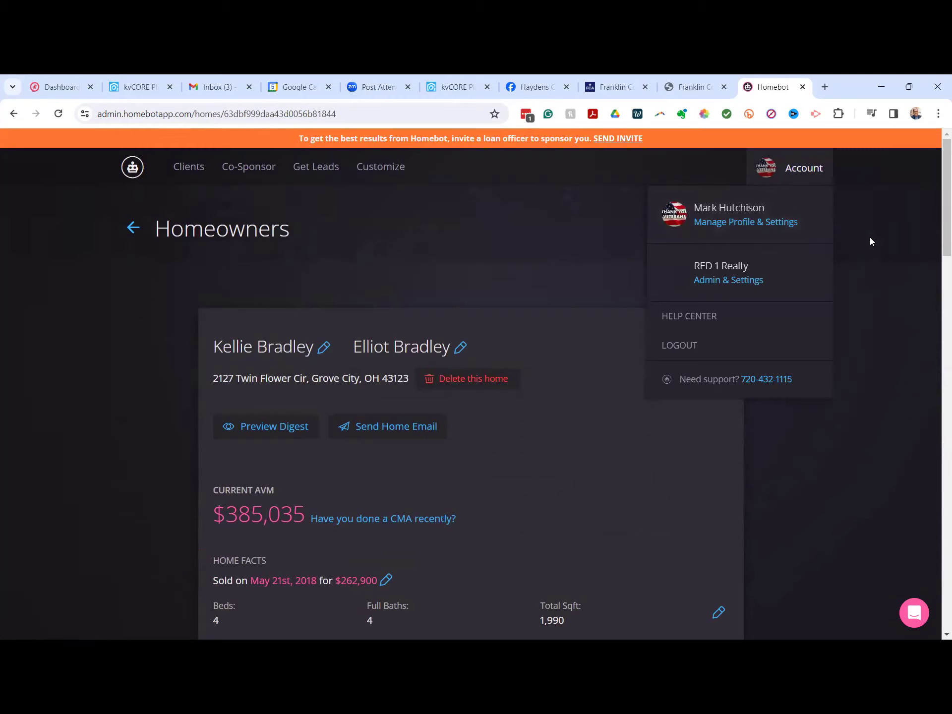
pyautogui.click(876, 269)
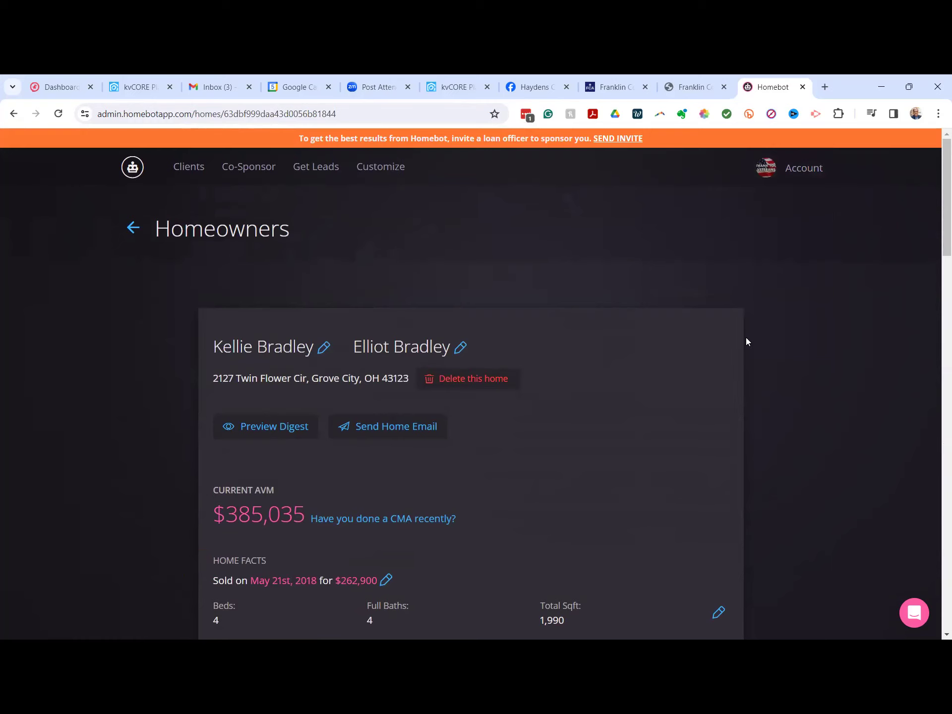
pyautogui.scroll(-7, 789, 341)
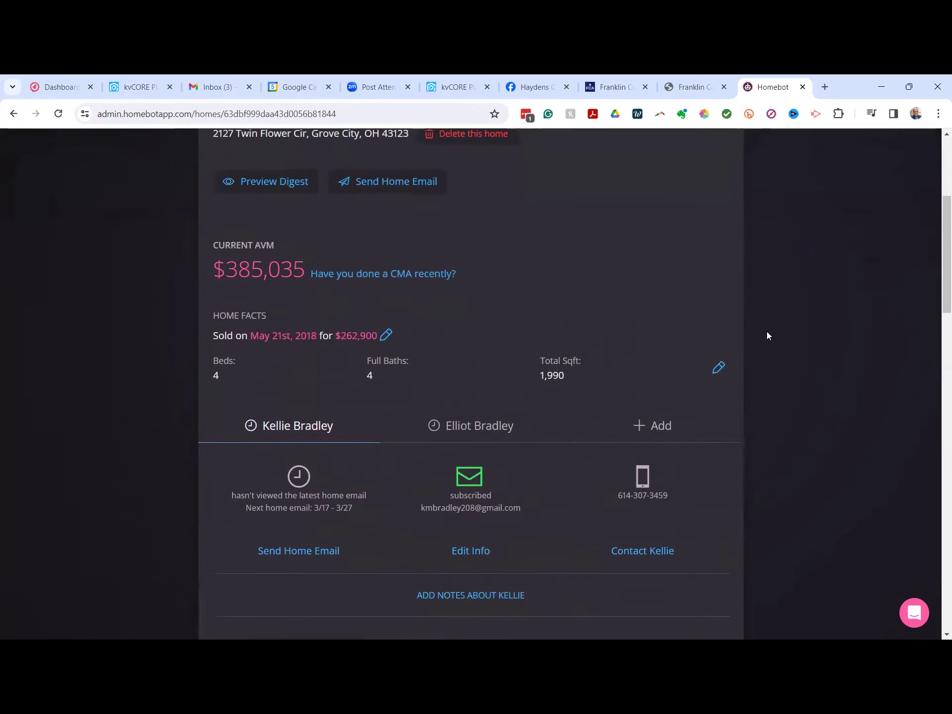
pyautogui.scroll(7, 339, 319)
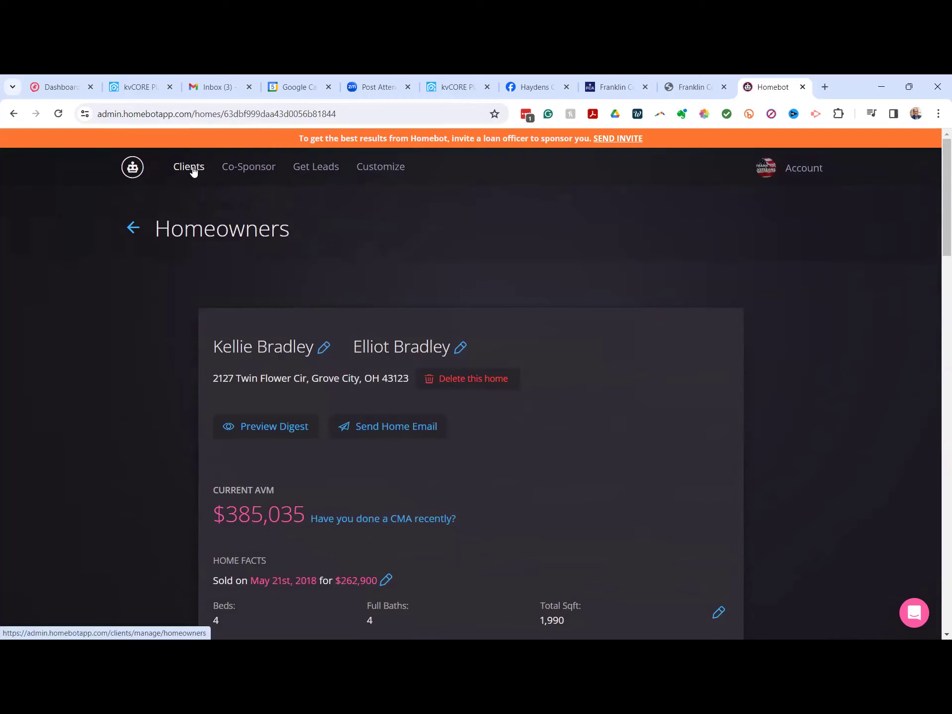
# Examine the homeowner's activity timeline back through about nine months of digest emails, opens and market-stat views
pyautogui.scroll(-5, 765, 378)
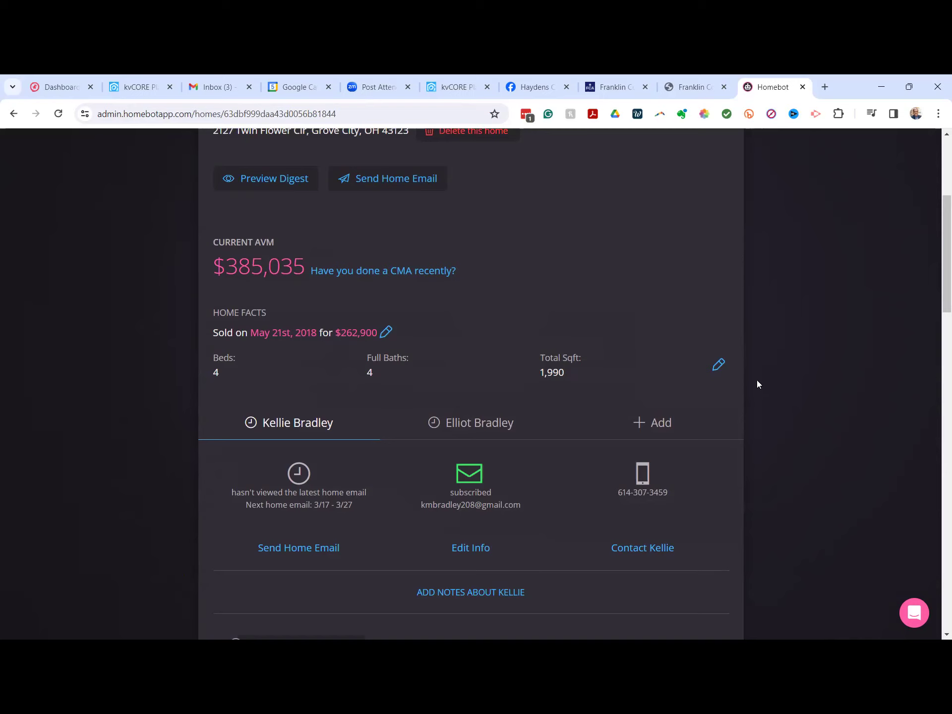
pyautogui.scroll(-7, 761, 355)
pyautogui.scroll(-15, 762, 354)
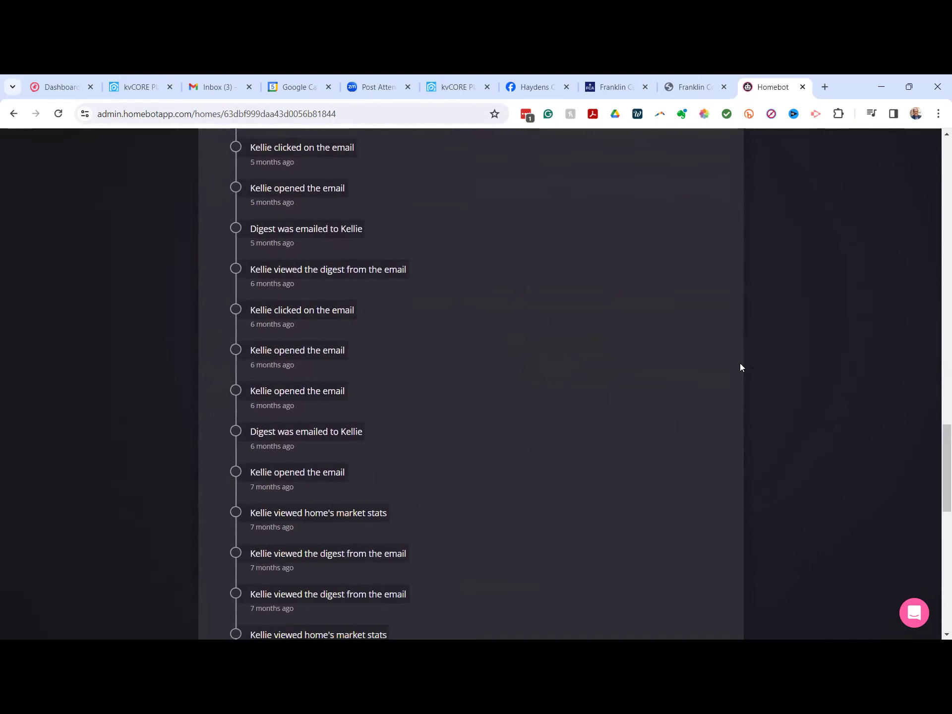
pyautogui.scroll(-6, 740, 364)
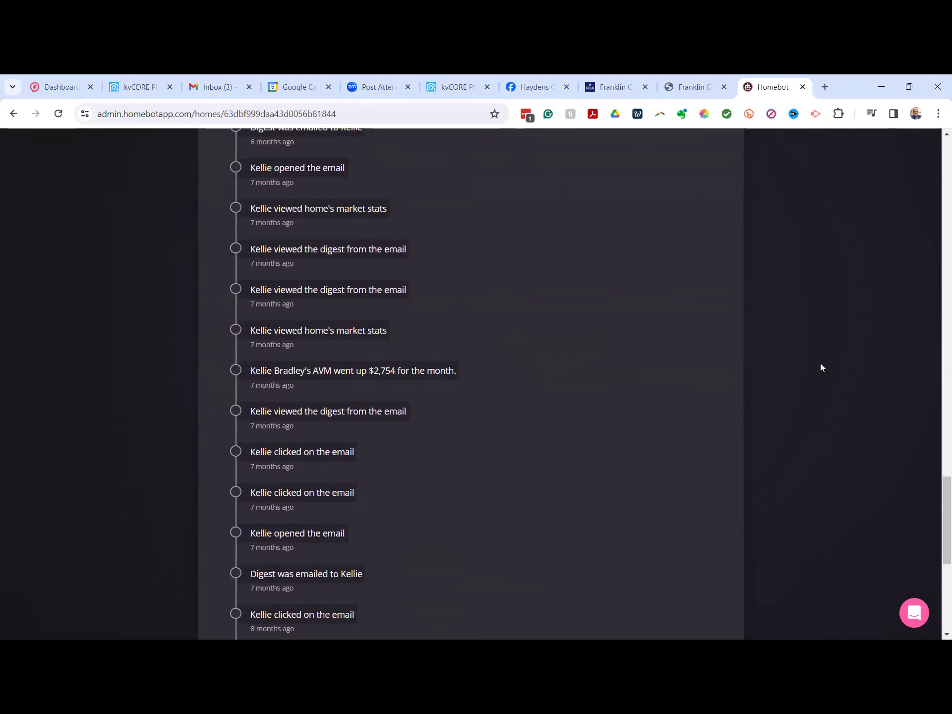
pyautogui.scroll(-12, 819, 364)
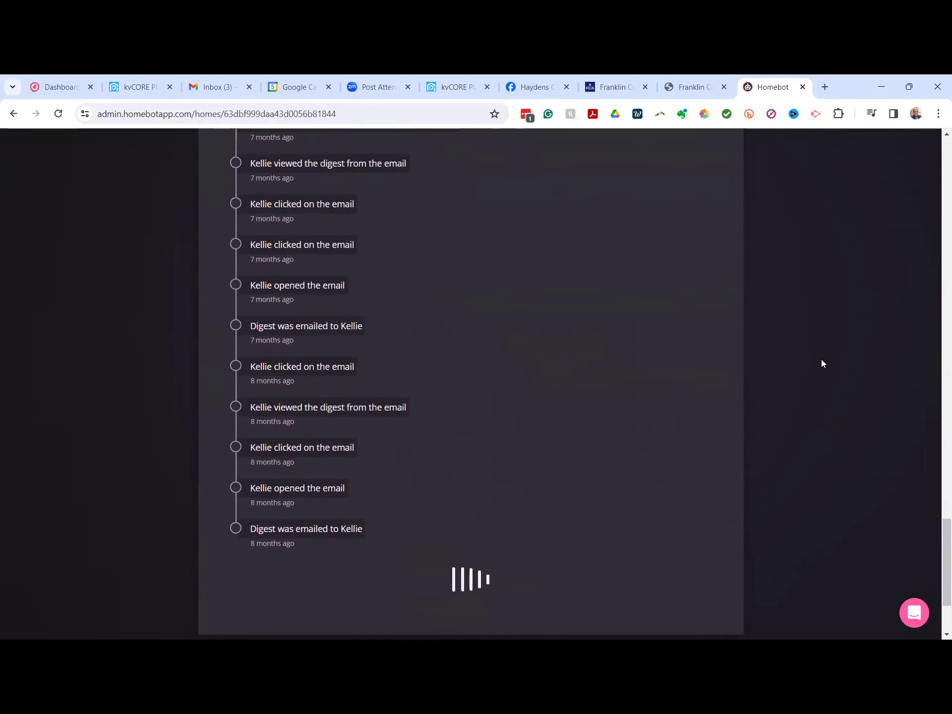
pyautogui.scroll(-4, 821, 364)
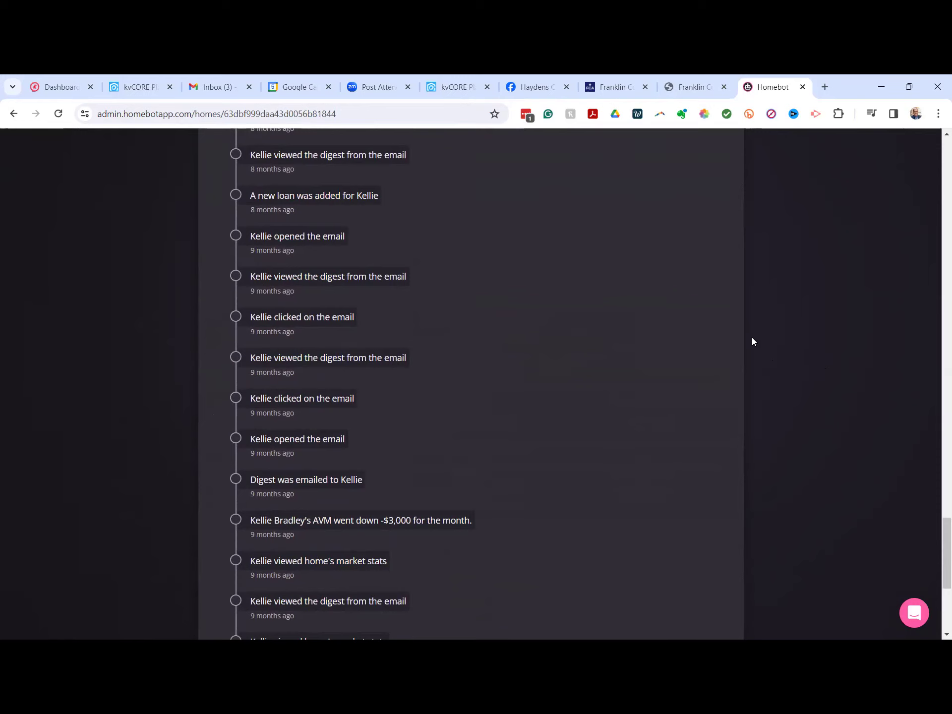
pyautogui.scroll(20, 761, 336)
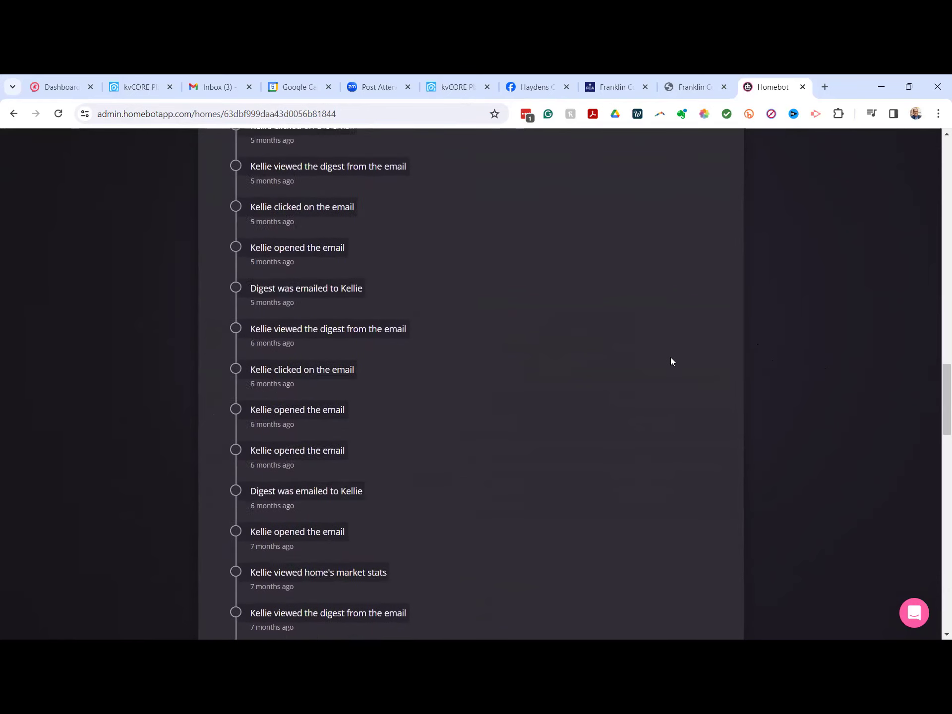
pyautogui.scroll(15, 671, 361)
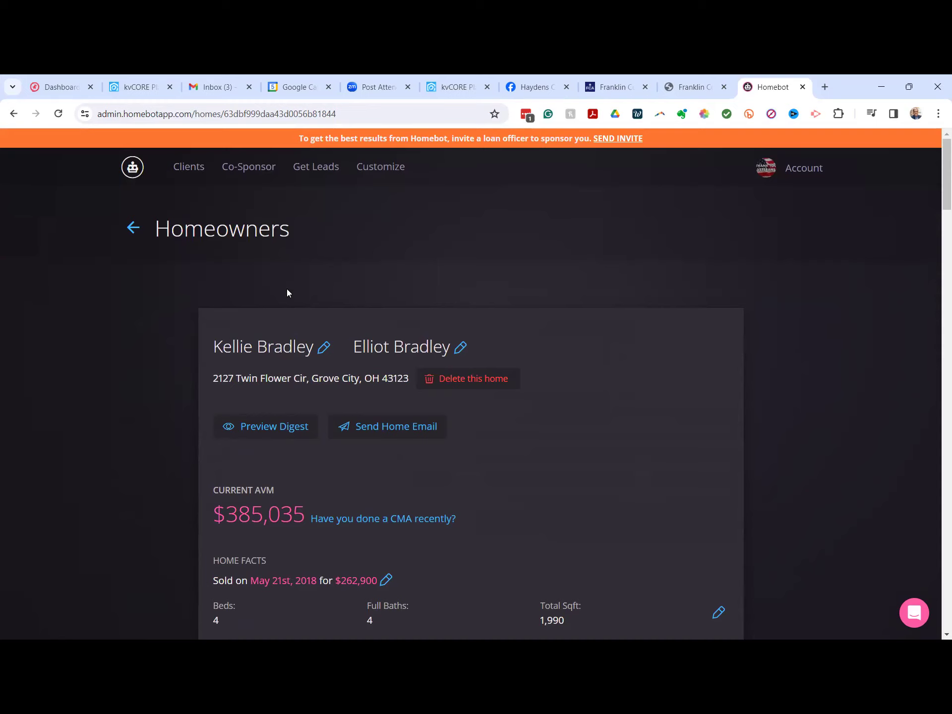
# Return to the managed homeowners list and open the record of the home valued at $245,101
pyautogui.click(190, 169)
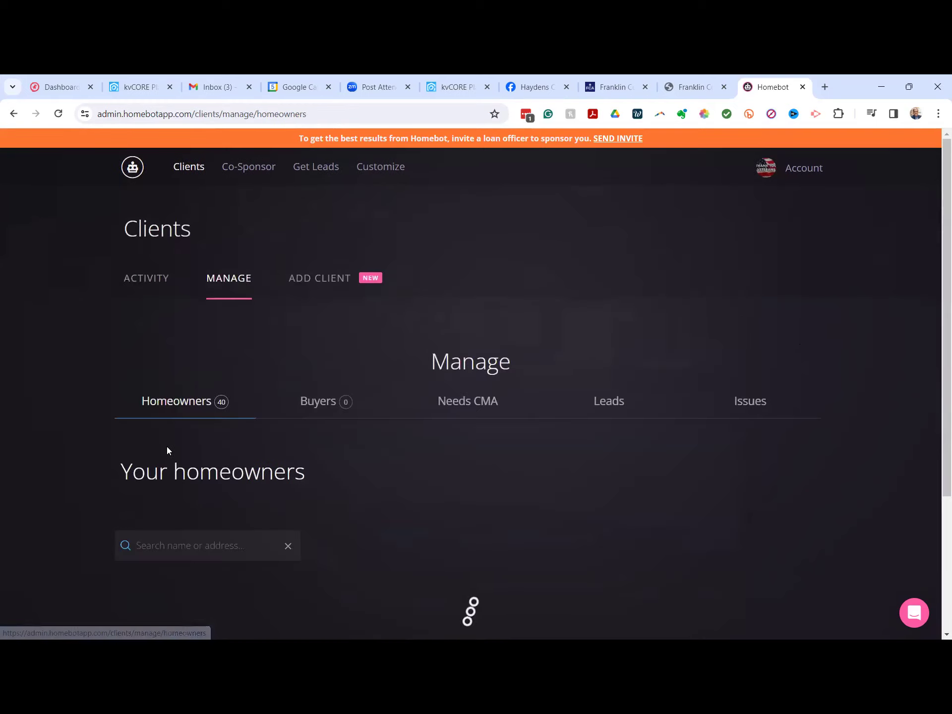
pyautogui.scroll(-7, 166, 446)
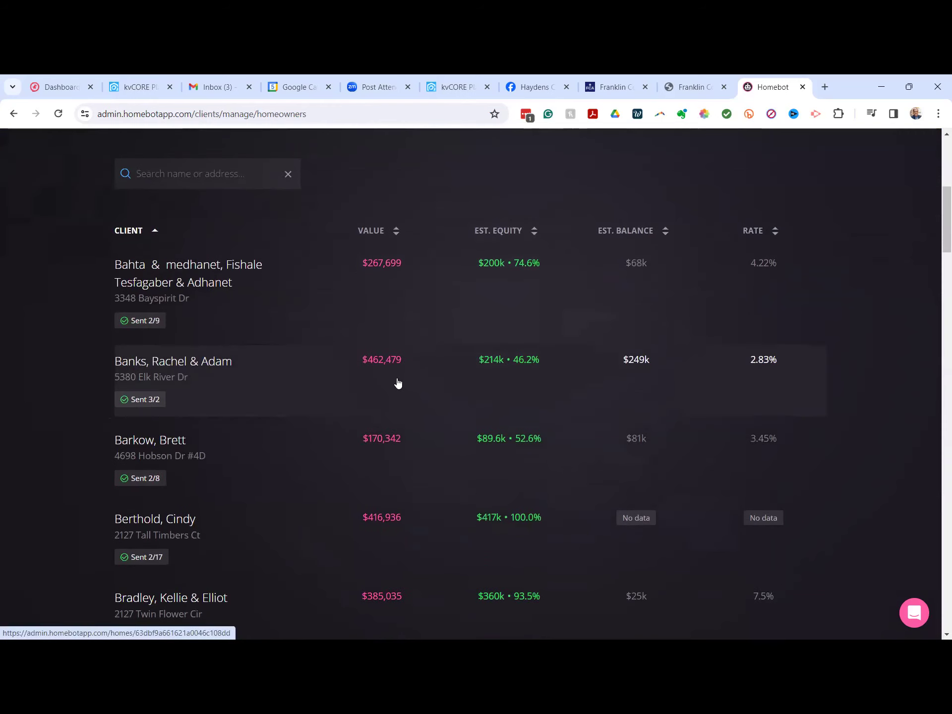
pyautogui.scroll(-3, 402, 376)
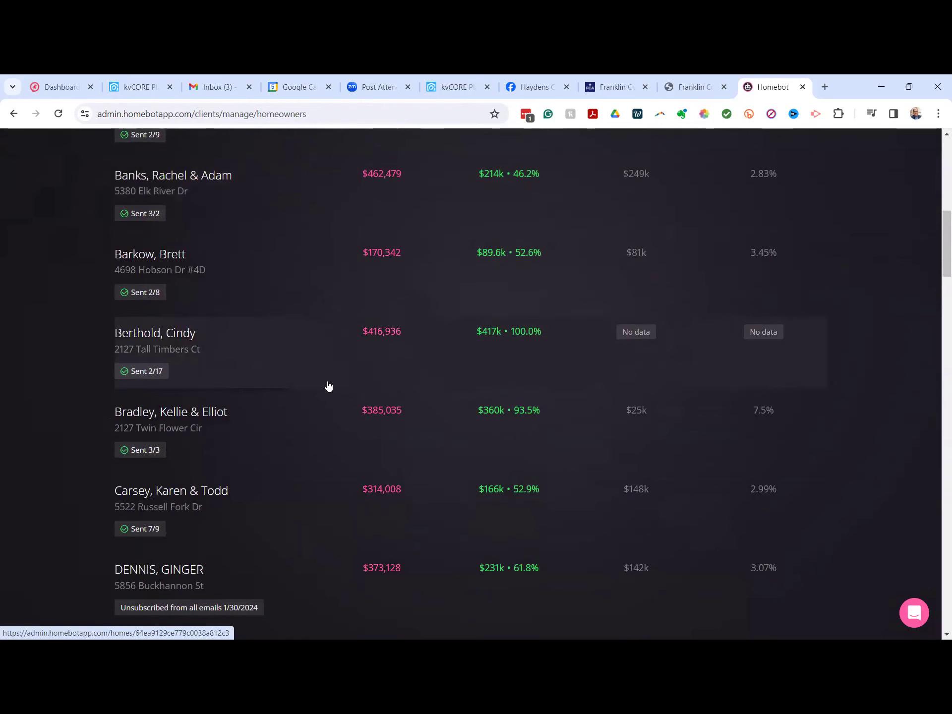
pyautogui.scroll(-4, 238, 395)
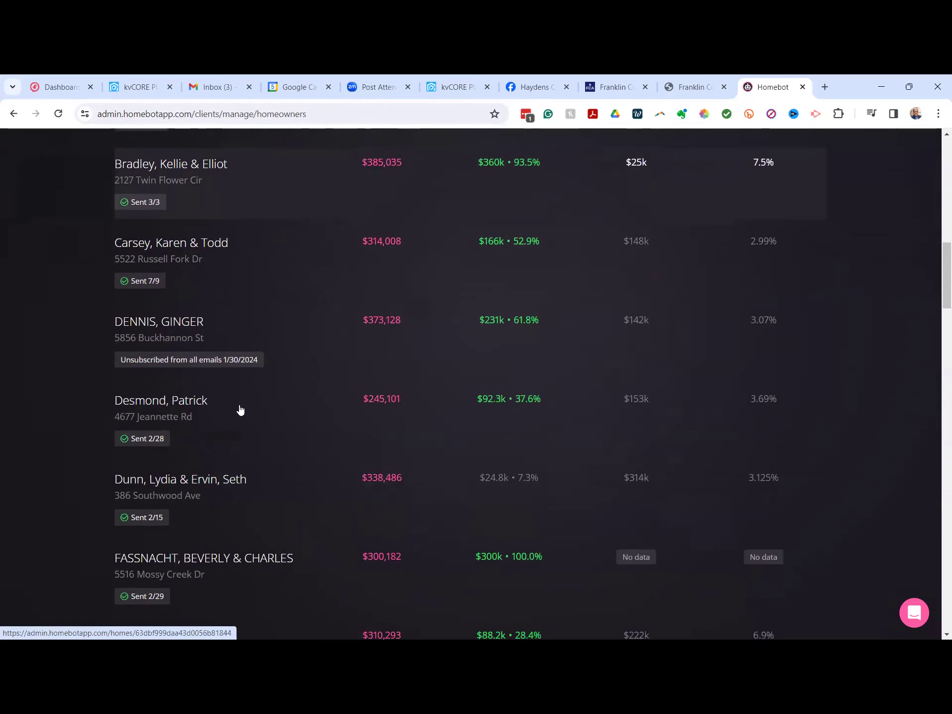
pyautogui.scroll(-2, 240, 412)
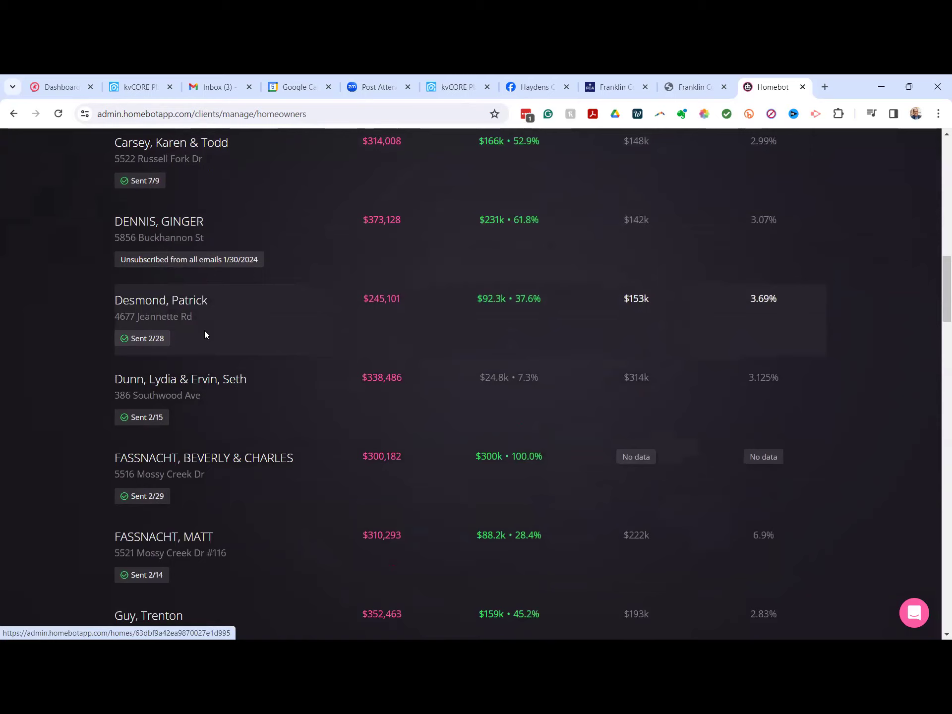
pyautogui.scroll(-1, 204, 330)
pyautogui.click(192, 281)
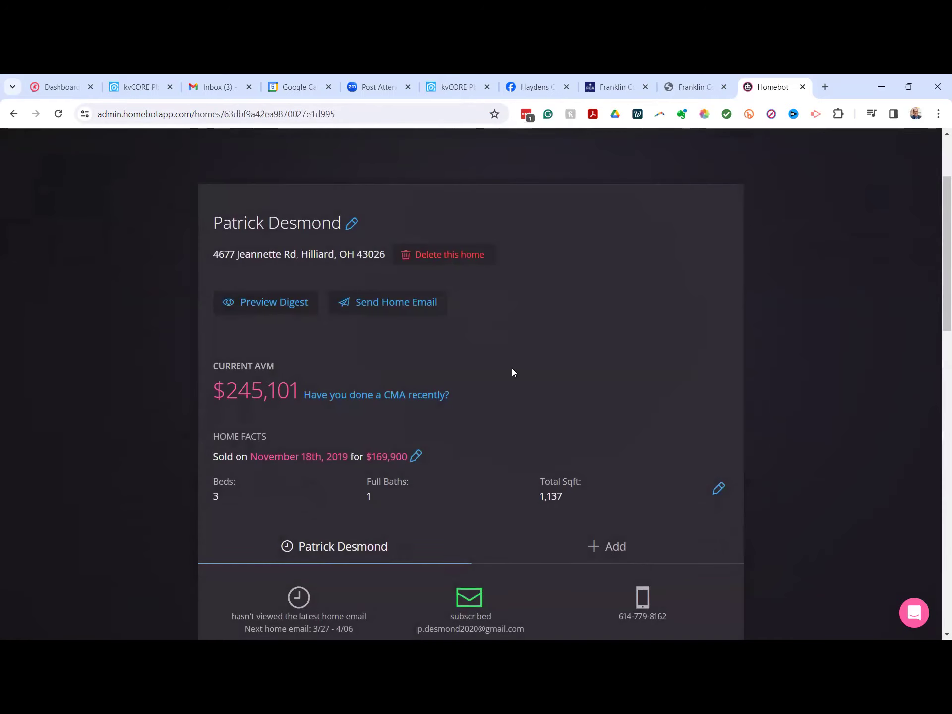
# Review this homeowner's valuation, home facts, contact details and complete activity timeline back to its oldest entry
pyautogui.scroll(-10, 512, 368)
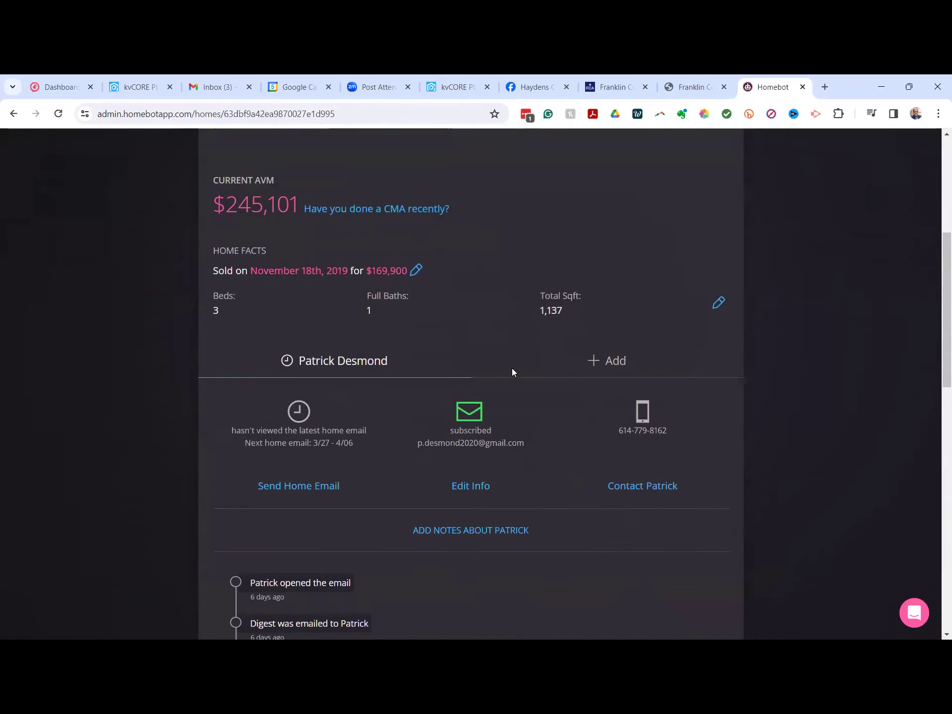
pyautogui.scroll(-10, 513, 373)
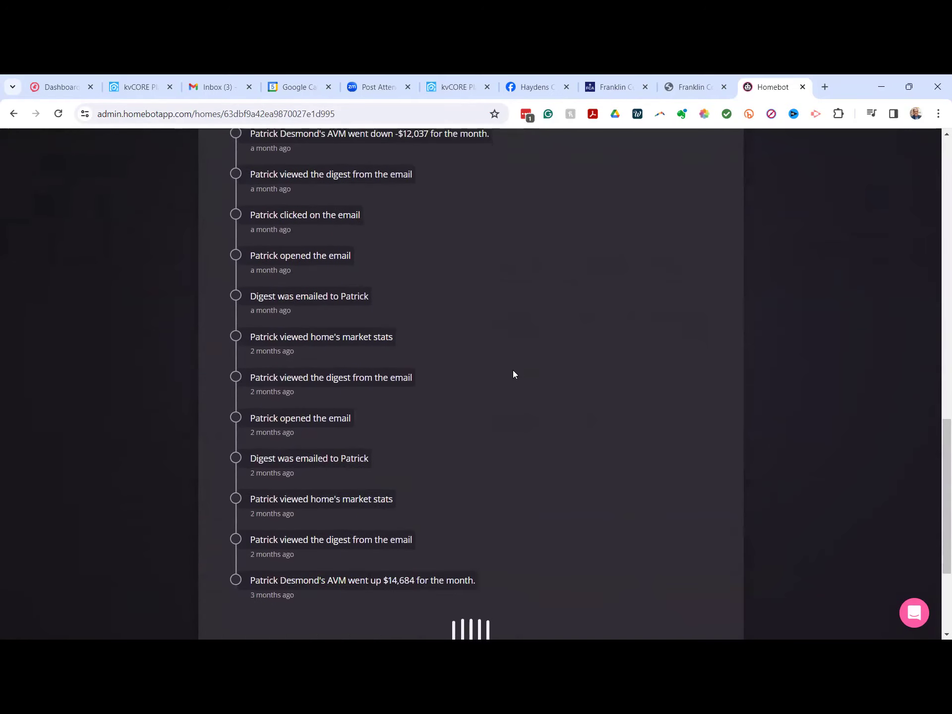
pyautogui.scroll(-15, 513, 372)
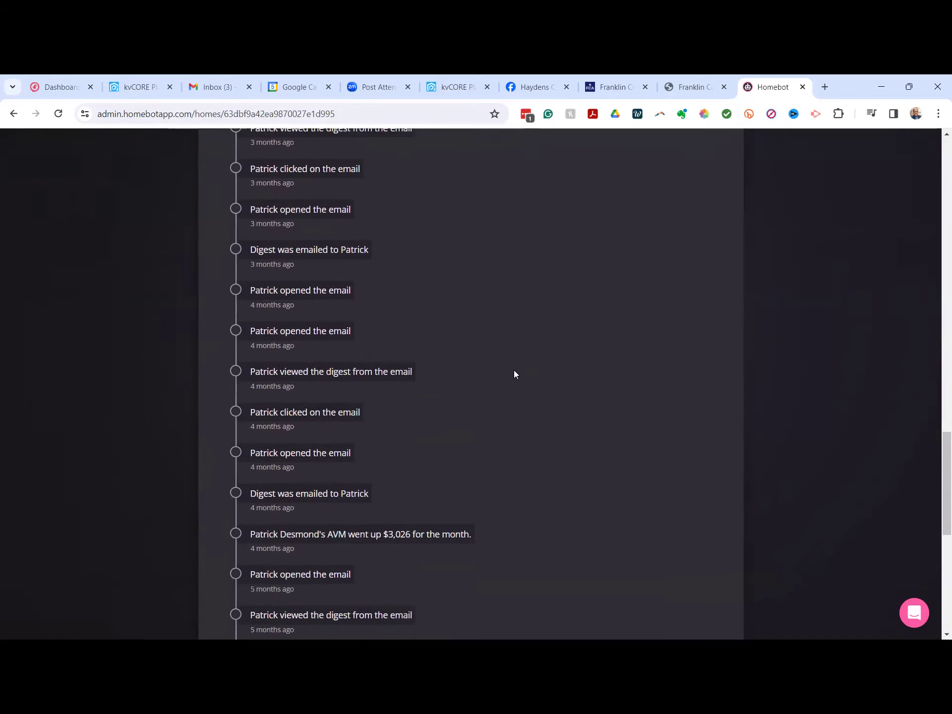
pyautogui.scroll(-15, 550, 373)
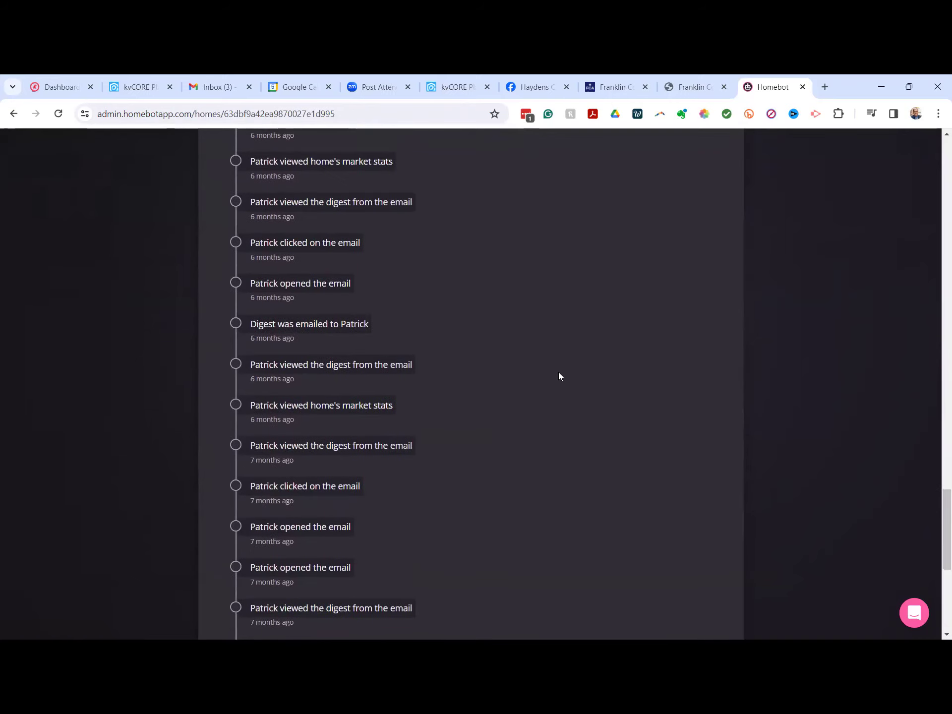
pyautogui.scroll(-7, 561, 373)
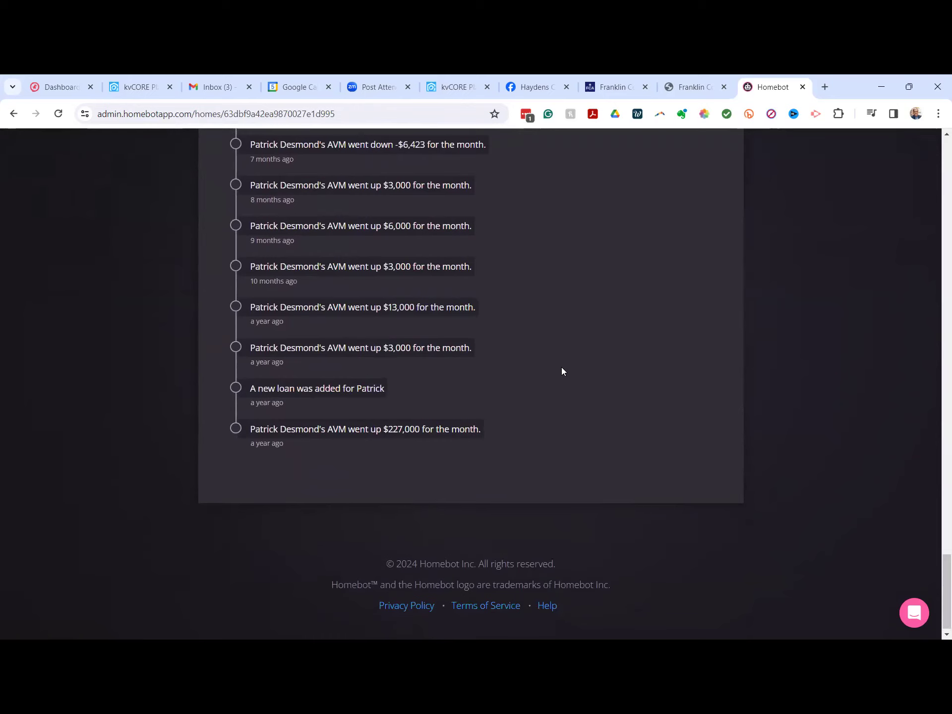
pyautogui.scroll(20, 863, 355)
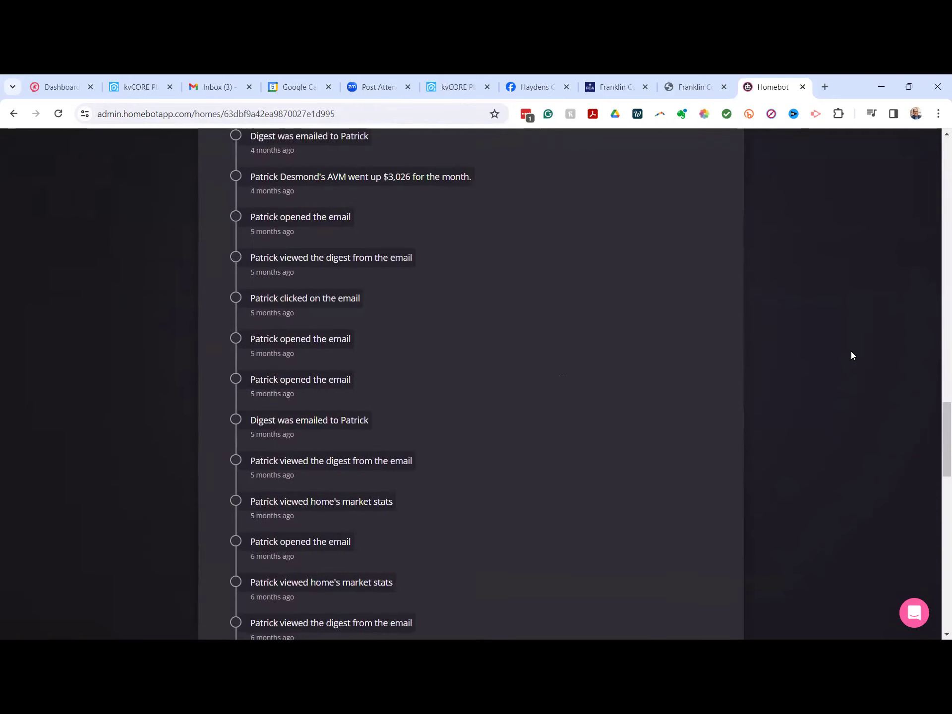
pyautogui.scroll(7, 846, 357)
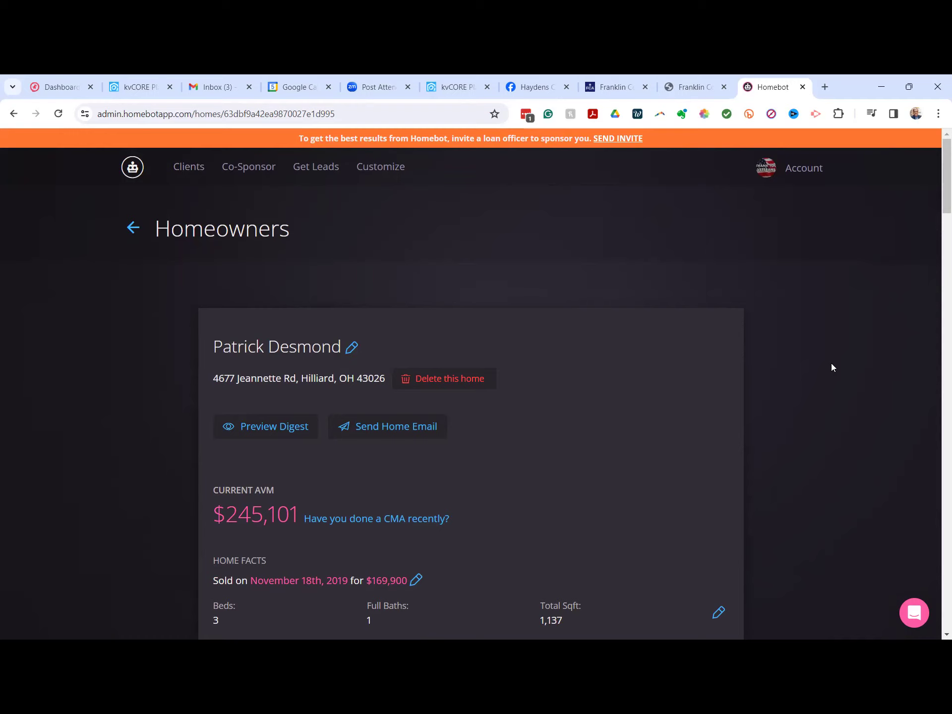
# Go over the last six months of the homeowner's timeline again, checking digest opens, clicks and market-stat views
pyautogui.scroll(-9, 710, 394)
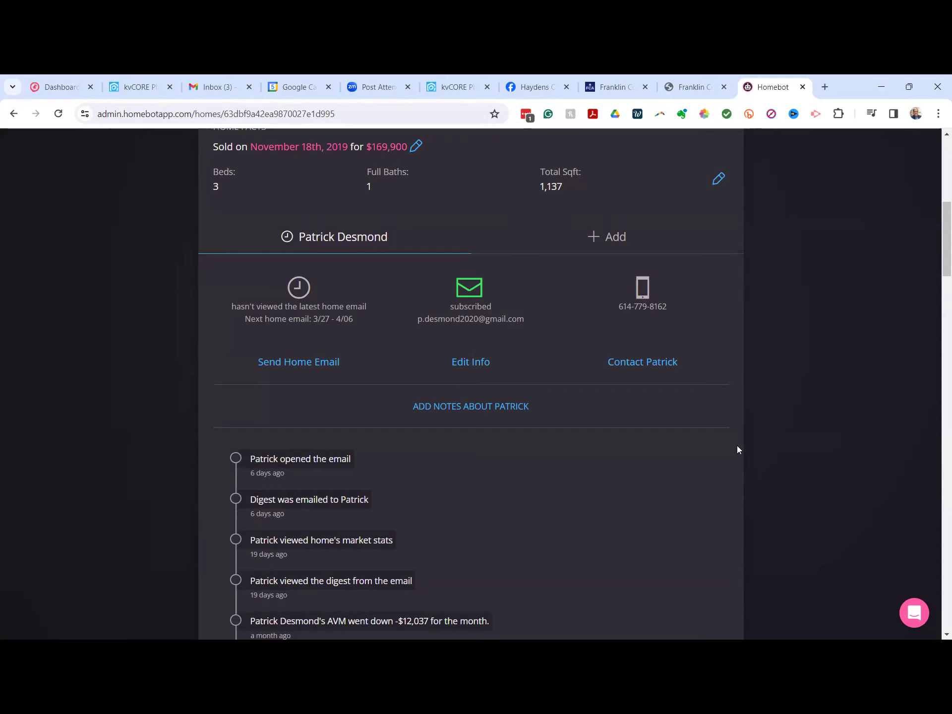
pyautogui.scroll(-10, 741, 443)
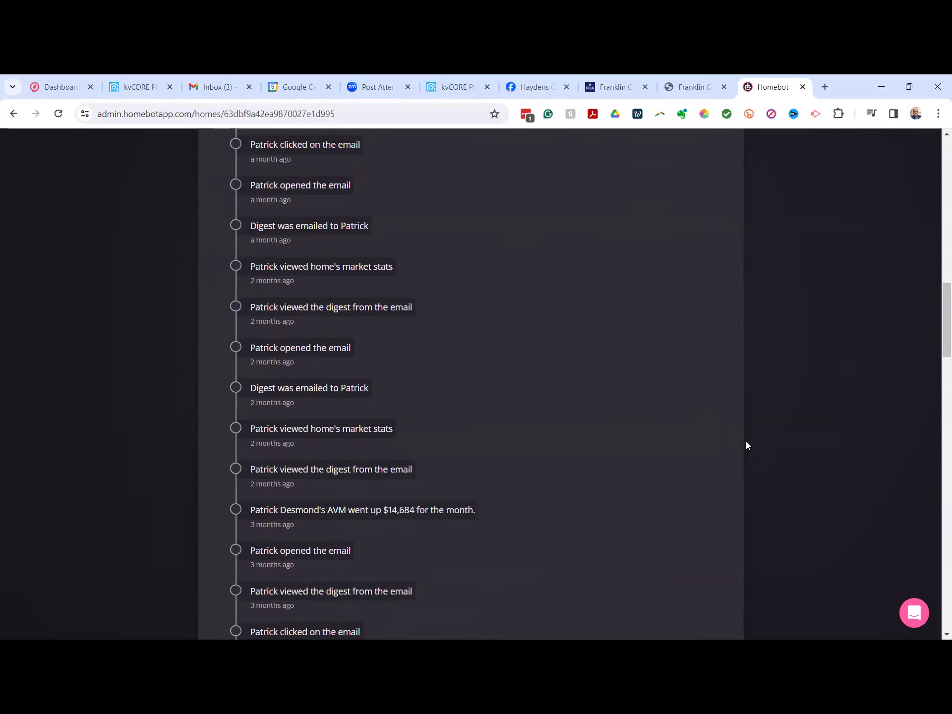
pyautogui.scroll(-4, 746, 443)
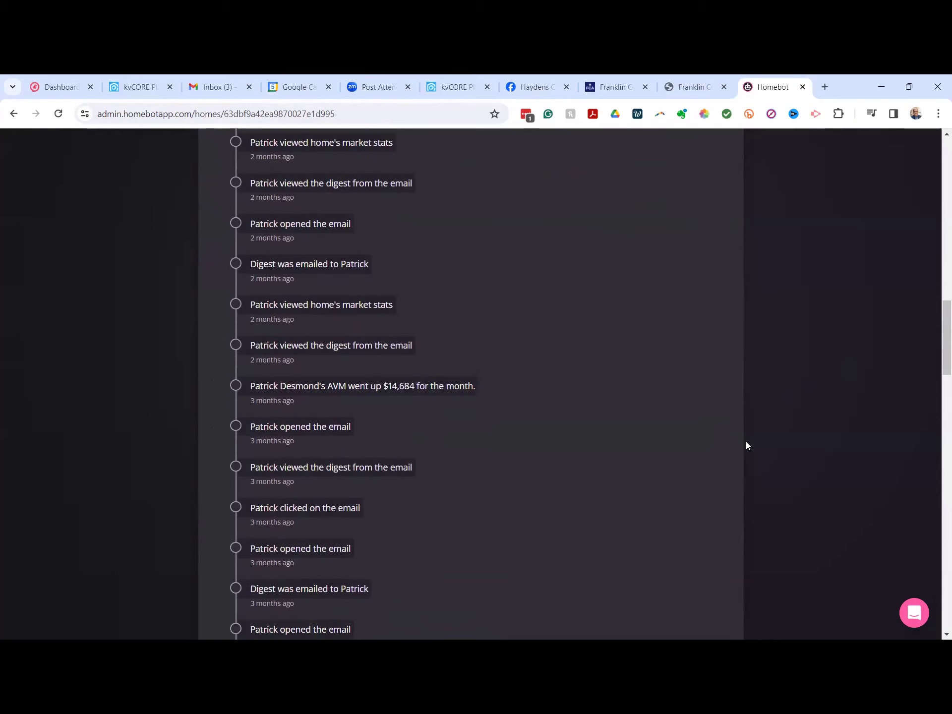
pyautogui.scroll(-7, 749, 446)
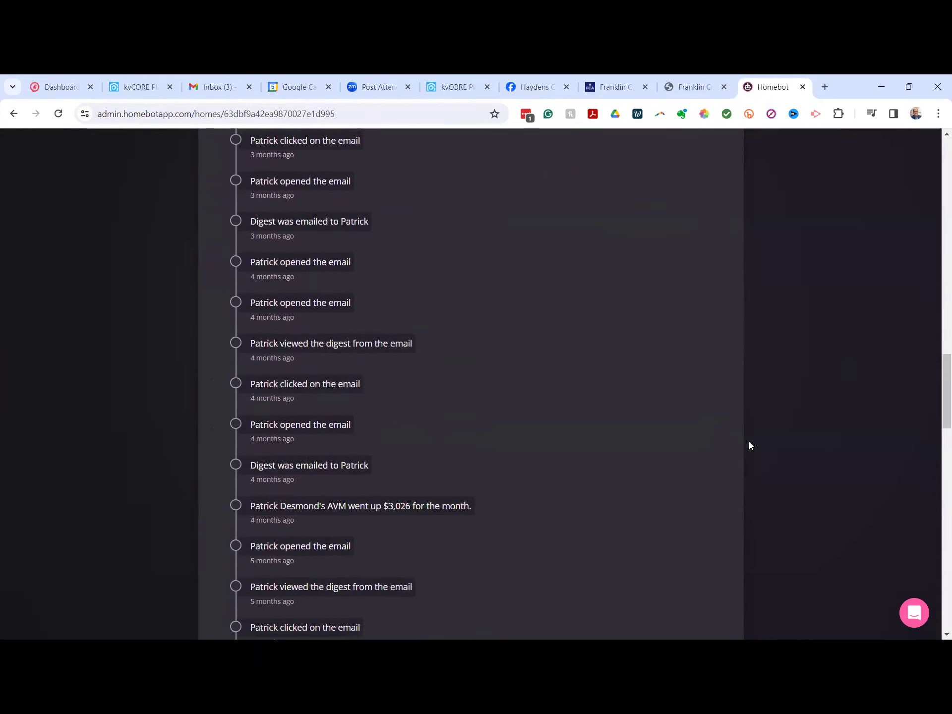
pyautogui.scroll(-7, 749, 445)
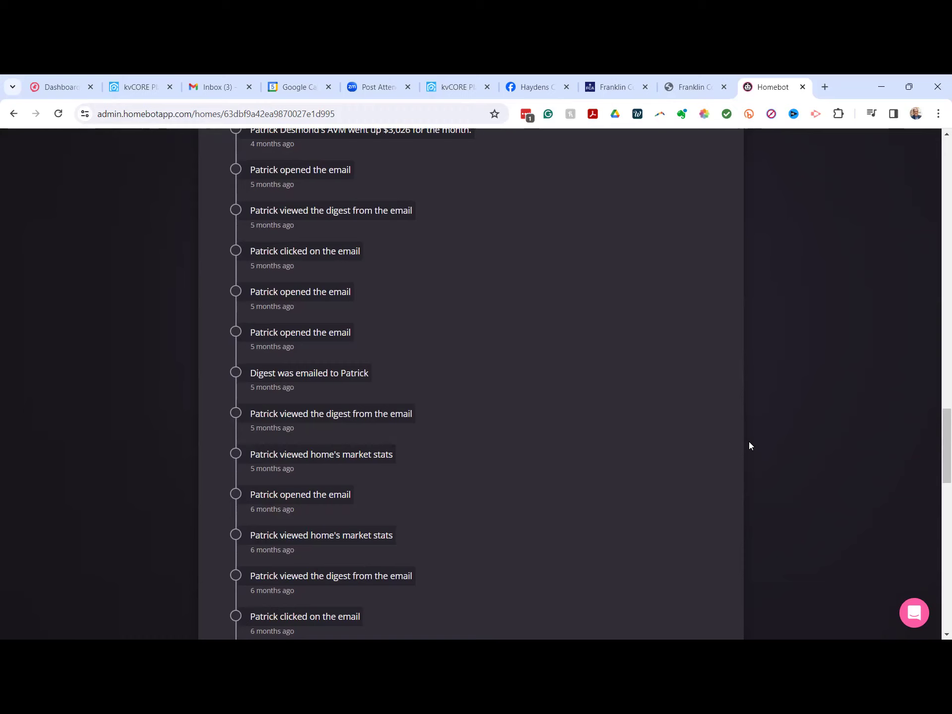
pyautogui.scroll(20, 529, 498)
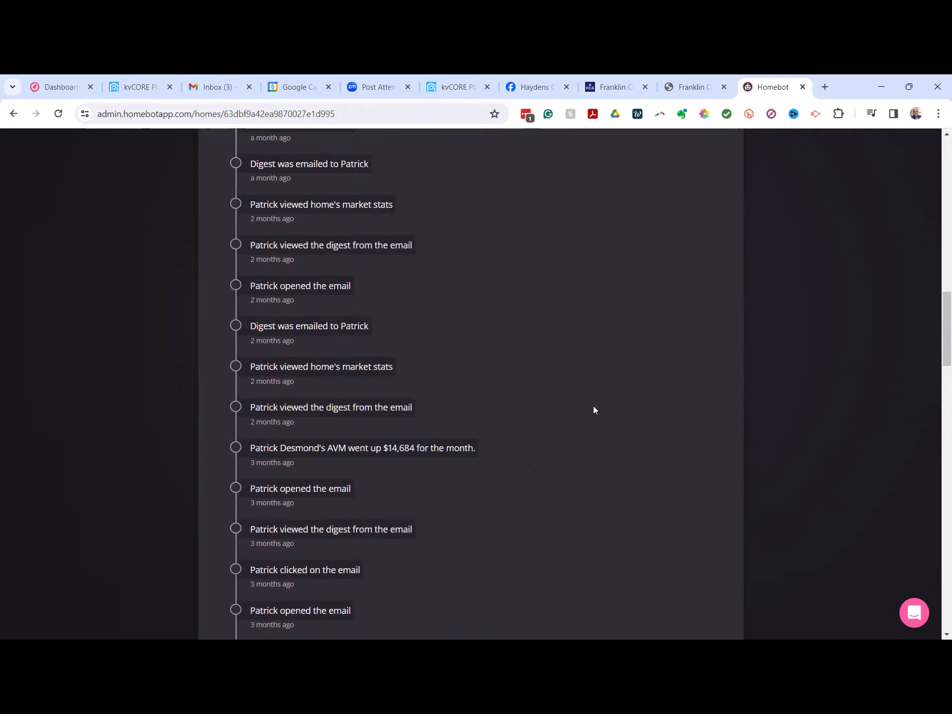
pyautogui.scroll(8, 595, 401)
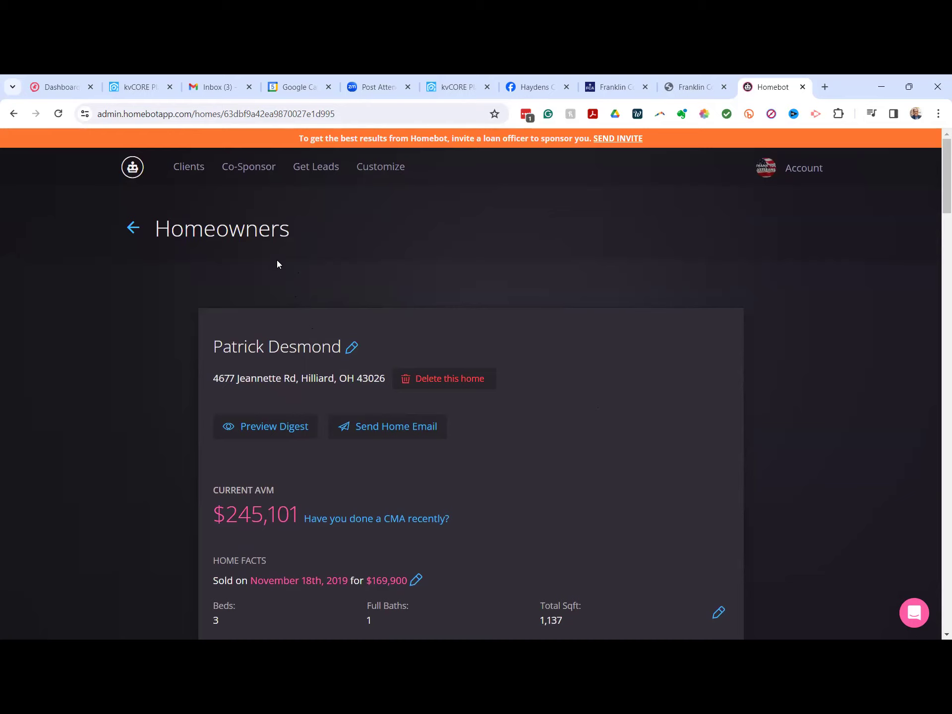
# Open the lender co-sponsor page and review the first set of suggested lenders and the invited lender
pyautogui.click(256, 171)
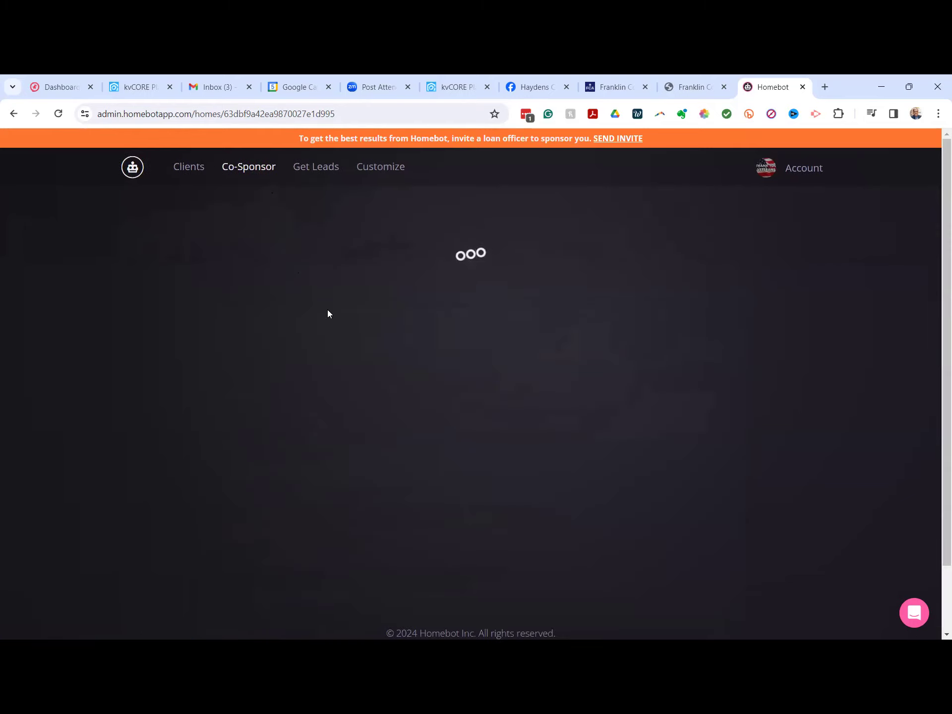
pyautogui.scroll(-1, 327, 309)
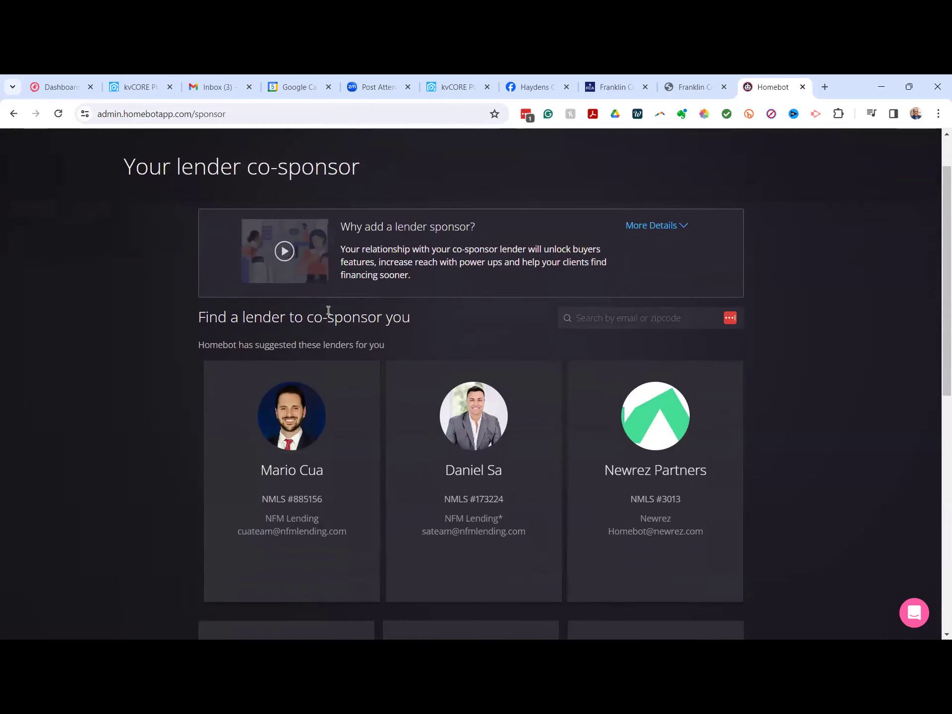
pyautogui.scroll(-10, 332, 320)
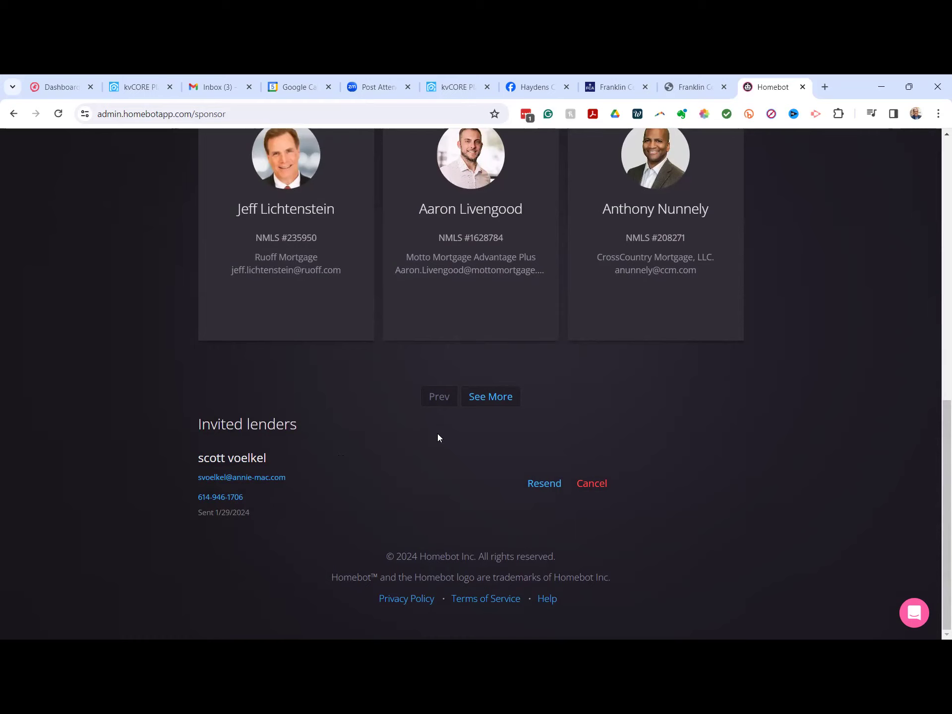
pyautogui.scroll(7, 437, 433)
pyautogui.scroll(-5, 438, 433)
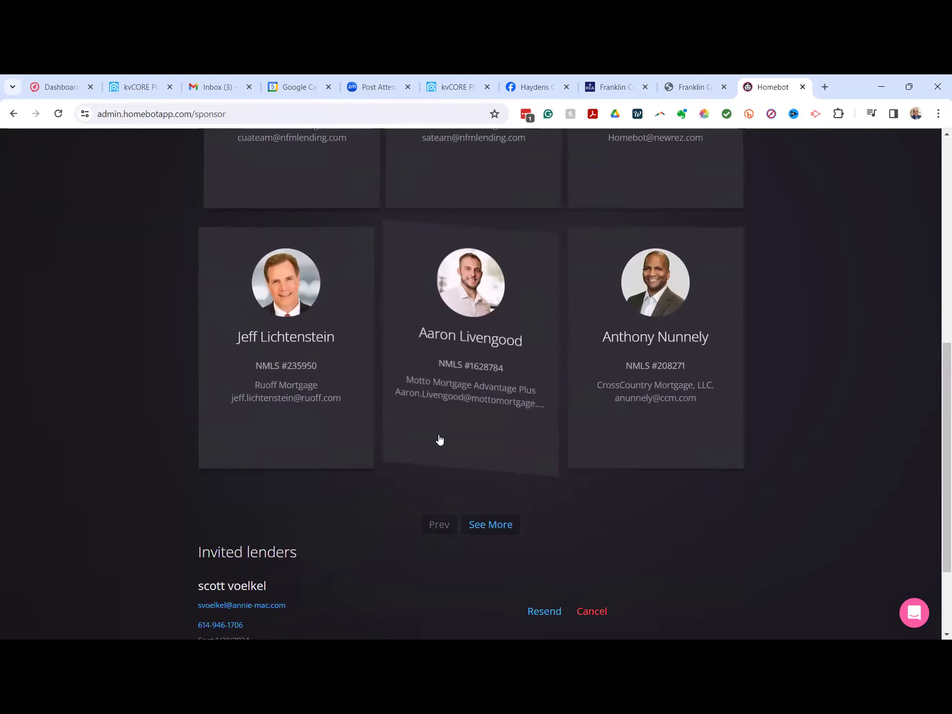
pyautogui.scroll(3, 438, 435)
pyautogui.scroll(-5, 438, 436)
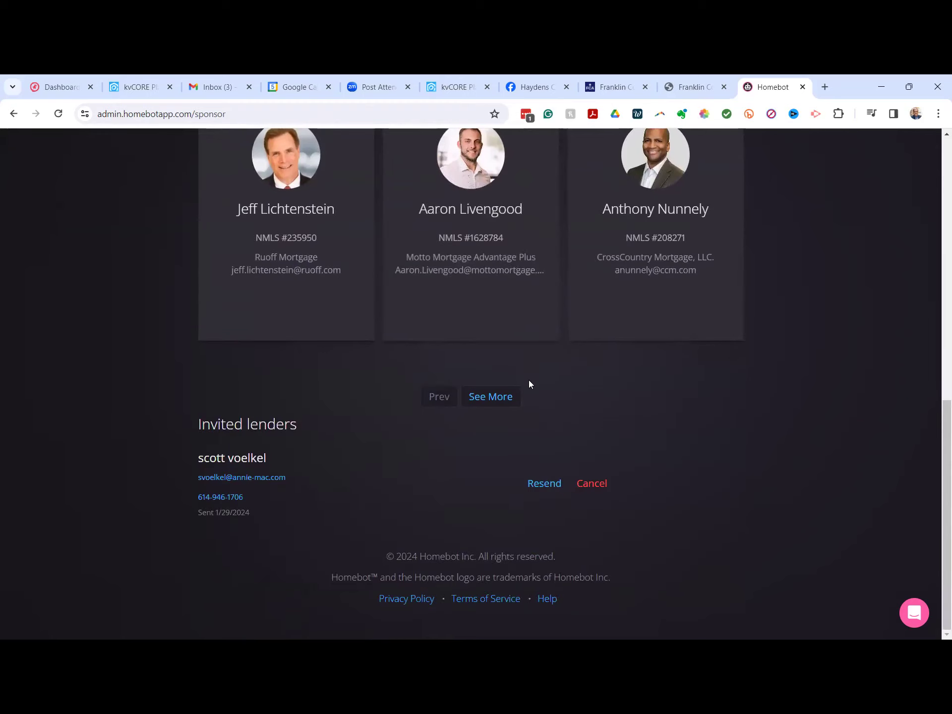
# Browse the second and third pages of suggested co-sponsor lenders
pyautogui.click(491, 396)
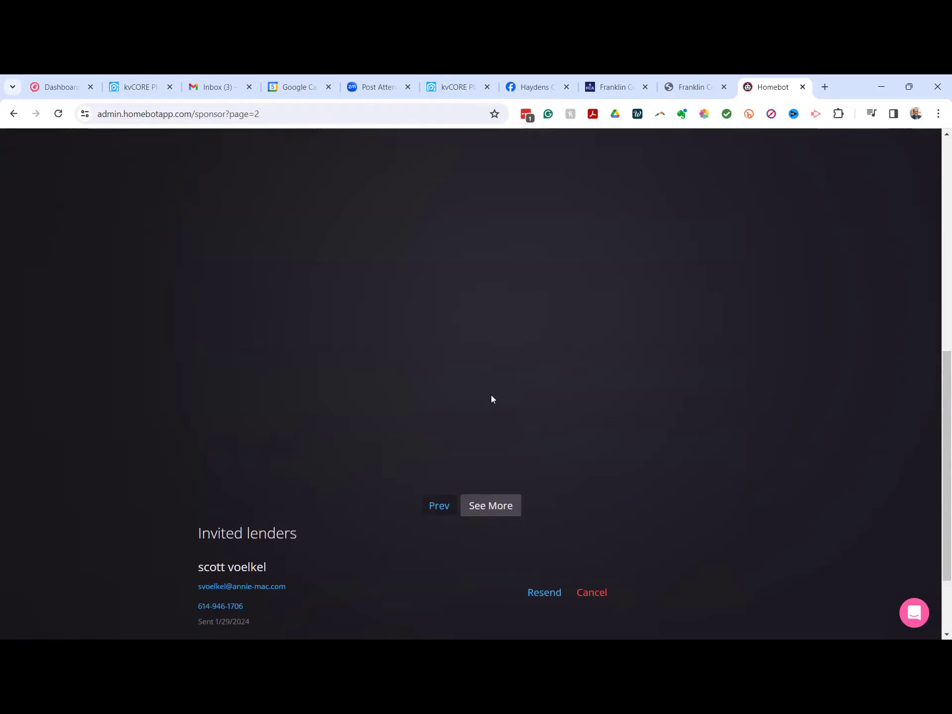
pyautogui.scroll(1, 491, 397)
pyautogui.scroll(-1, 532, 420)
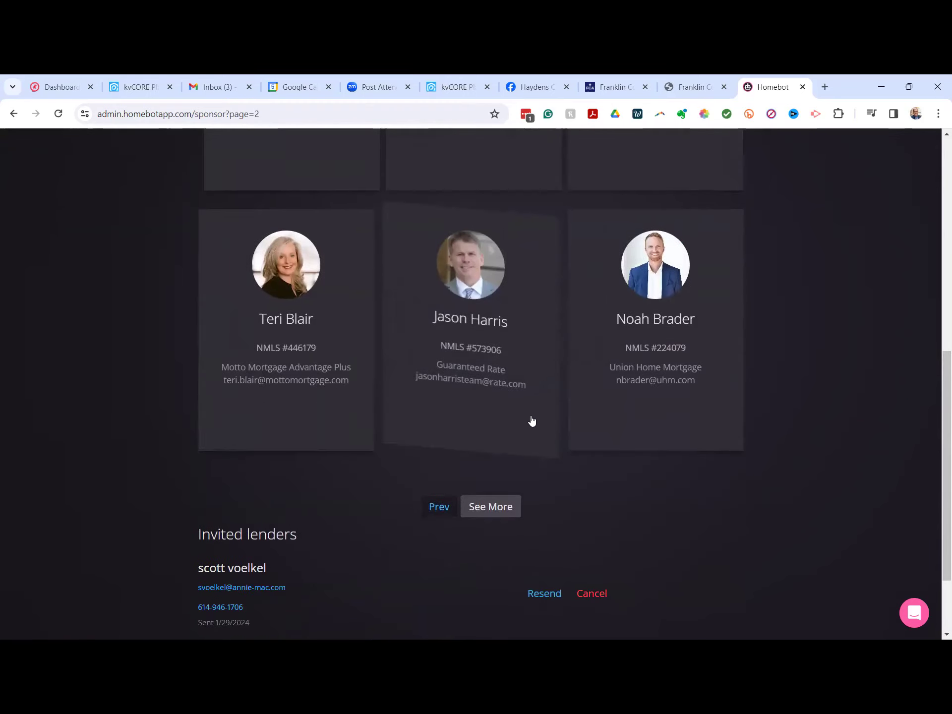
pyautogui.scroll(-2, 572, 415)
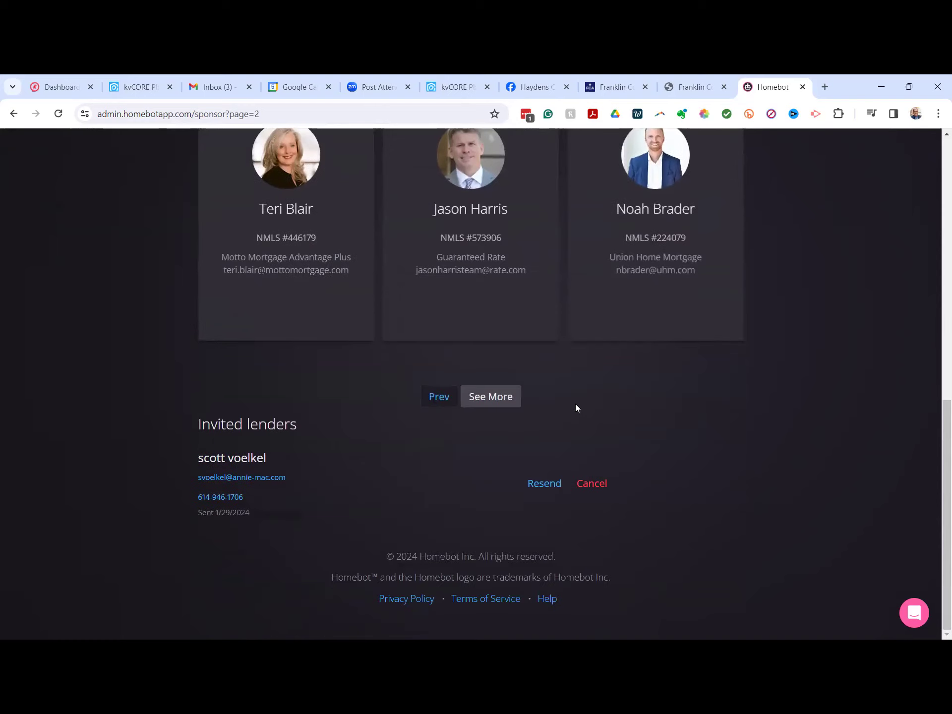
pyautogui.click(519, 397)
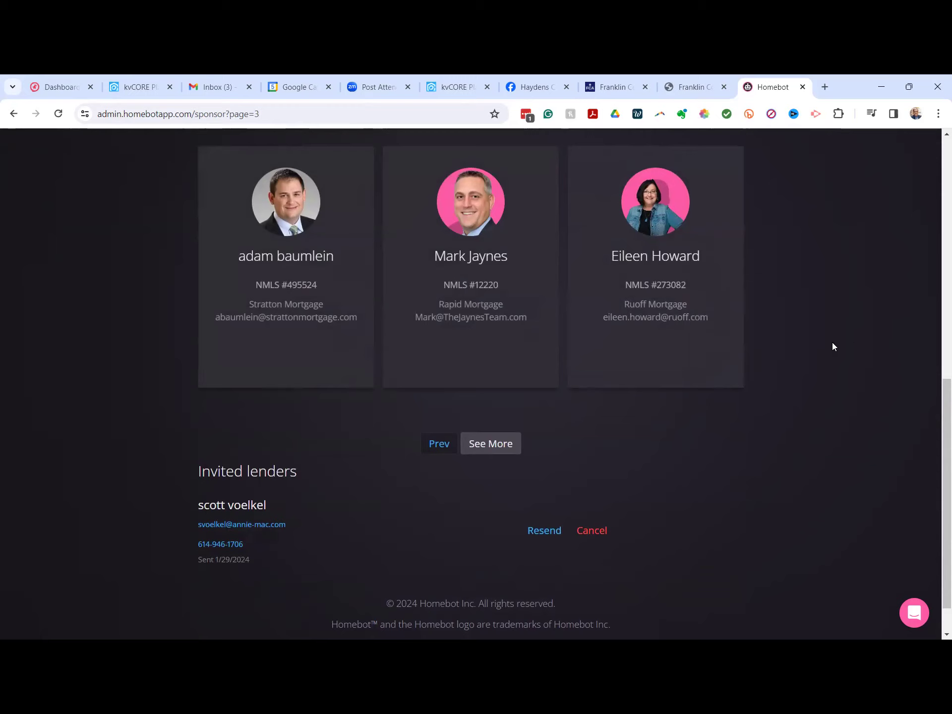
pyautogui.scroll(4, 821, 352)
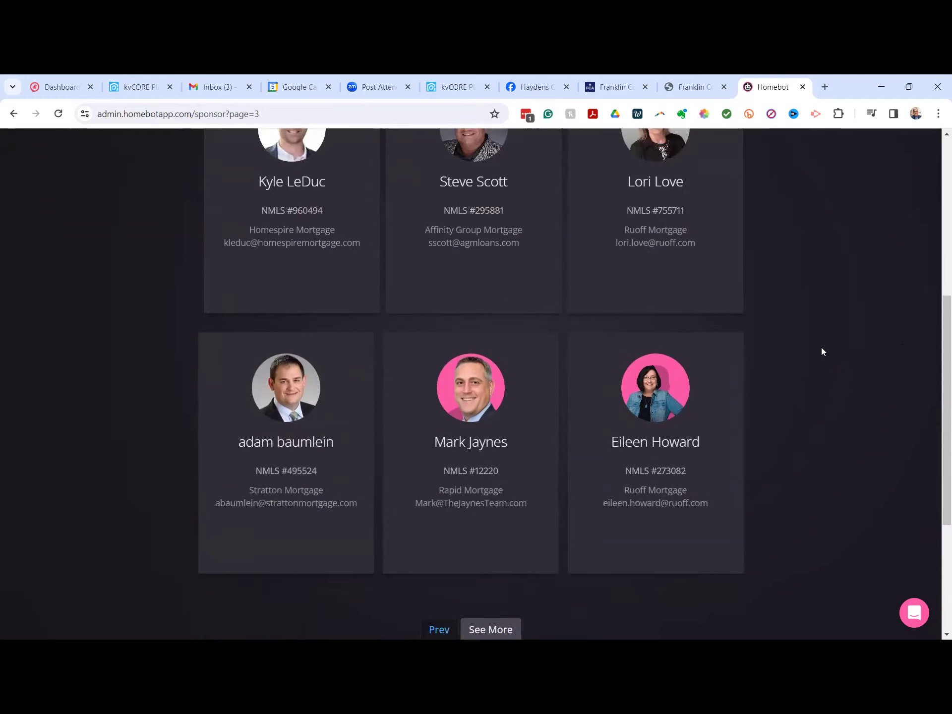
pyautogui.scroll(-1, 820, 352)
pyautogui.scroll(-1, 821, 352)
pyautogui.scroll(-1, 821, 350)
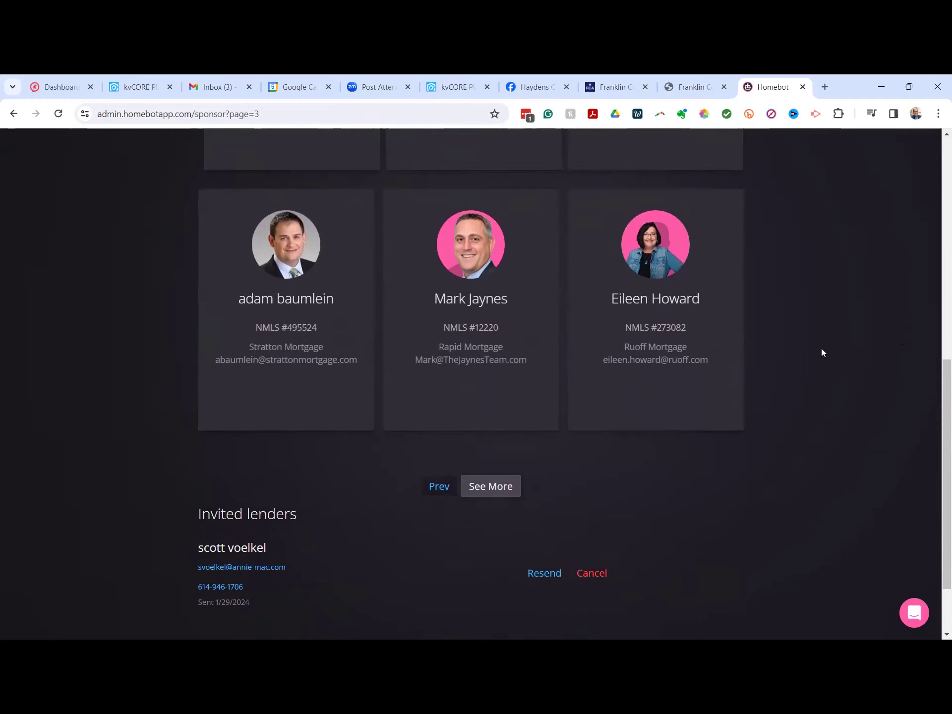
# Bring up the fourth page of suggested co-sponsor lenders and look through its entries
pyautogui.click(490, 445)
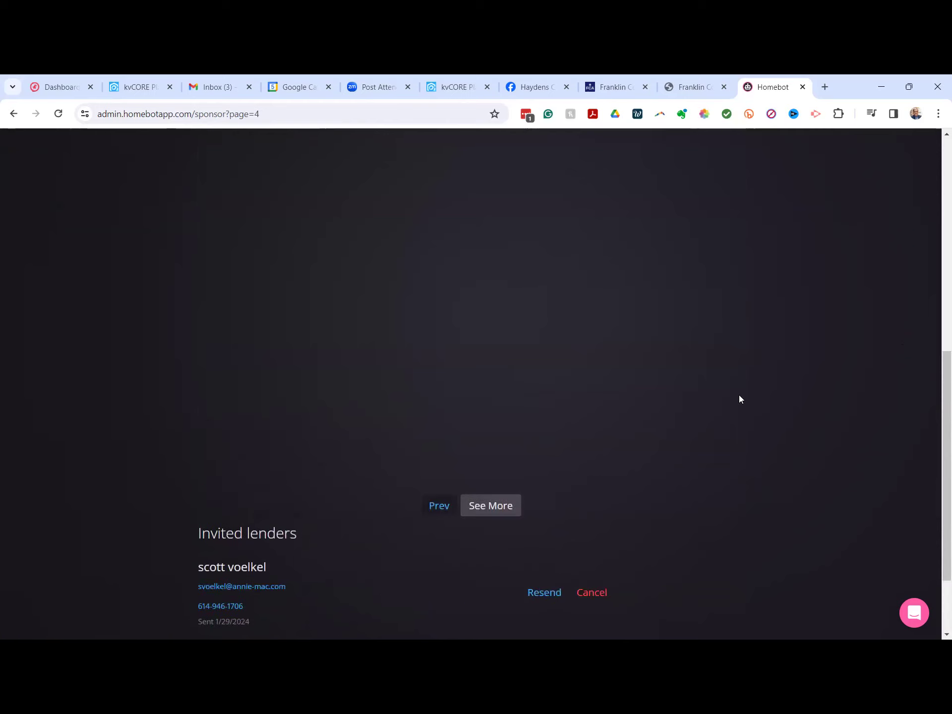
pyautogui.scroll(13, 805, 393)
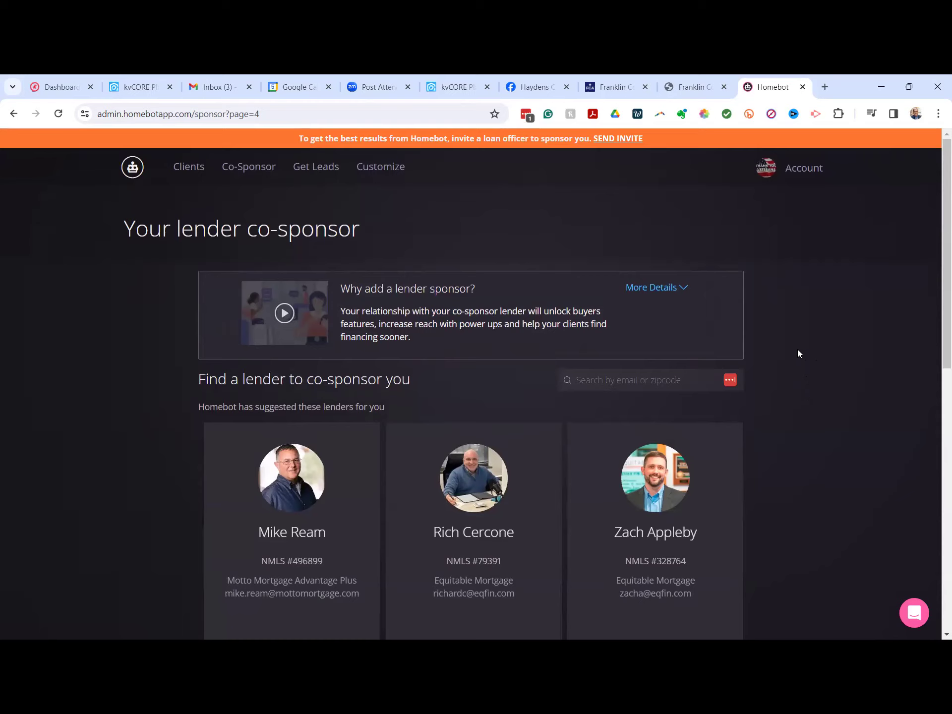
pyautogui.scroll(-8, 798, 350)
pyautogui.scroll(-3, 798, 351)
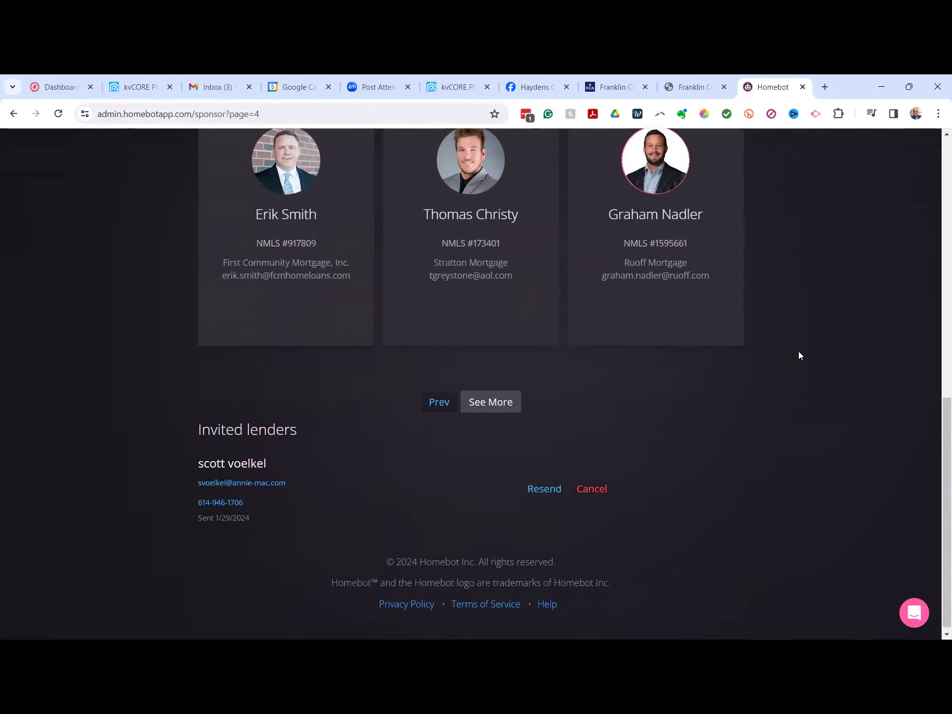
pyautogui.click(491, 397)
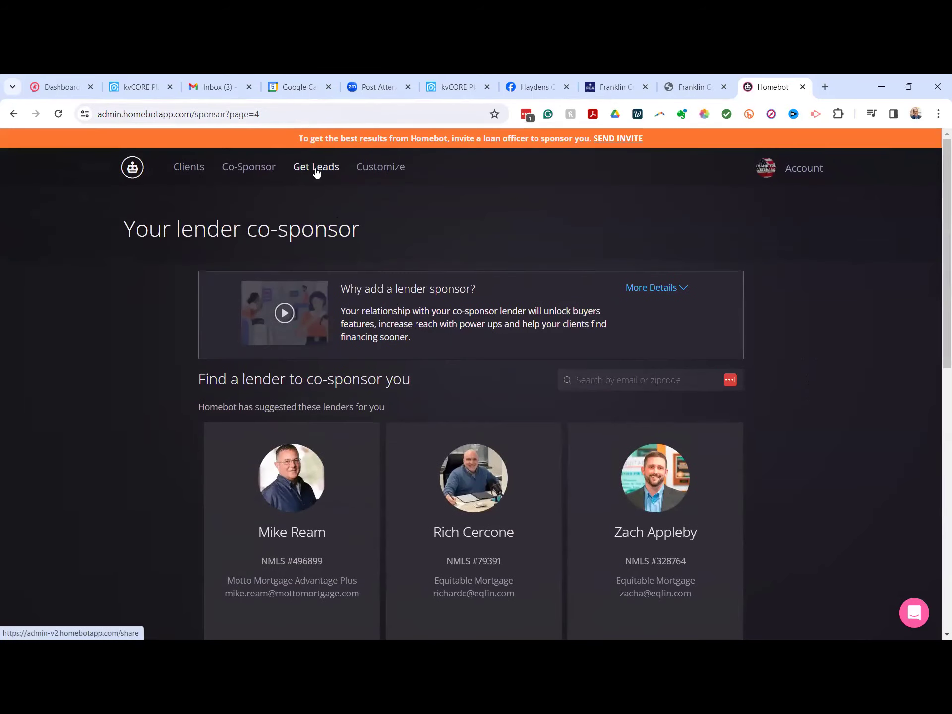
# Open the Get Leads page and review the Homebot signup page promotion, including where its homeowner lead links can be used
pyautogui.click(316, 167)
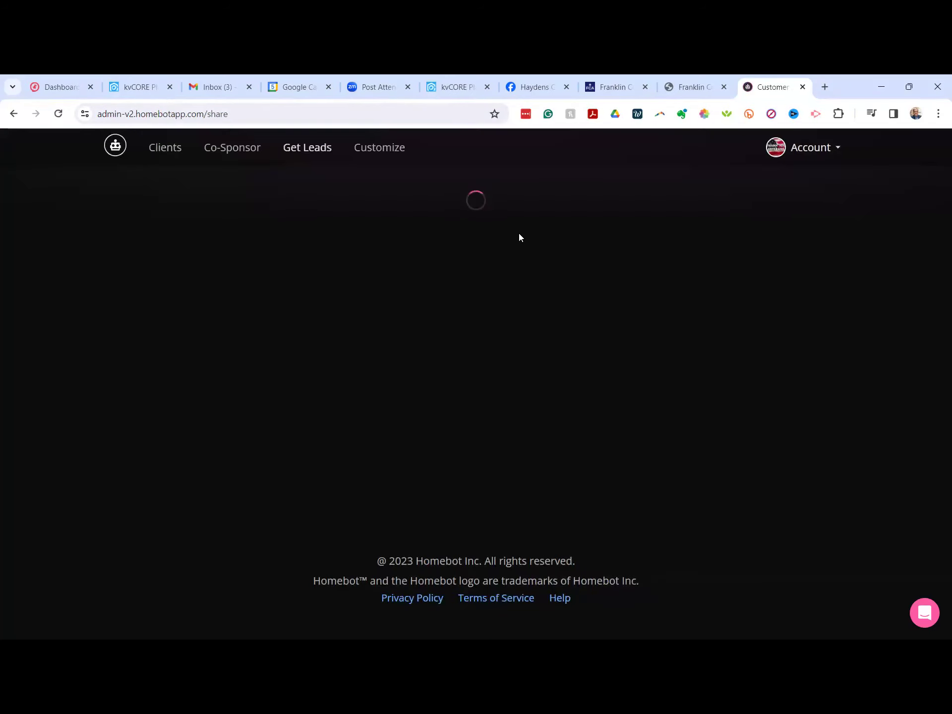
pyautogui.scroll(-1, 732, 350)
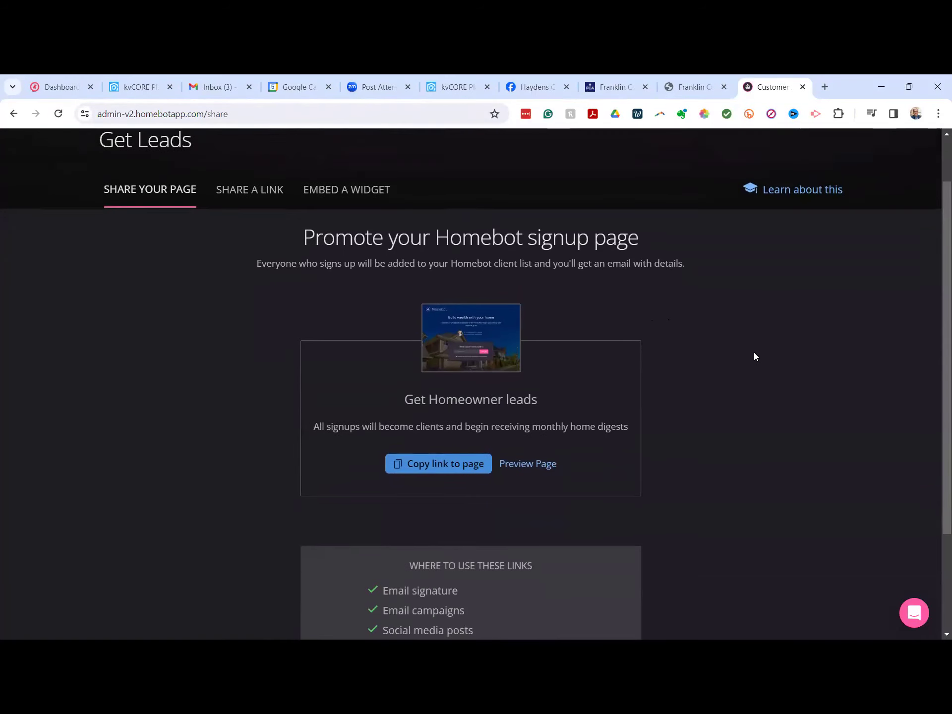
pyautogui.scroll(-1, 756, 355)
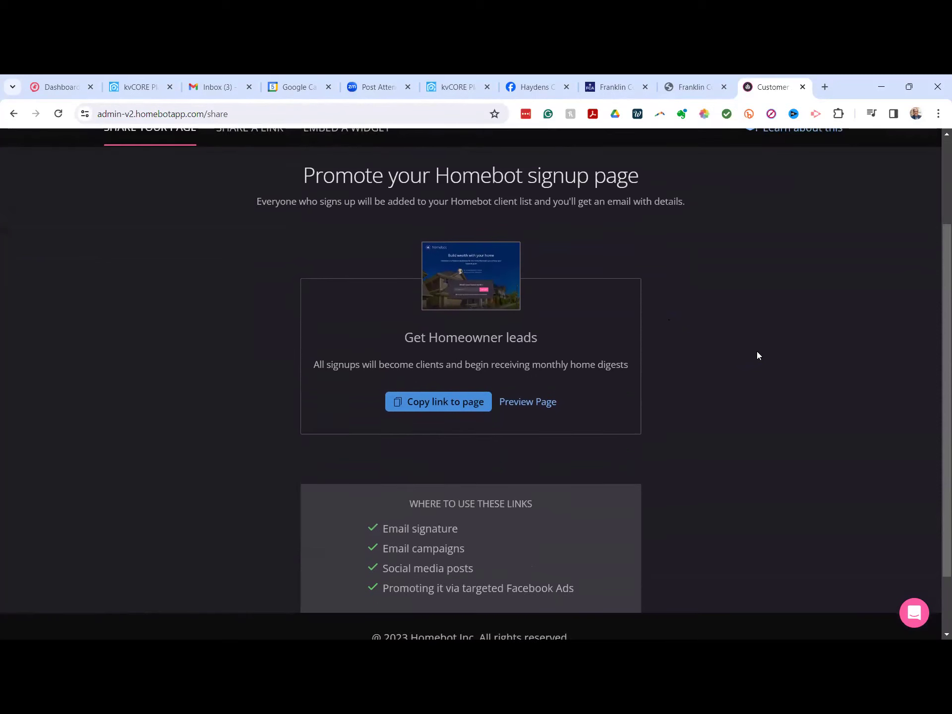
pyautogui.scroll(-1, 707, 347)
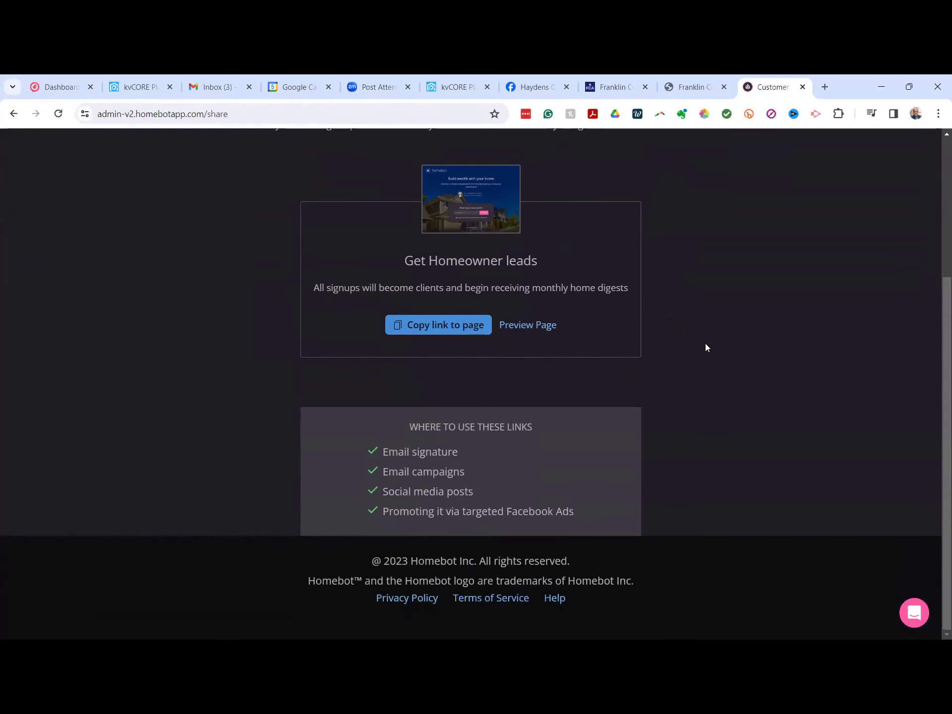
pyautogui.scroll(3, 703, 360)
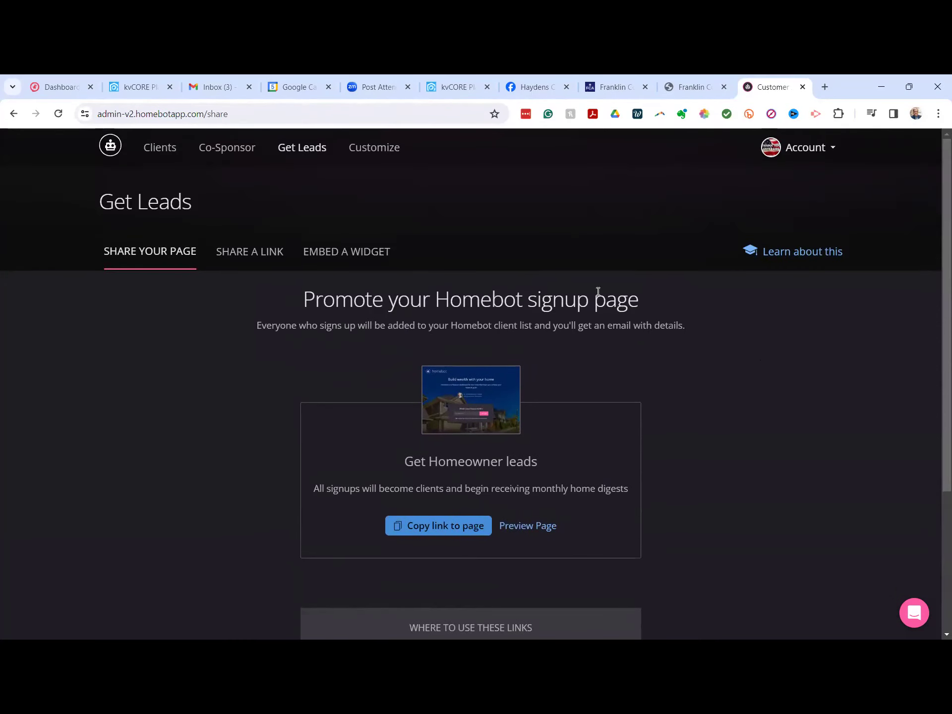
# Open the power-ups page of the Homebot customization settings
pyautogui.click(374, 148)
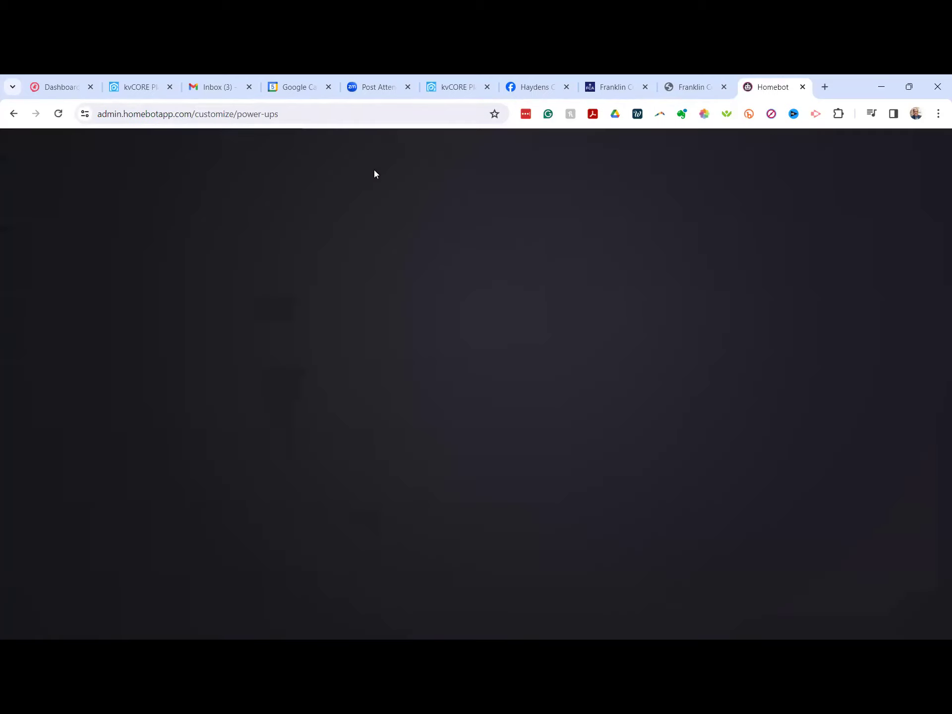